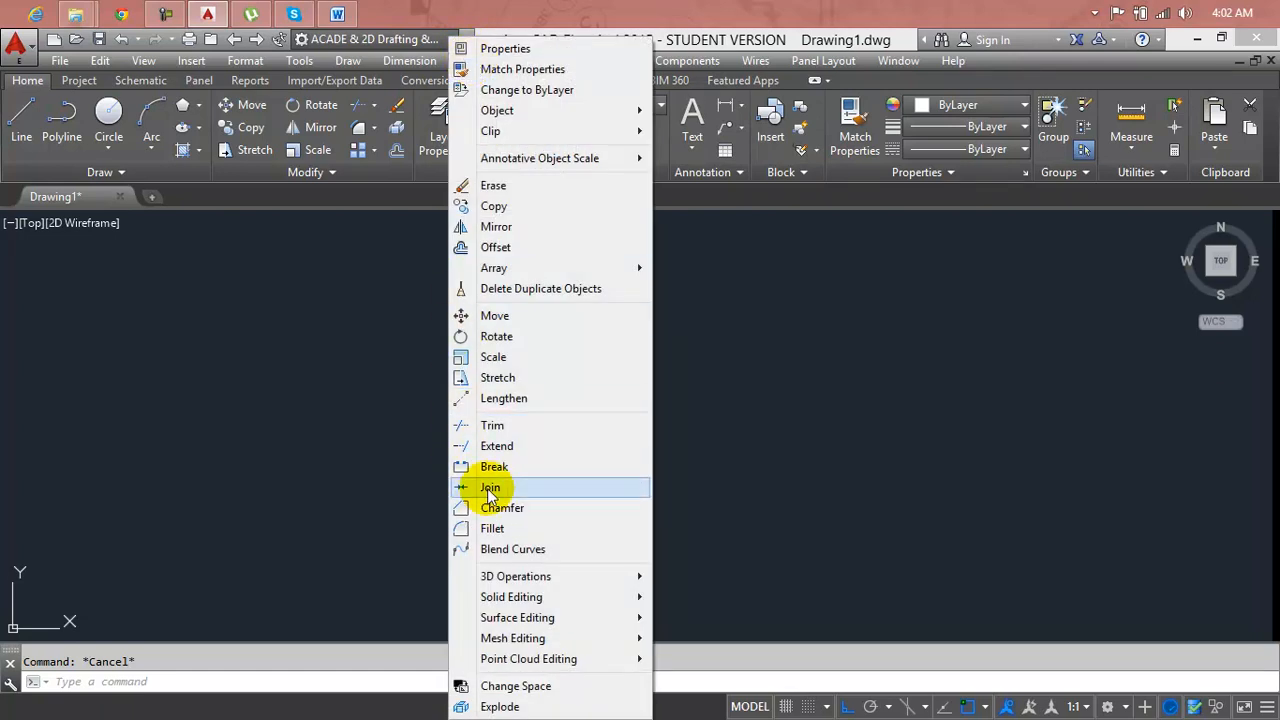
{"action": "left_click", "coordinate": [728, 376]}
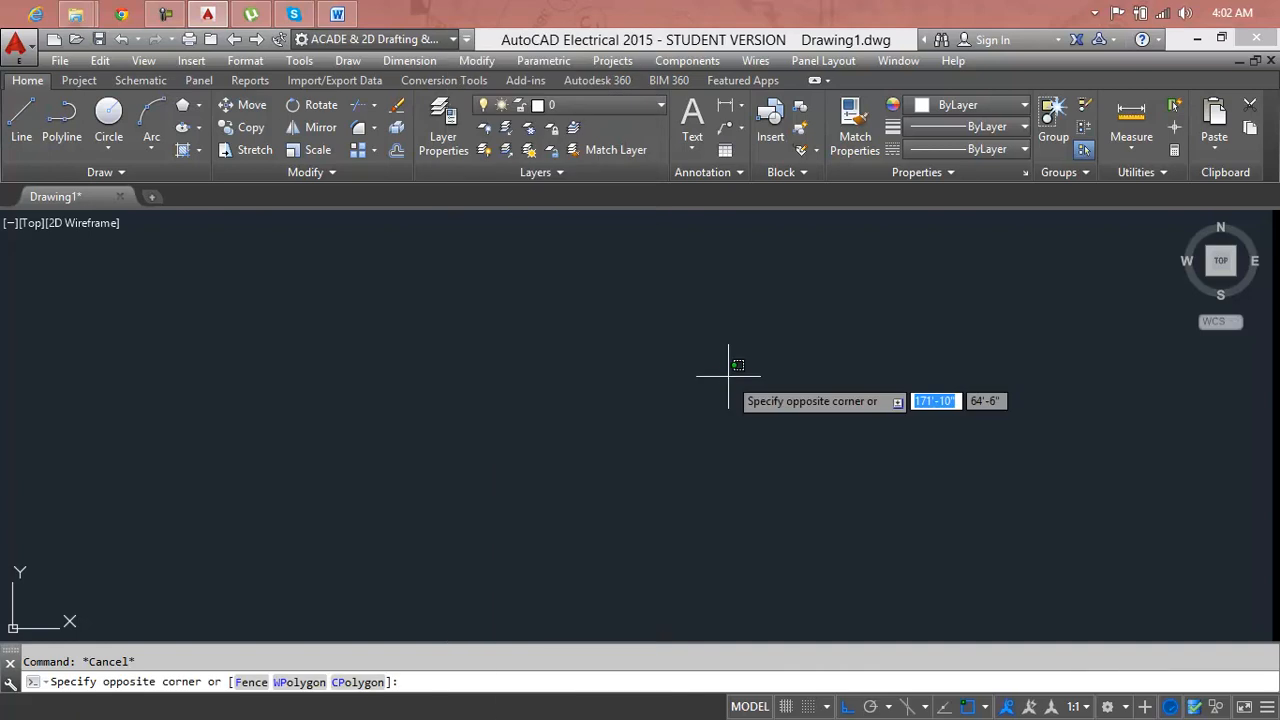
{"action": "key", "text": "Escape"}
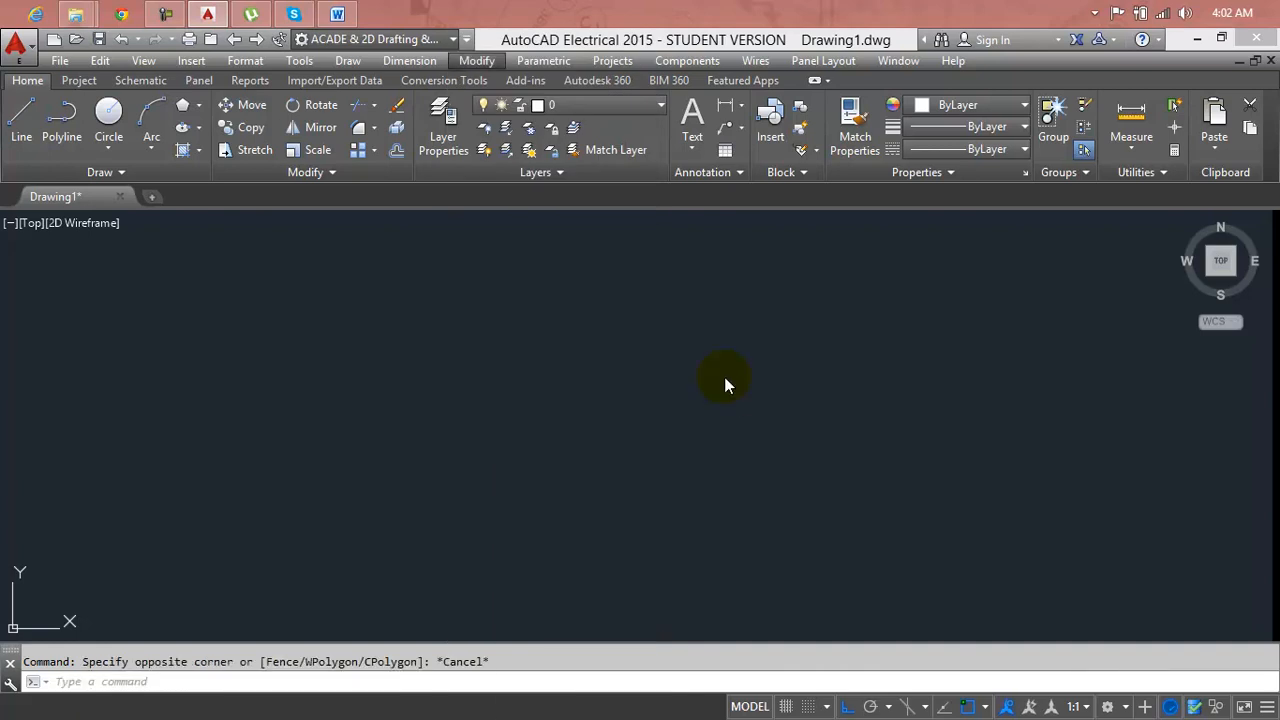
{"action": "left_click", "coordinate": [724, 377]}
{"action": "key", "text": "Escape"}
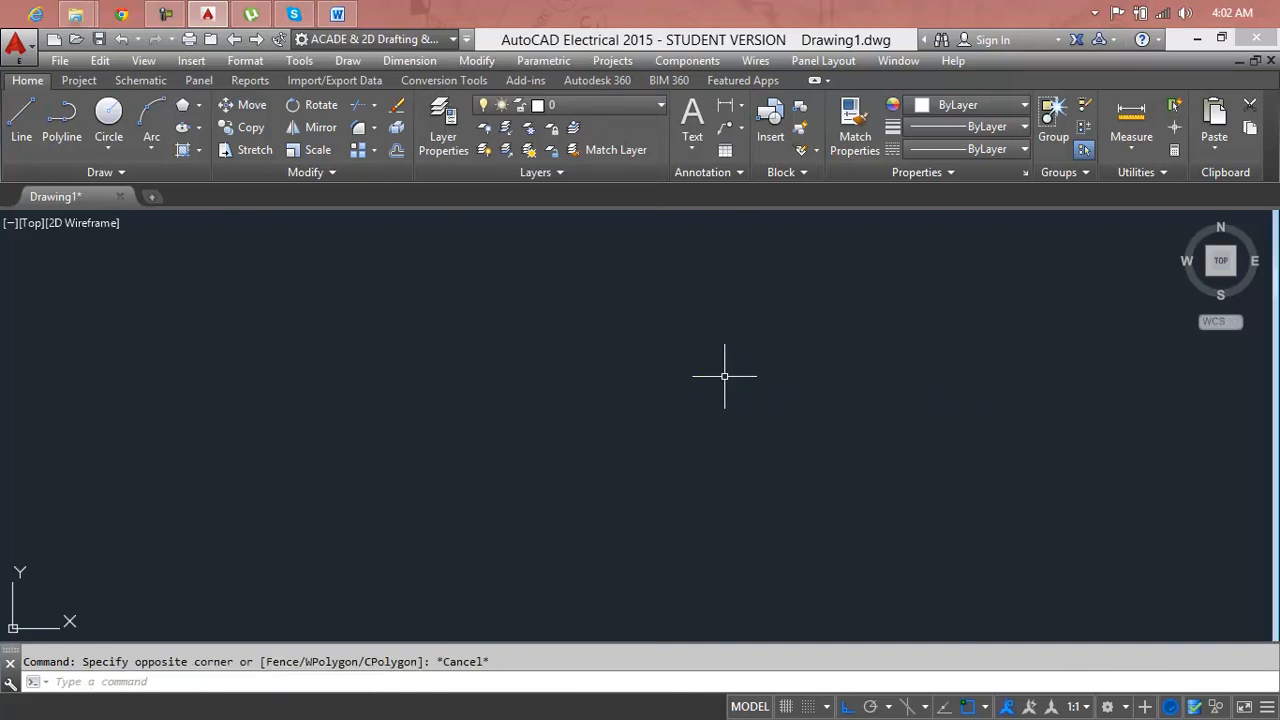
{"action": "key", "text": "Escape"}
{"action": "type", "text": "j"}
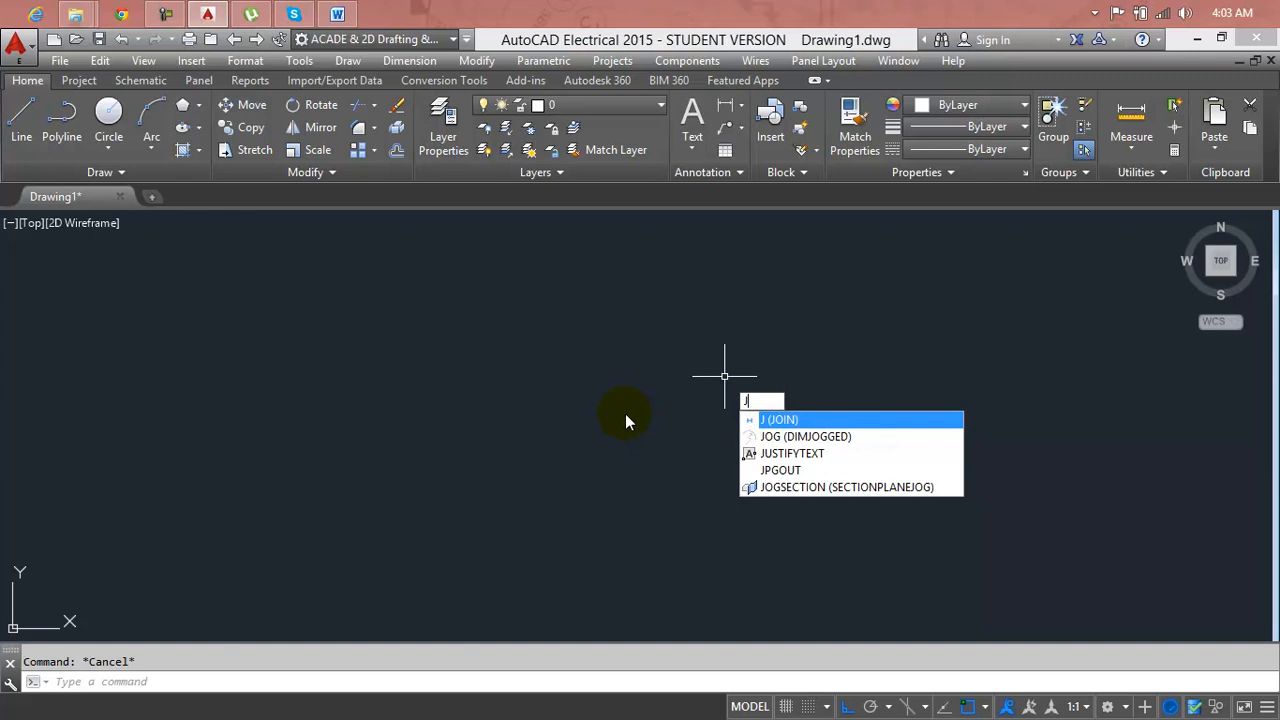
{"action": "key", "text": "BackSpace"}
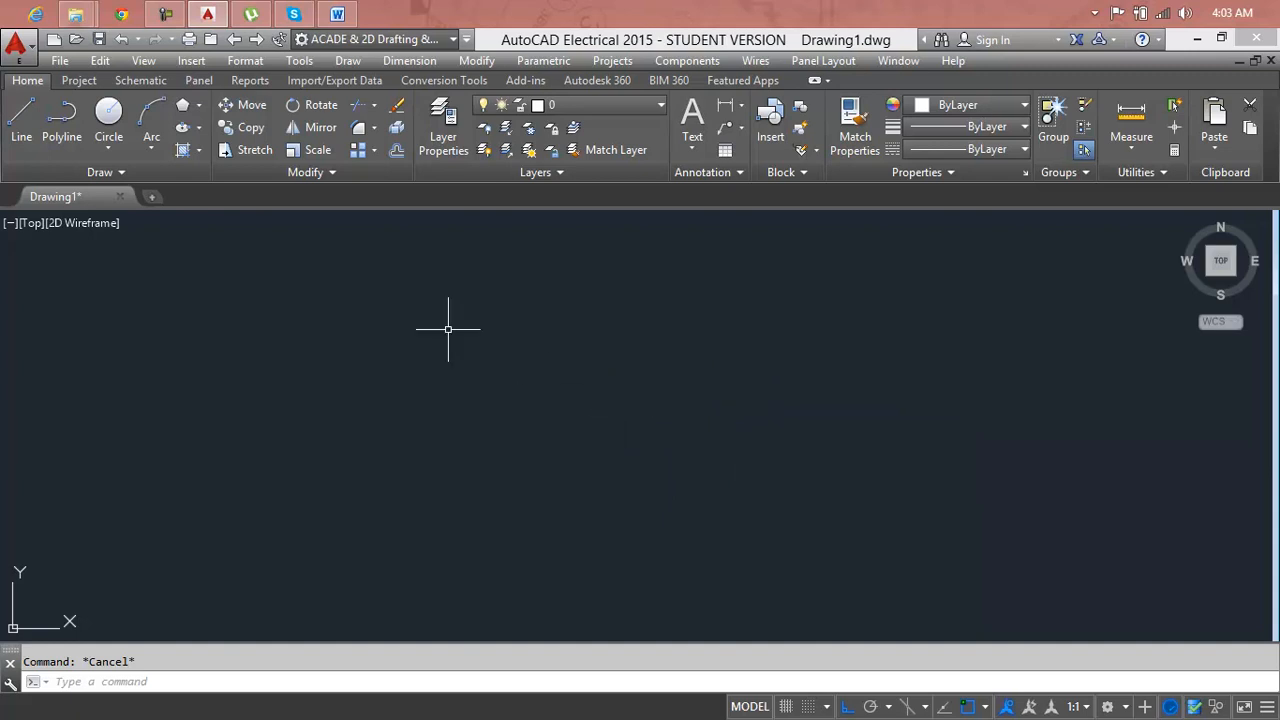
Draw a horizontal line in the upper part of the empty drawing area with the Line command.
{"action": "type", "text": "l"}
{"action": "key", "text": "Return"}
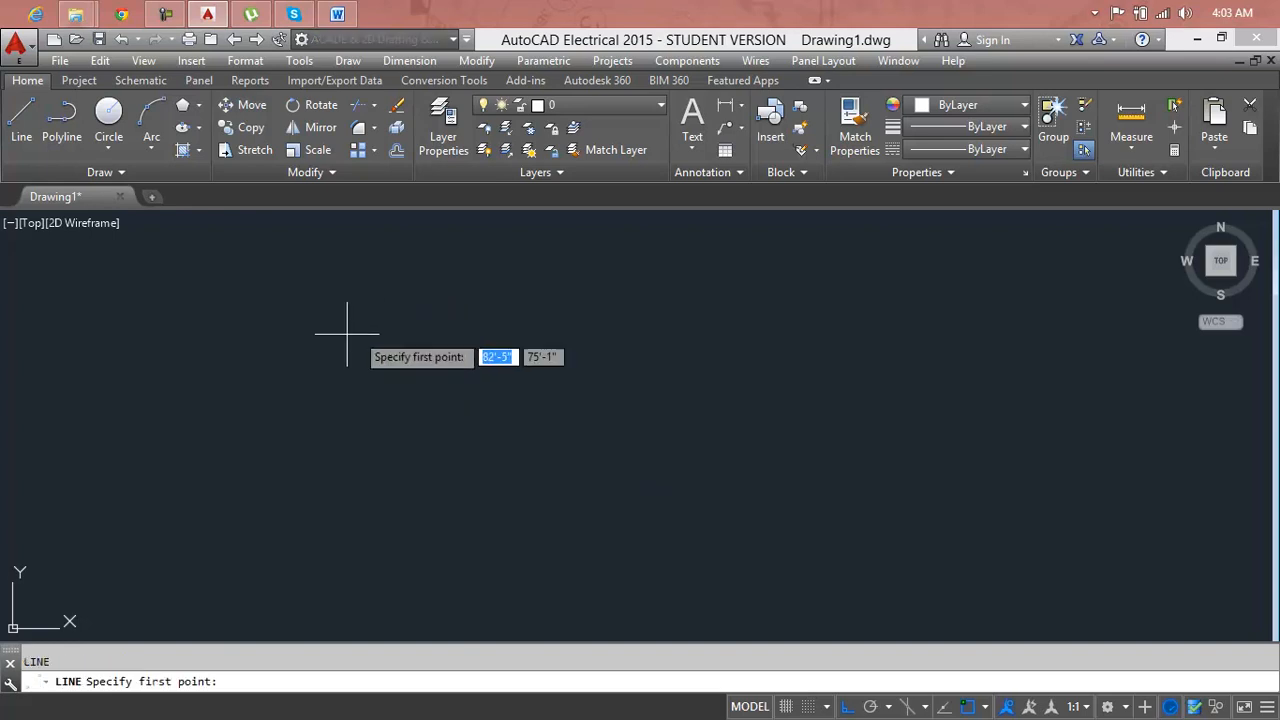
{"action": "left_click", "coordinate": [335, 336]}
{"action": "left_click", "coordinate": [556, 345]}
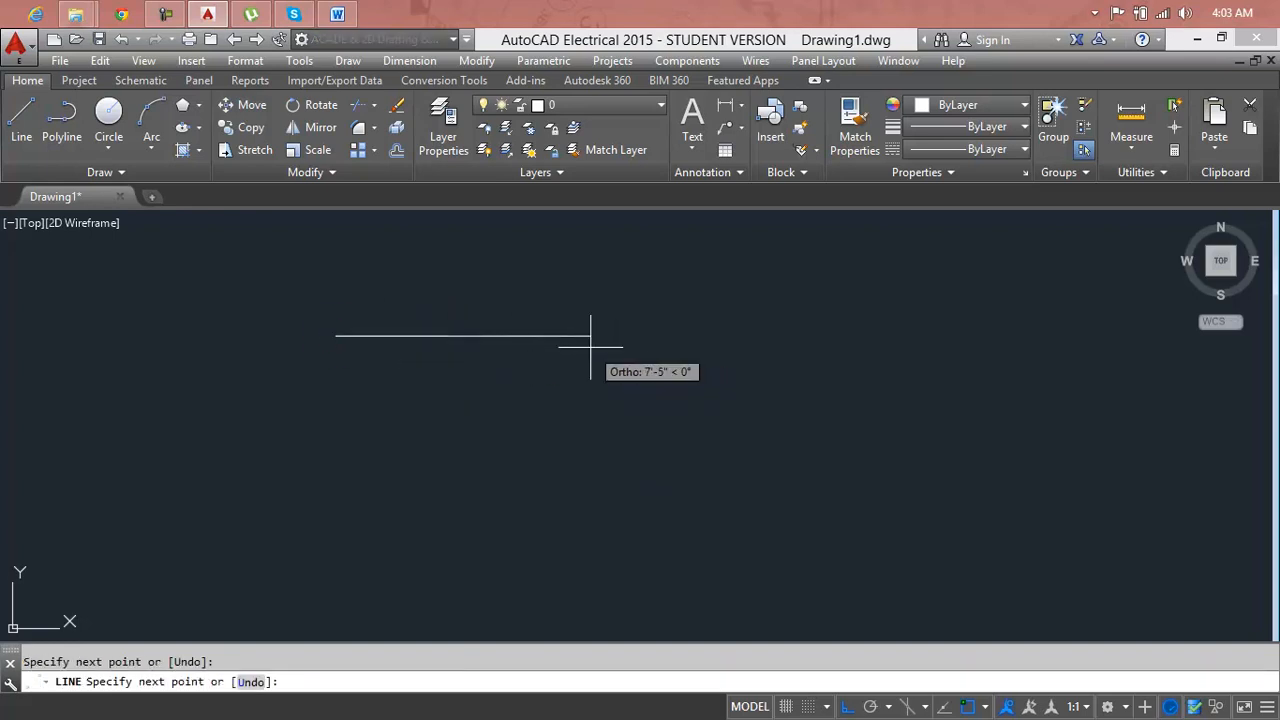
{"action": "key", "text": "Return"}
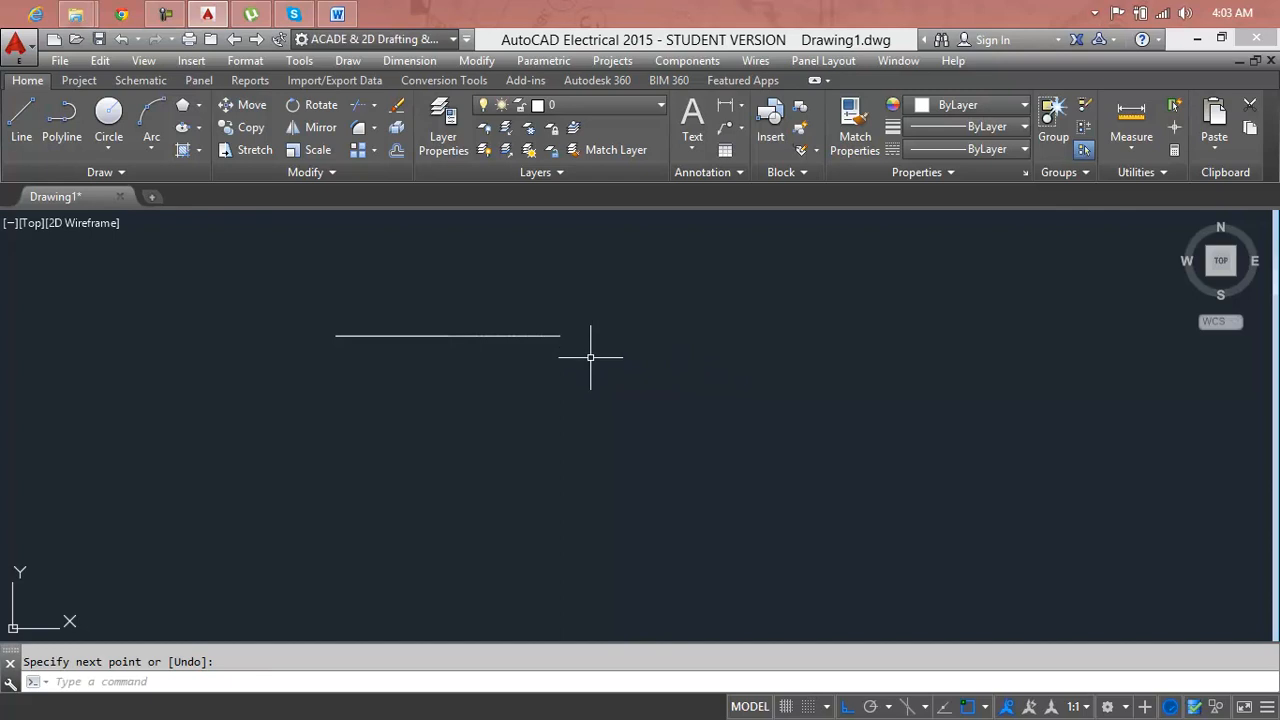
Draw a second horizontal line slightly below the first one, starting near its right end.
{"action": "left_click", "coordinate": [596, 349]}
{"action": "left_click", "coordinate": [946, 352]}
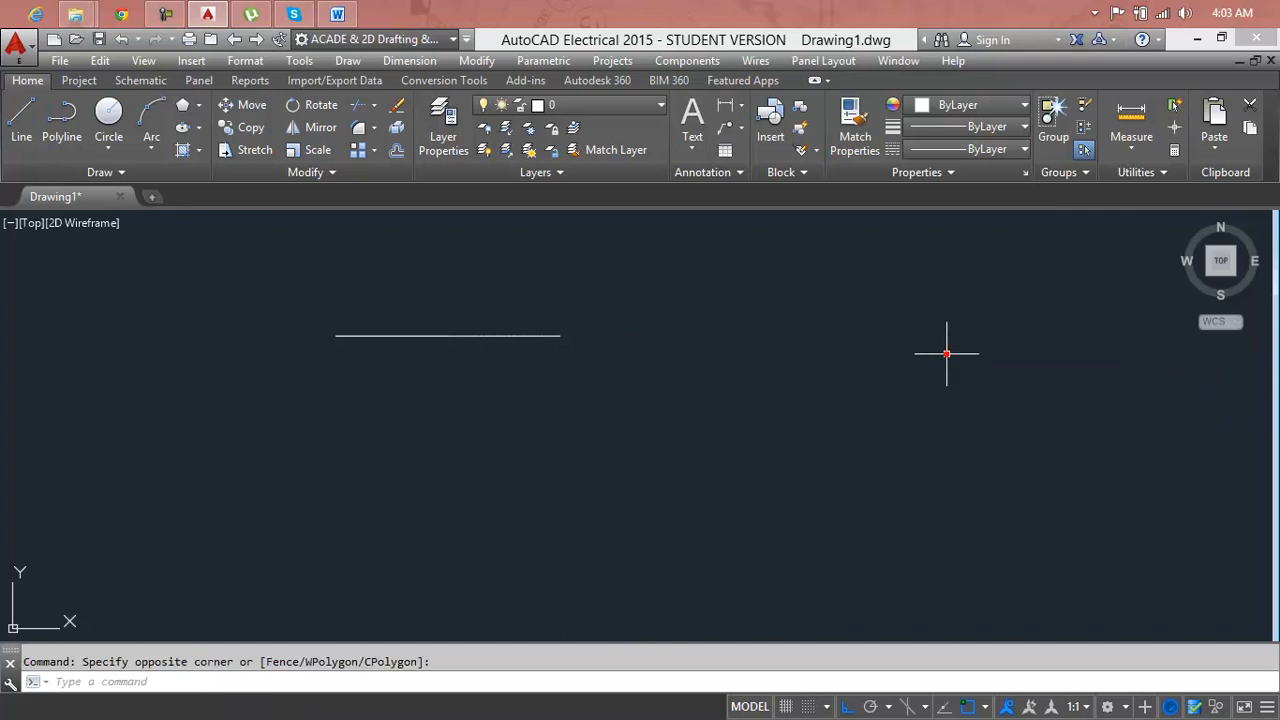
{"action": "type", "text": "l"}
{"action": "key", "text": "Return"}
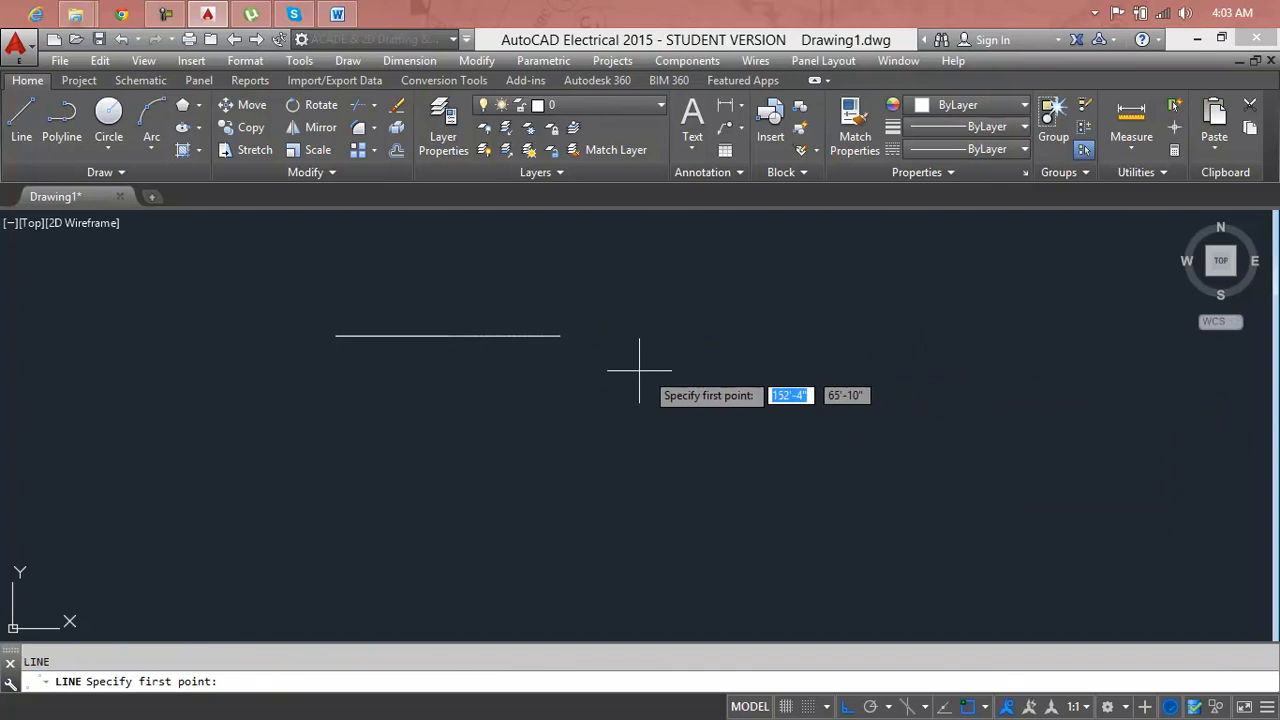
{"action": "left_click", "coordinate": [567, 350]}
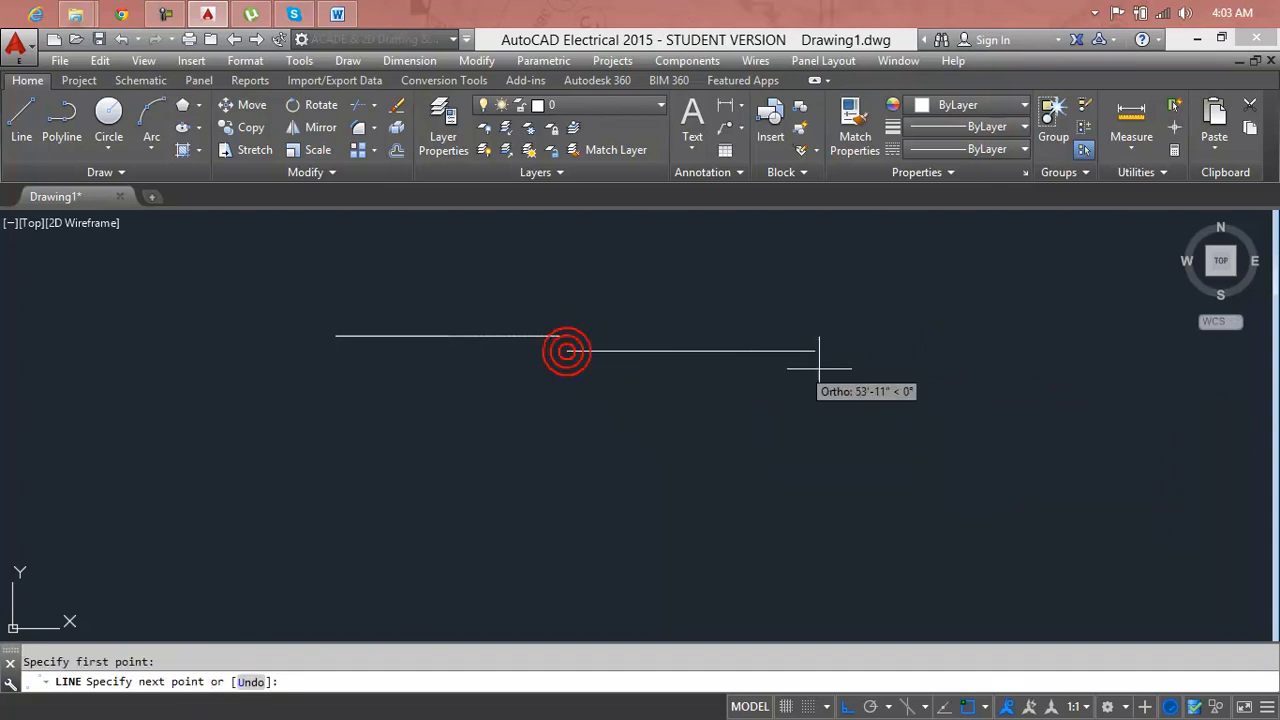
{"action": "left_click", "coordinate": [912, 371]}
{"action": "key", "text": "Return"}
Move the lower line to the right by its midpoint grip, leaving a gap after the upper line.
{"action": "left_click", "coordinate": [672, 350]}
{"action": "left_click", "coordinate": [739, 350]}
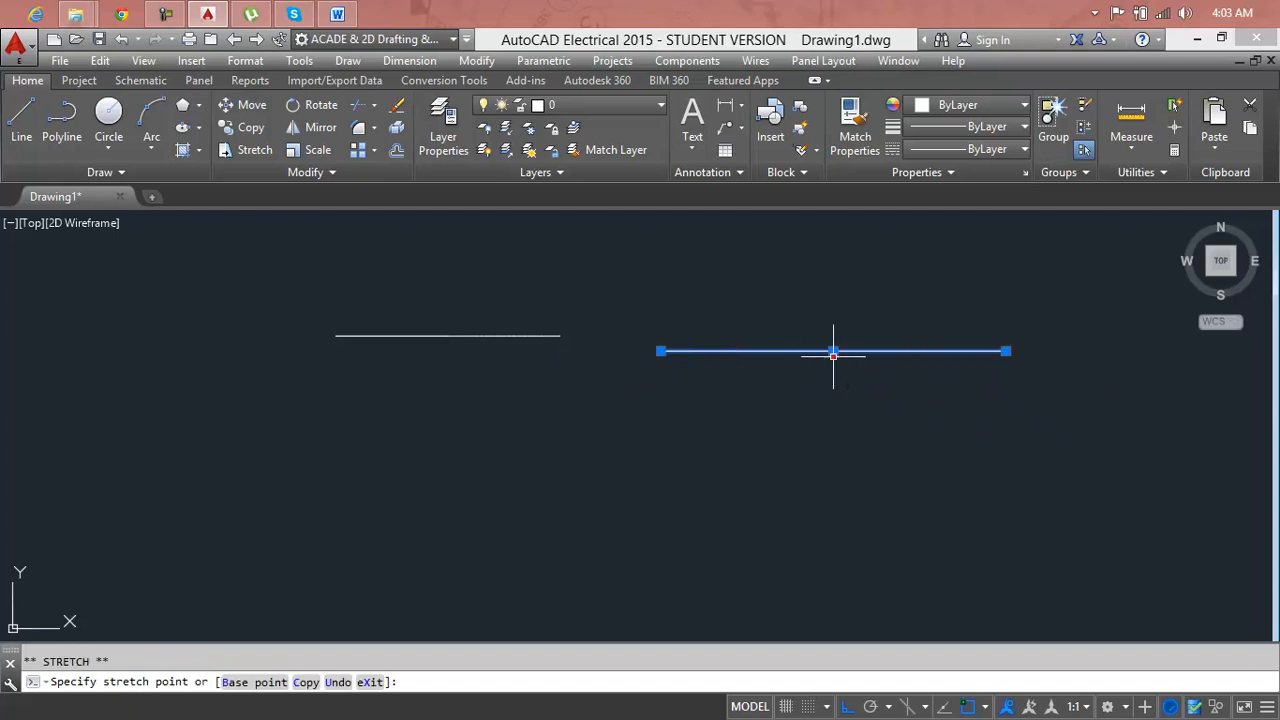
{"action": "left_click", "coordinate": [833, 352]}
{"action": "key", "text": "Escape"}
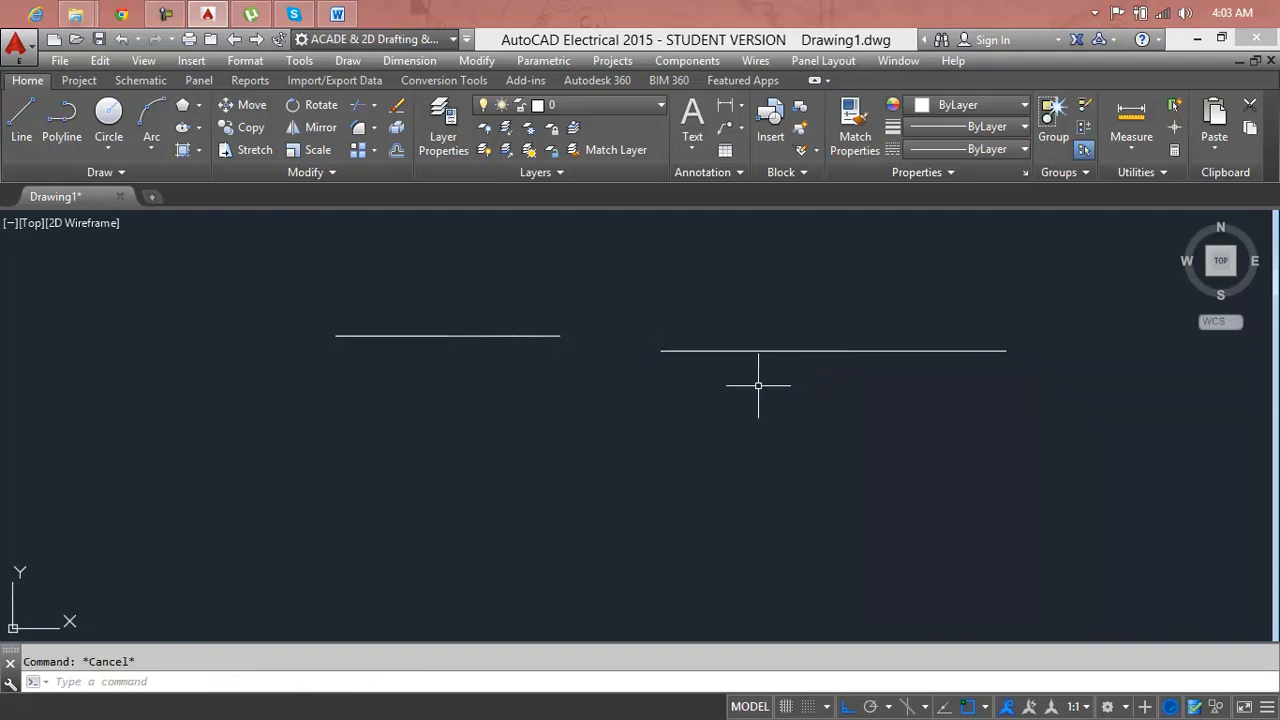
Try to join the upper line with the lower, non-collinear line.
{"action": "type", "text": "j"}
{"action": "key", "text": "Return"}
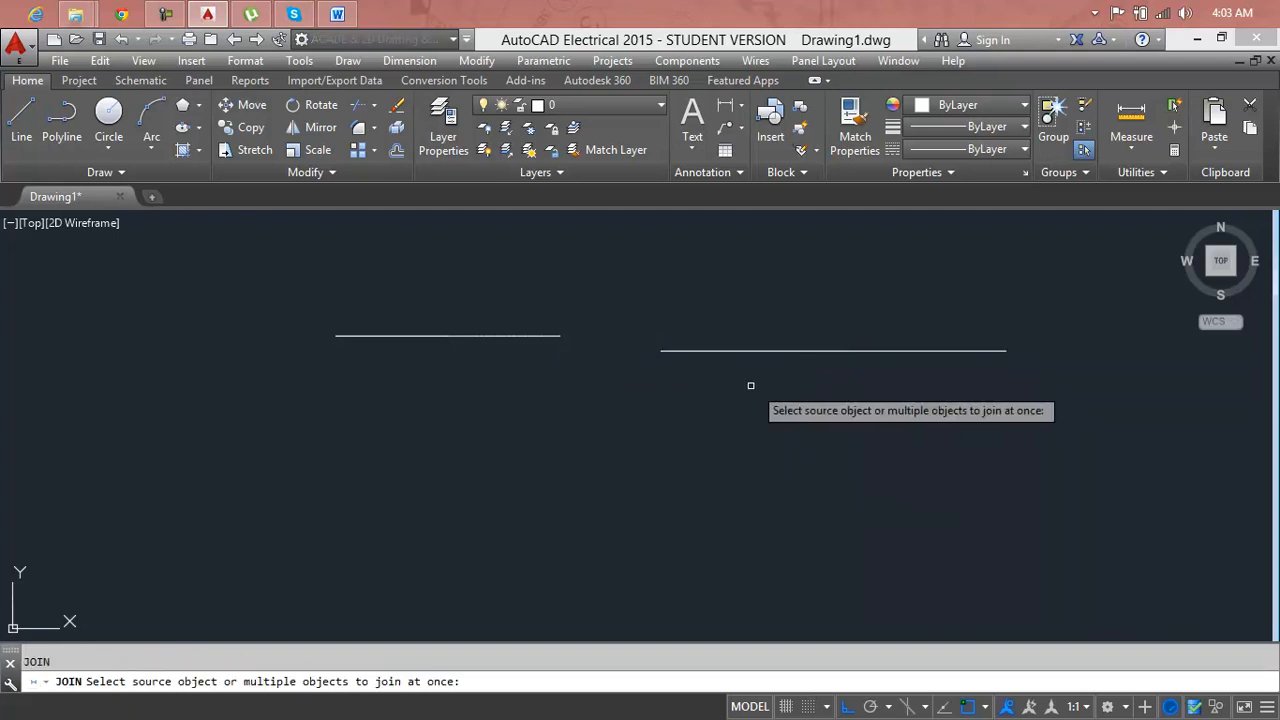
{"action": "left_click", "coordinate": [547, 338]}
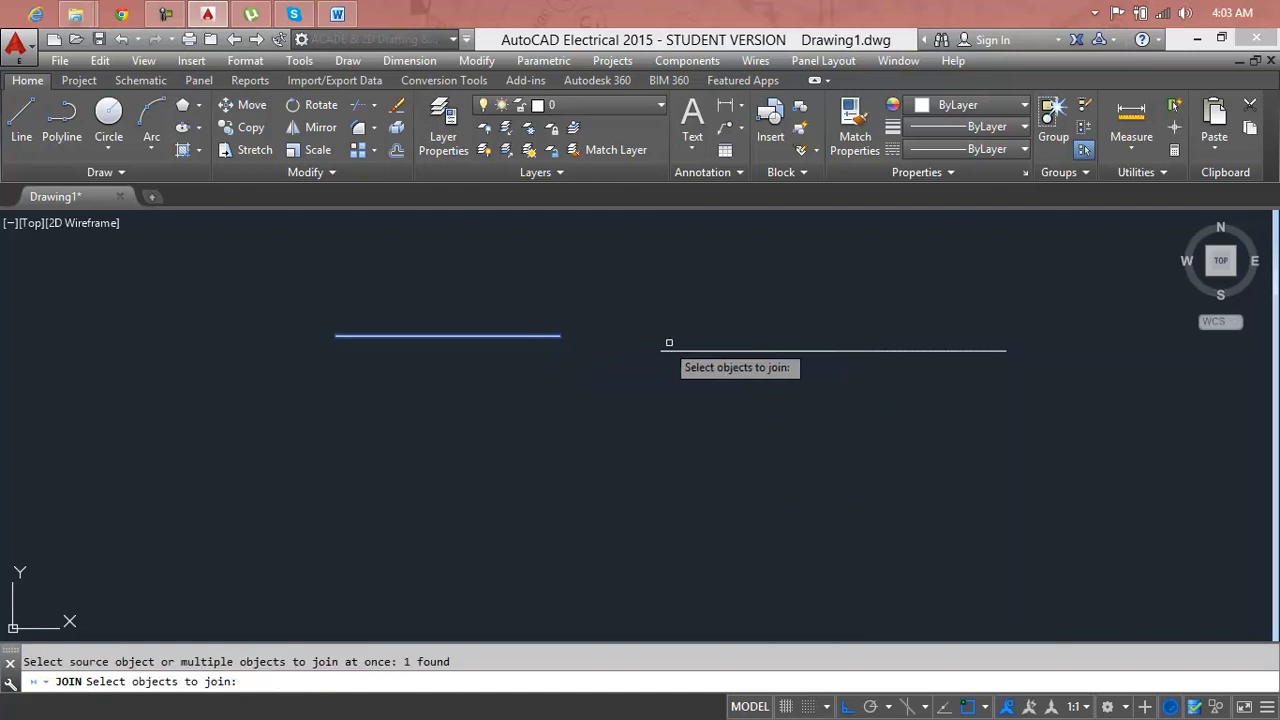
{"action": "left_click", "coordinate": [688, 350]}
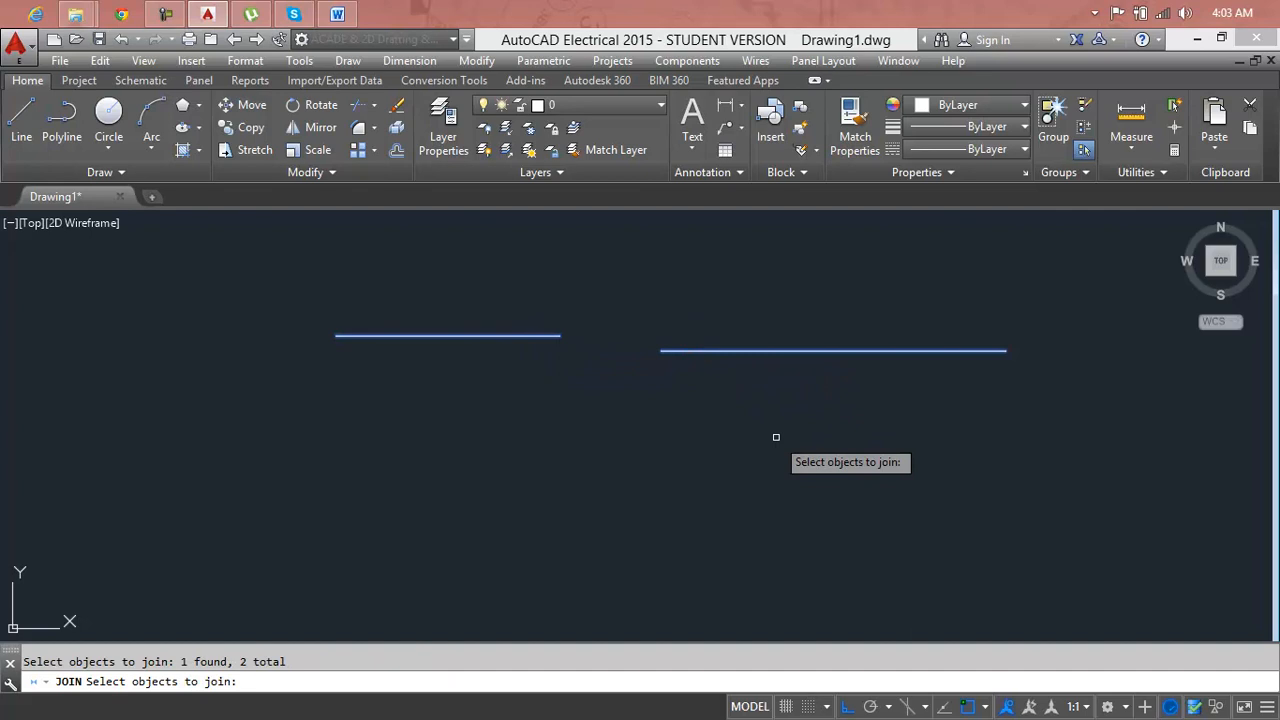
{"action": "key", "text": "Return"}
{"action": "key", "text": "Escape"}
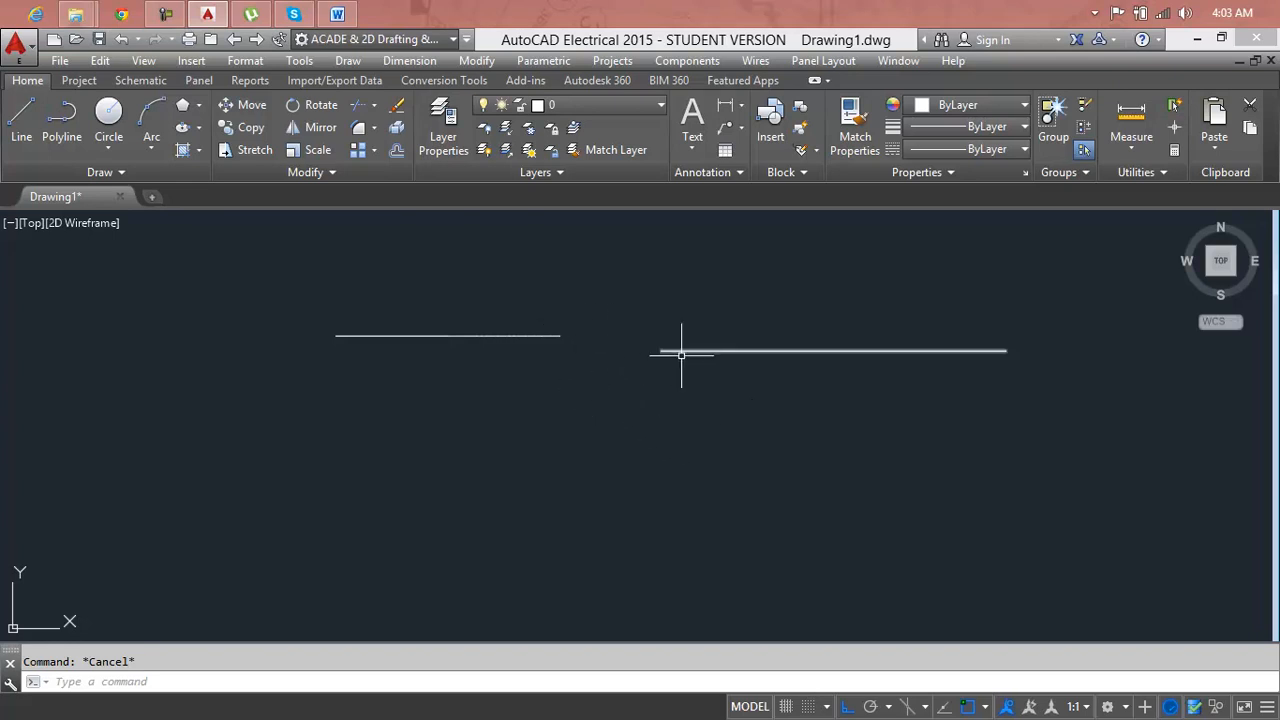
Erase the lower line and draw a horizontal line level with the remaining one, leaving a gap to its right.
{"action": "left_click", "coordinate": [773, 350]}
{"action": "key", "text": "Delete"}
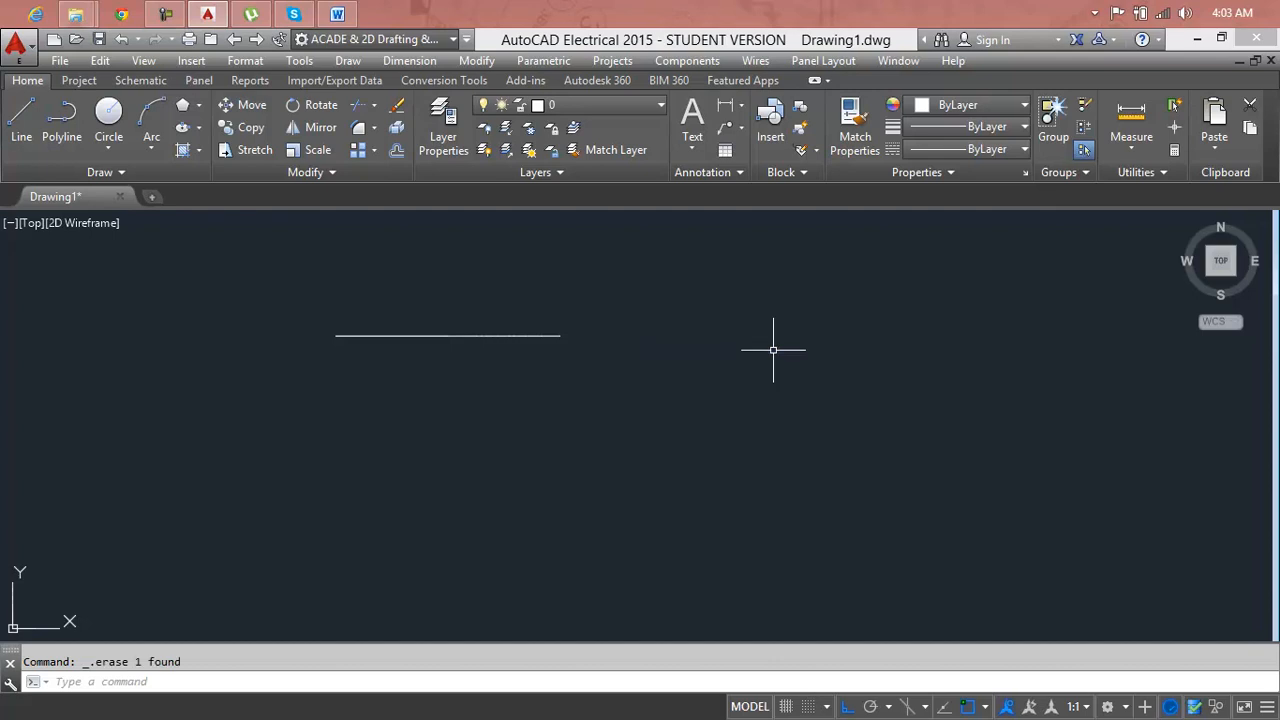
{"action": "type", "text": "l"}
{"action": "key", "text": "Return"}
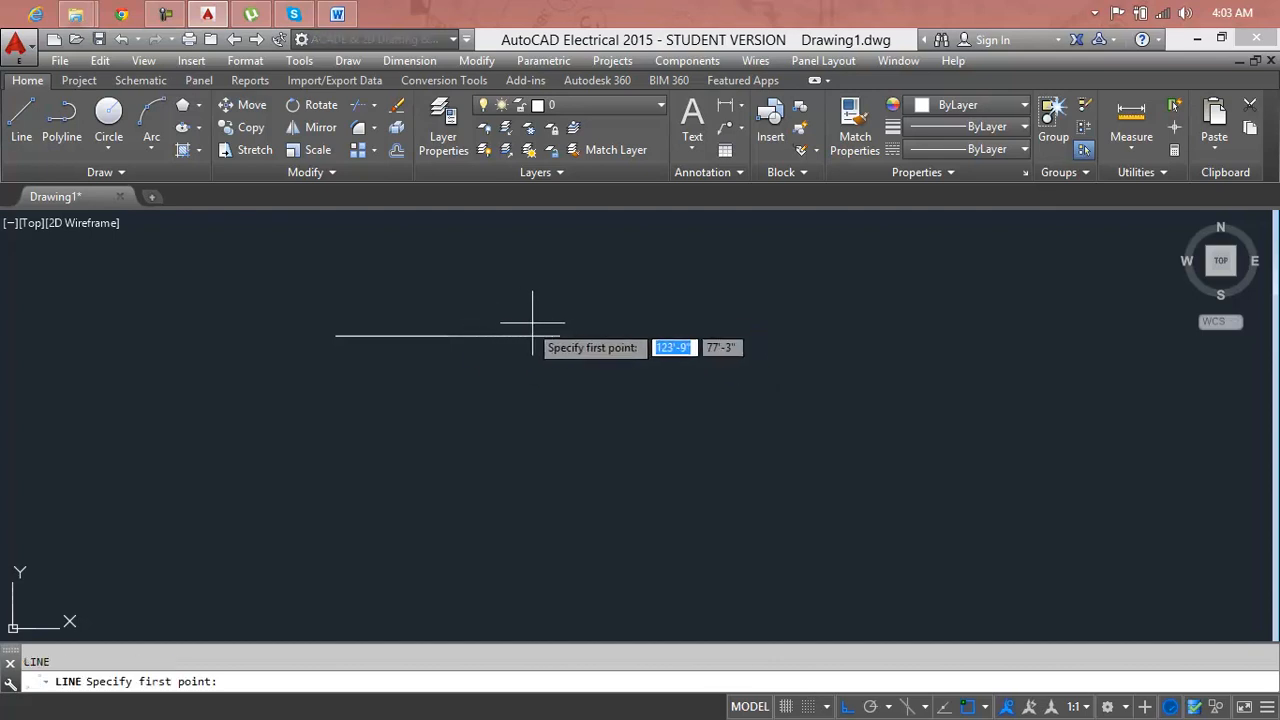
{"action": "left_click", "coordinate": [638, 335]}
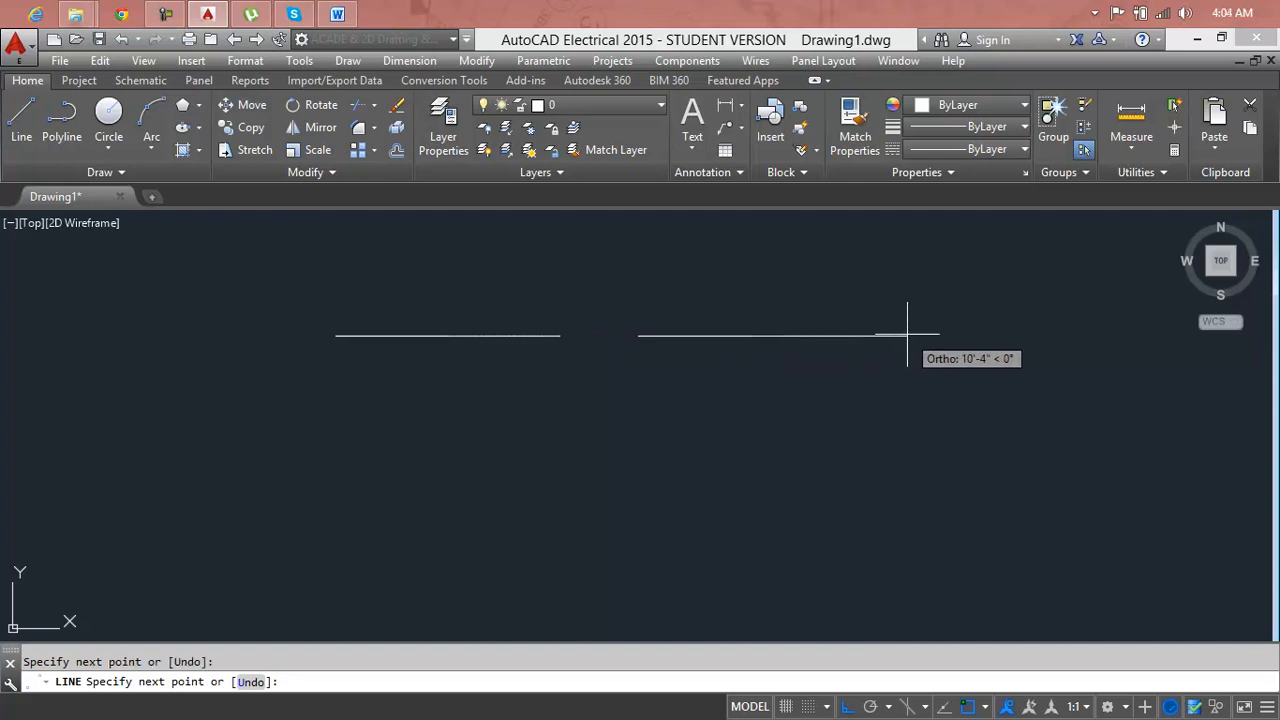
{"action": "left_click", "coordinate": [907, 335]}
{"action": "key", "text": "Return"}
Draw a third horizontal line collinear with the other two, leaving a gap after the second line.
{"action": "key", "text": "Return"}
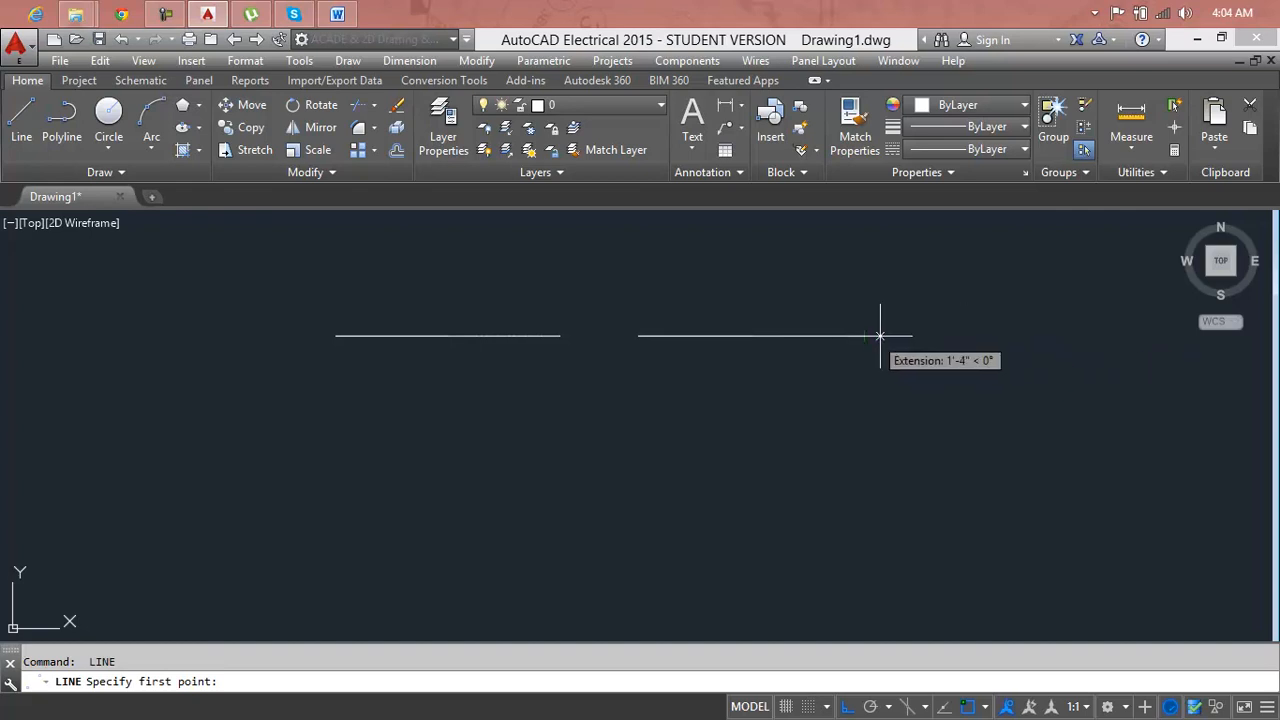
{"action": "left_click", "coordinate": [935, 335]}
{"action": "left_click", "coordinate": [1141, 335]}
{"action": "key", "text": "Return"}
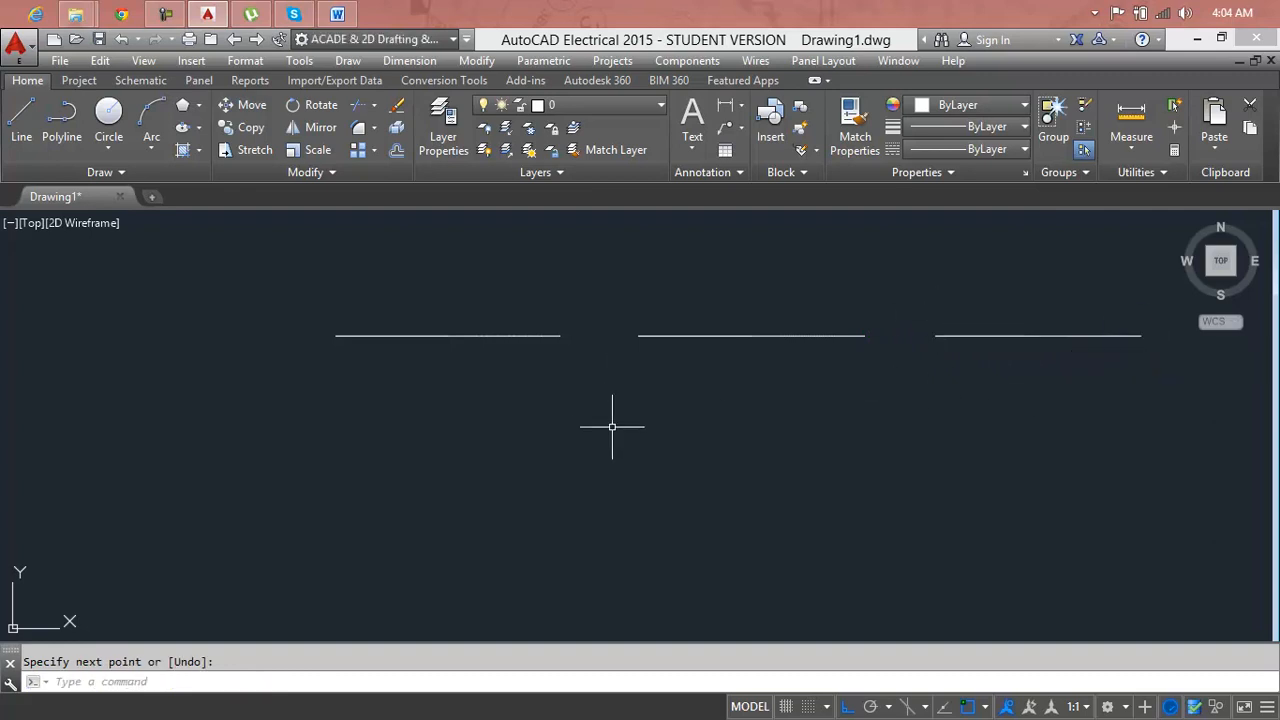
Join the first and middle collinear lines across the gap into a single line.
{"action": "type", "text": "j"}
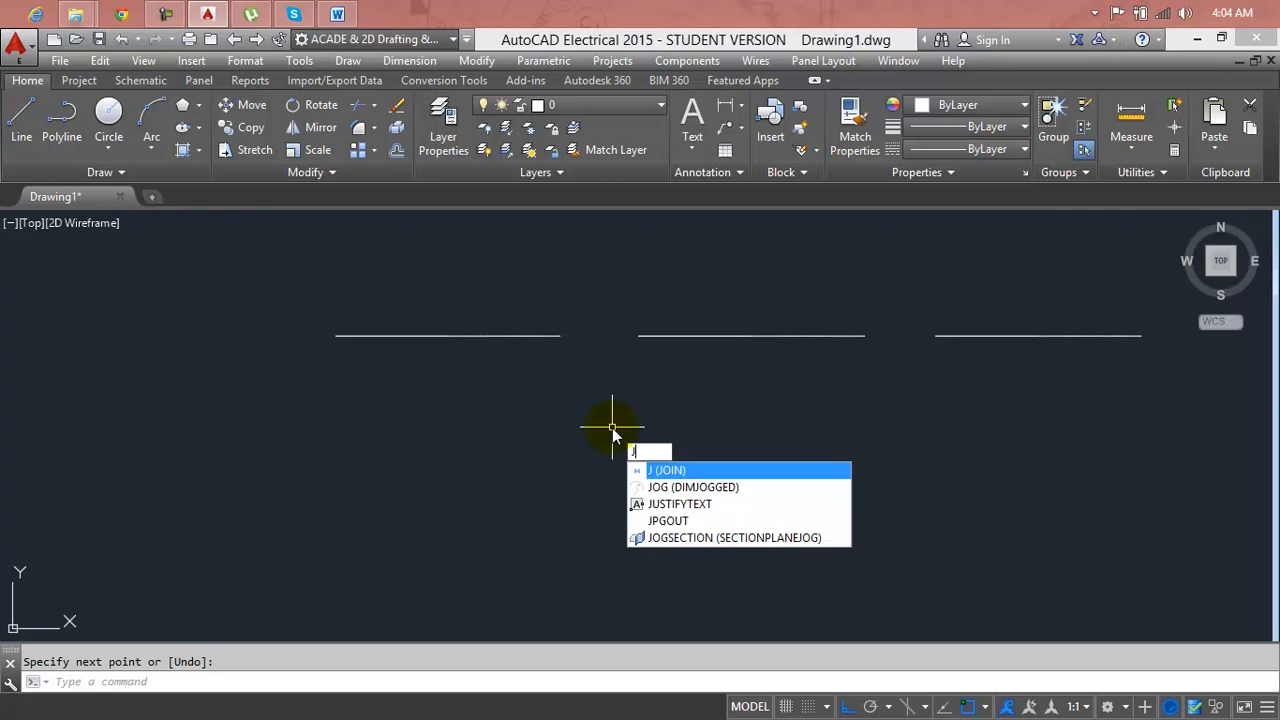
{"action": "key", "text": "Return"}
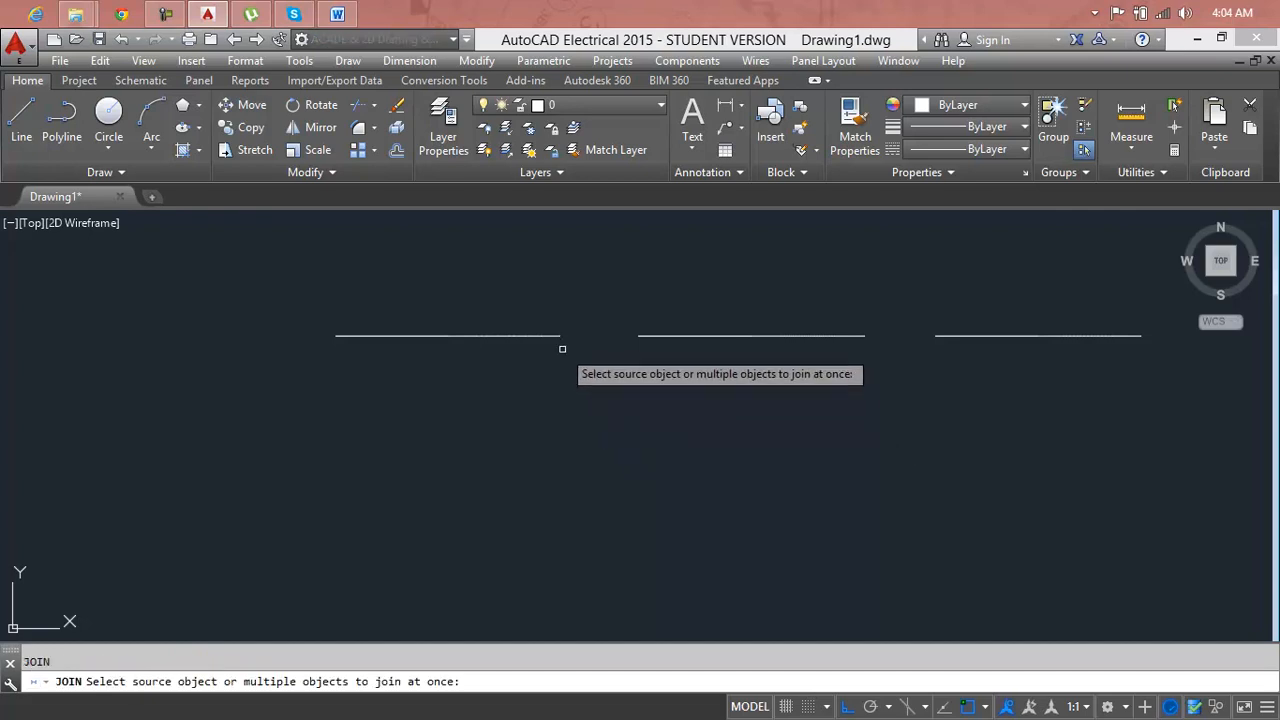
{"action": "left_click", "coordinate": [552, 336]}
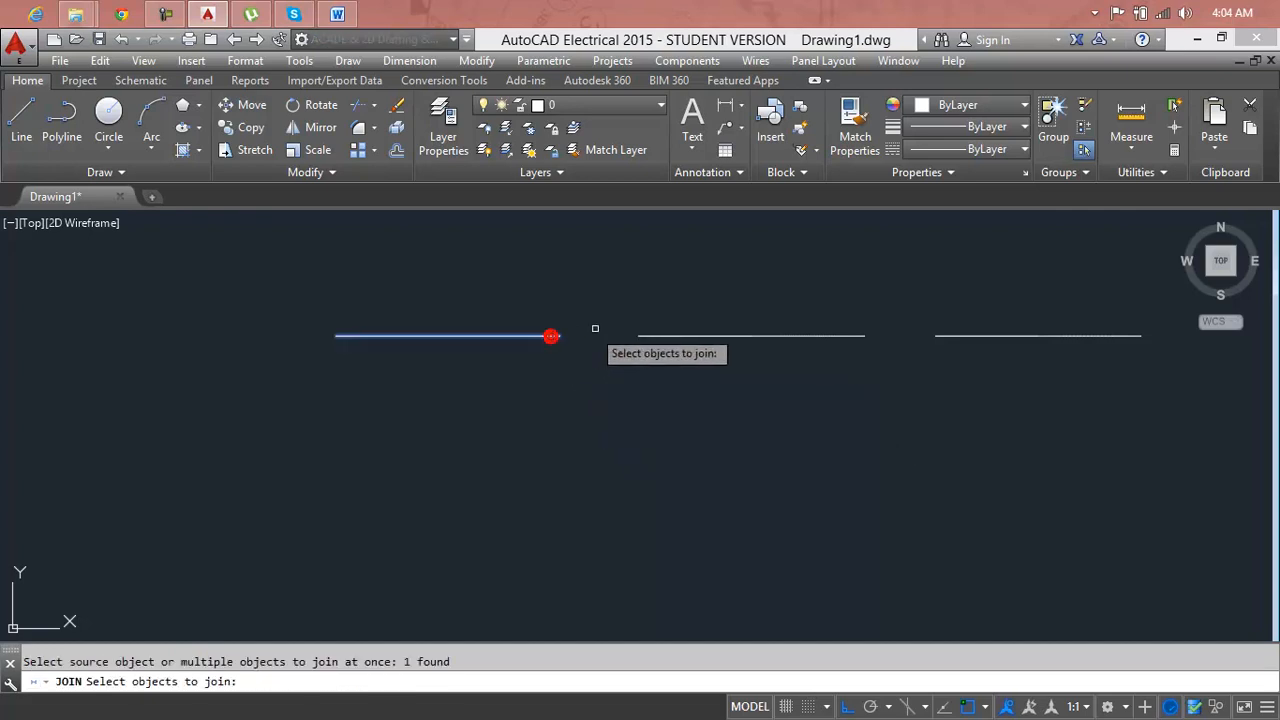
{"action": "left_click", "coordinate": [658, 336]}
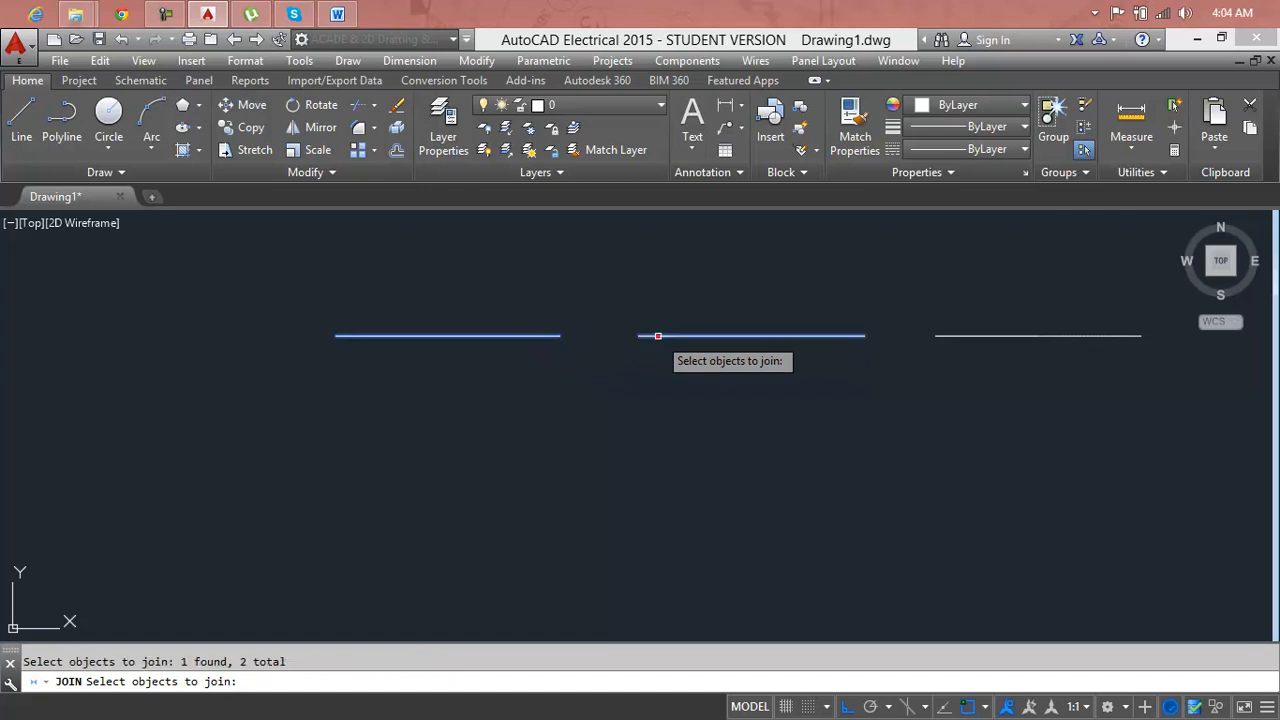
{"action": "key", "text": "Return"}
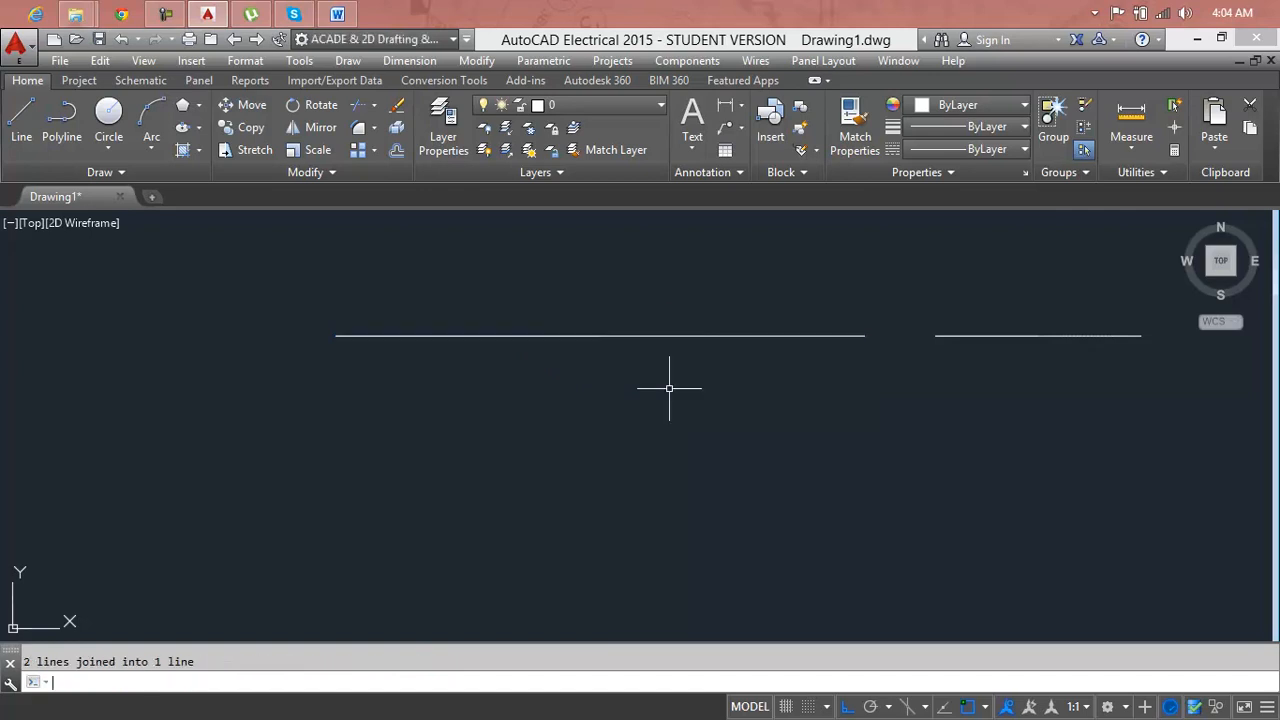
Join the long line with the remaining short line on its right.
{"action": "key", "text": "Return"}
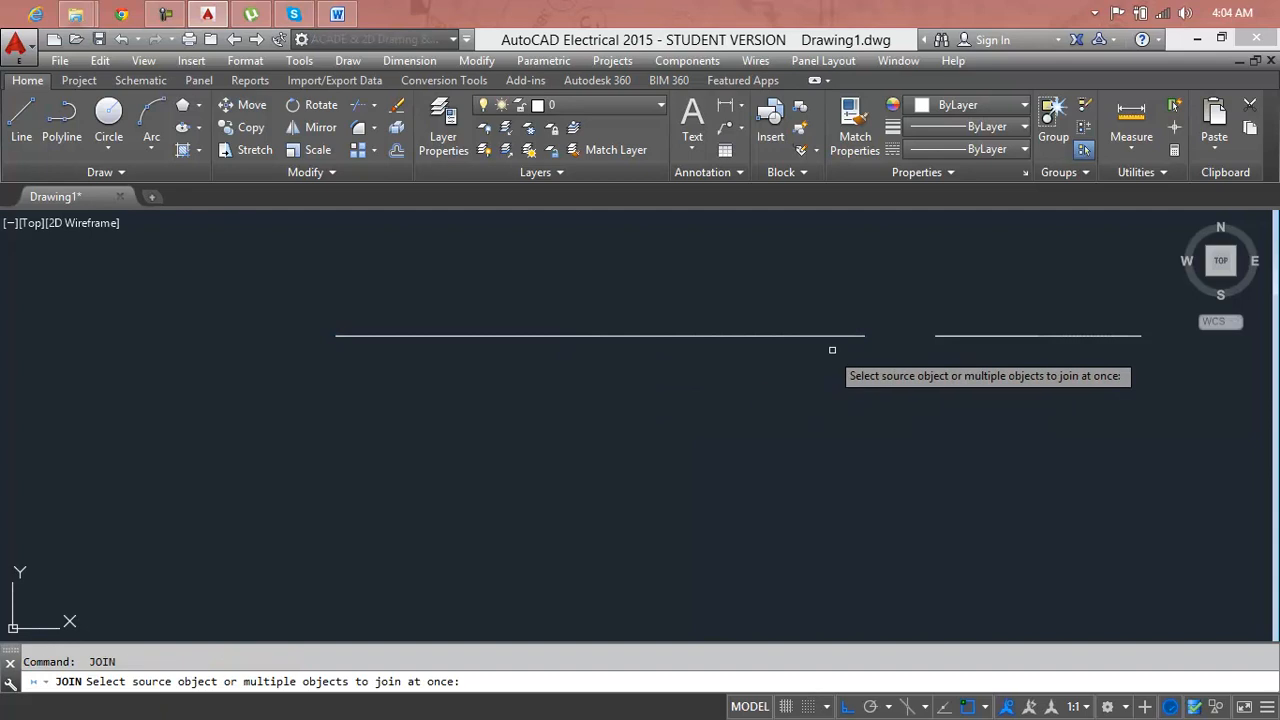
{"action": "left_click", "coordinate": [837, 335]}
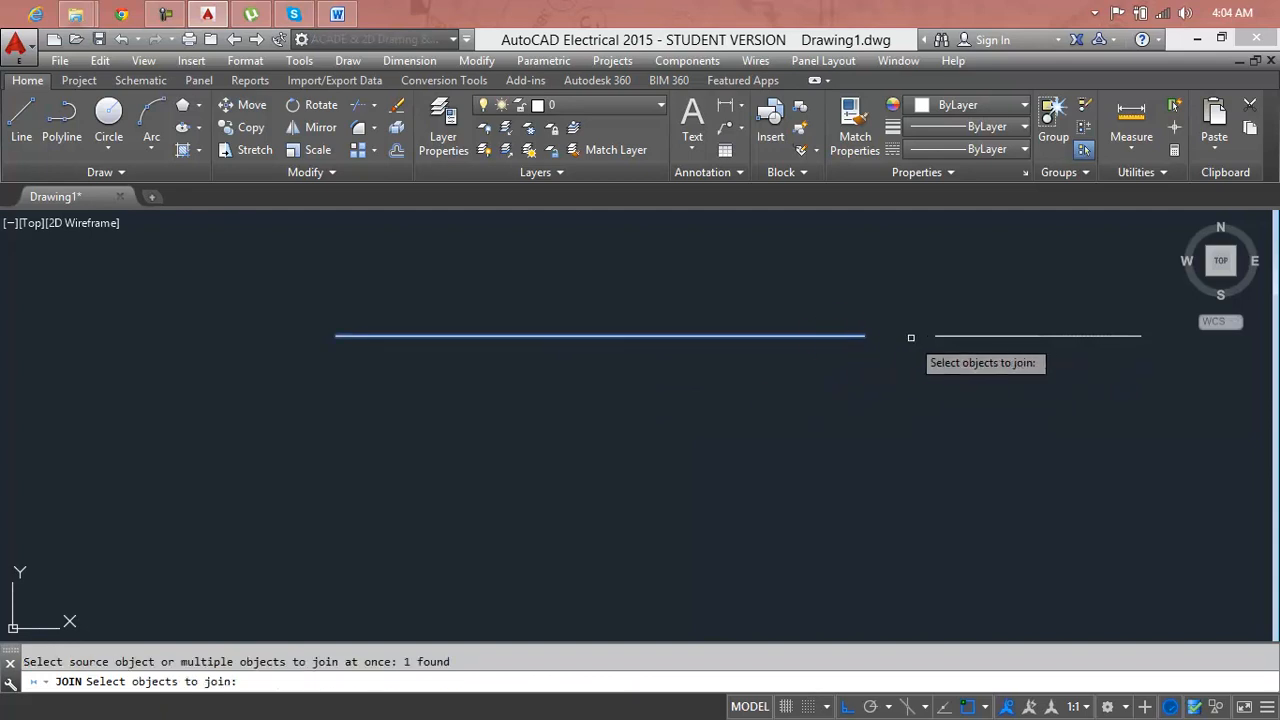
{"action": "left_click", "coordinate": [940, 335]}
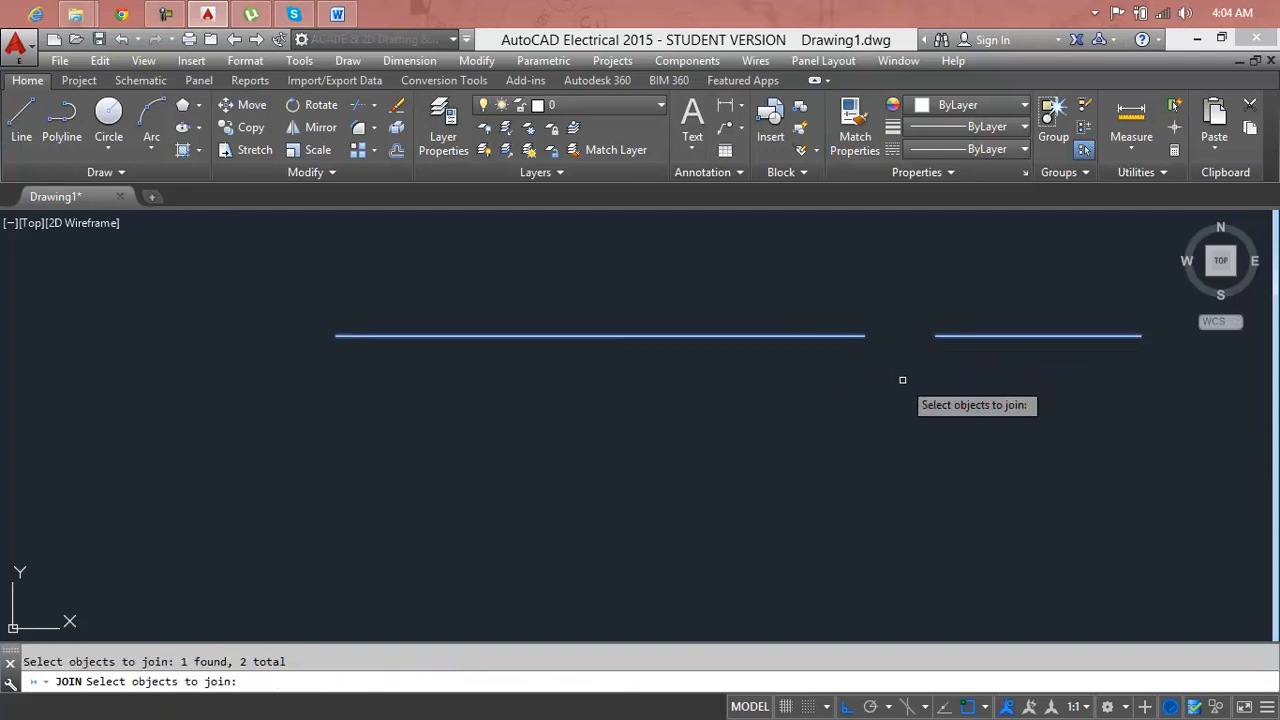
{"action": "key", "text": "Return"}
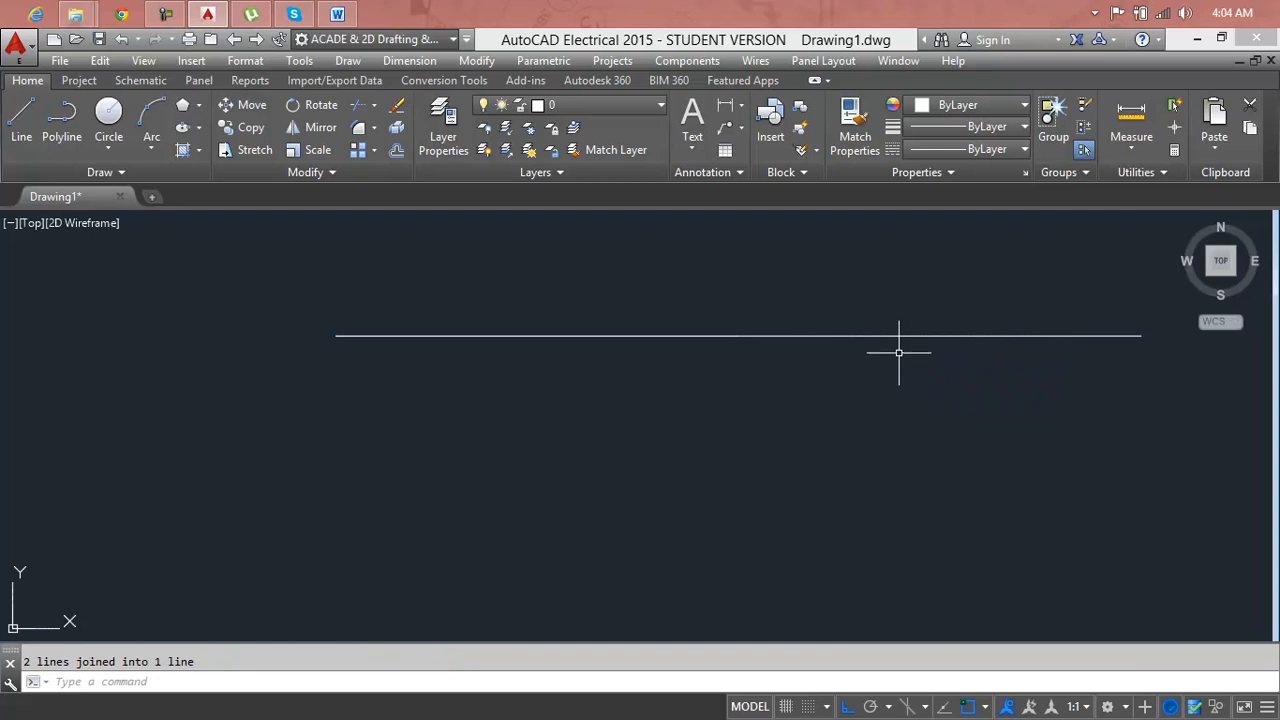
Erase the joined line and draw a wide rectangle across the middle of the drawing area.
{"action": "left_click", "coordinate": [901, 335]}
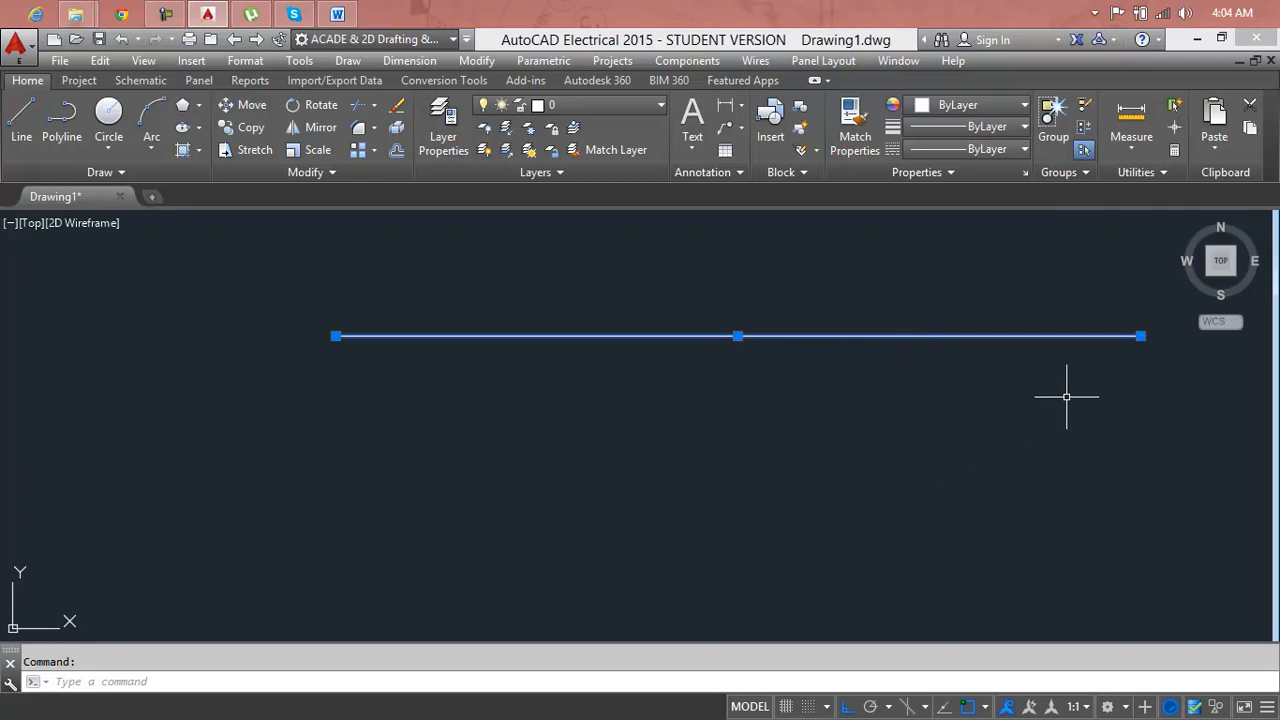
{"action": "key", "text": "Delete"}
{"action": "type", "text": "rec"}
{"action": "key", "text": "Return"}
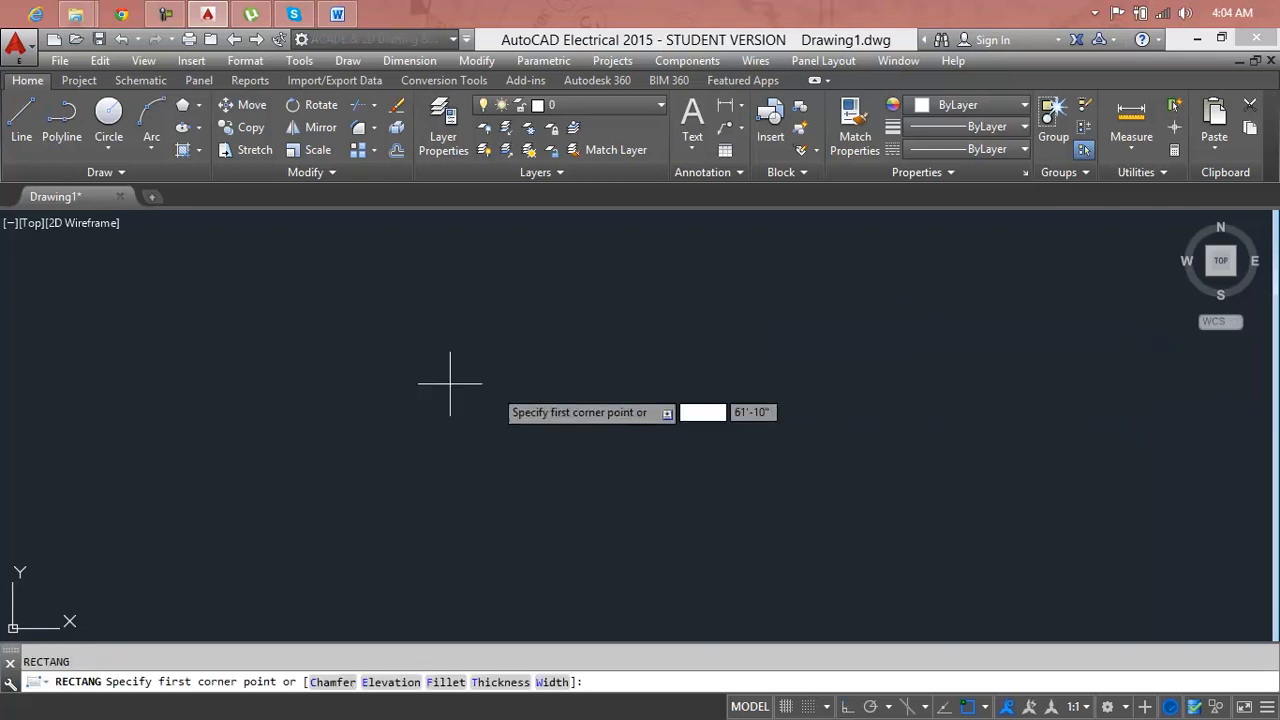
{"action": "left_click", "coordinate": [360, 324]}
{"action": "left_click", "coordinate": [957, 541]}
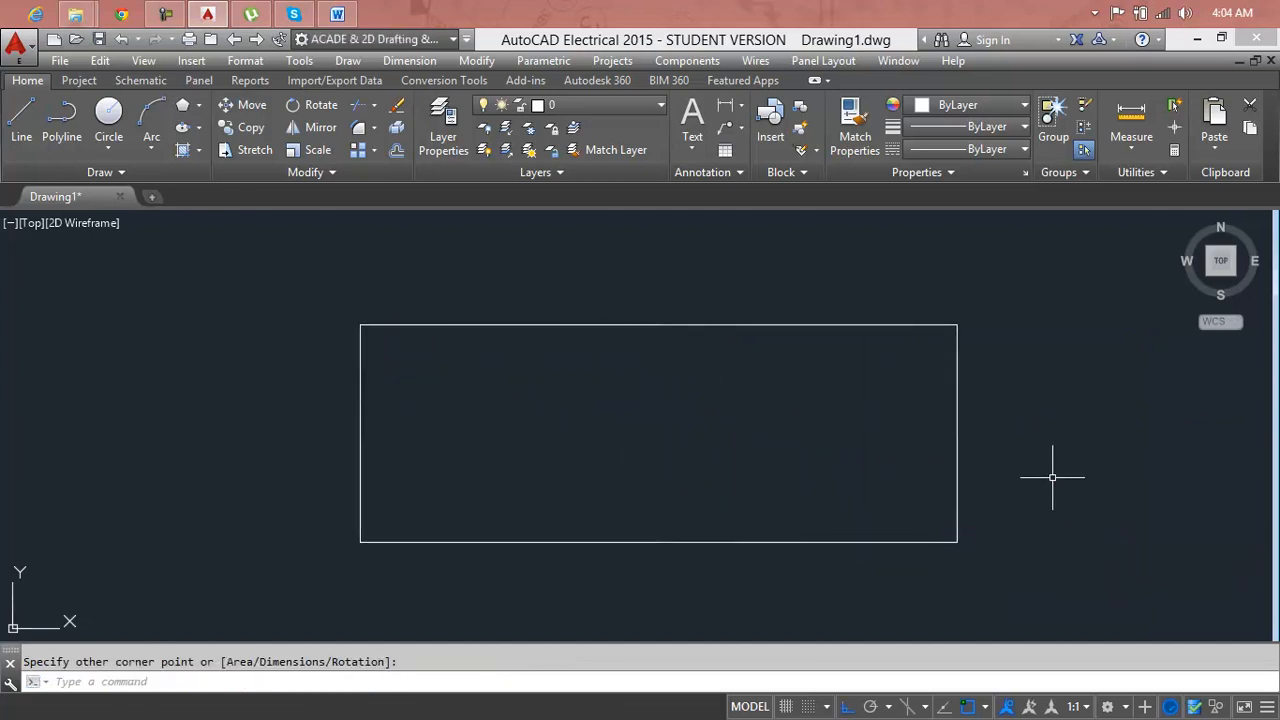
Break the rectangle's top edge between two points to open a wide gap in its middle.
{"action": "type", "text": "br"}
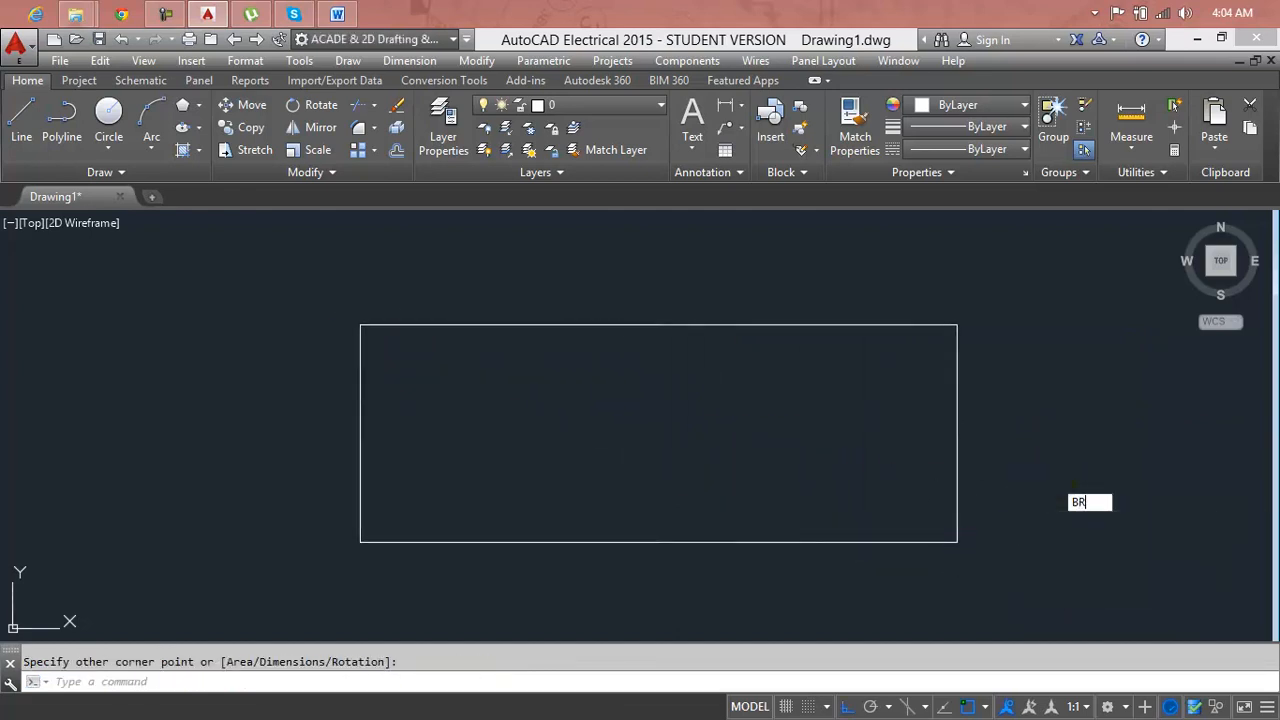
{"action": "key", "text": "Return"}
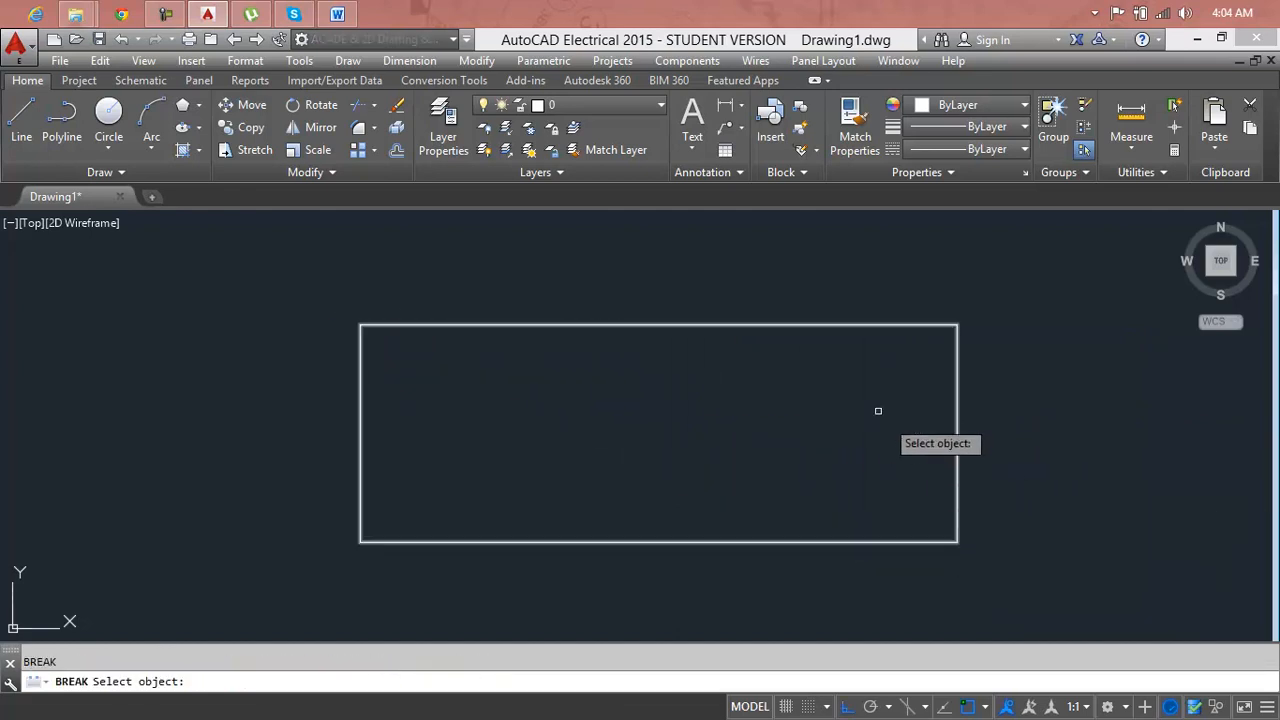
{"action": "left_click", "coordinate": [828, 323]}
{"action": "left_click", "coordinate": [490, 324]}
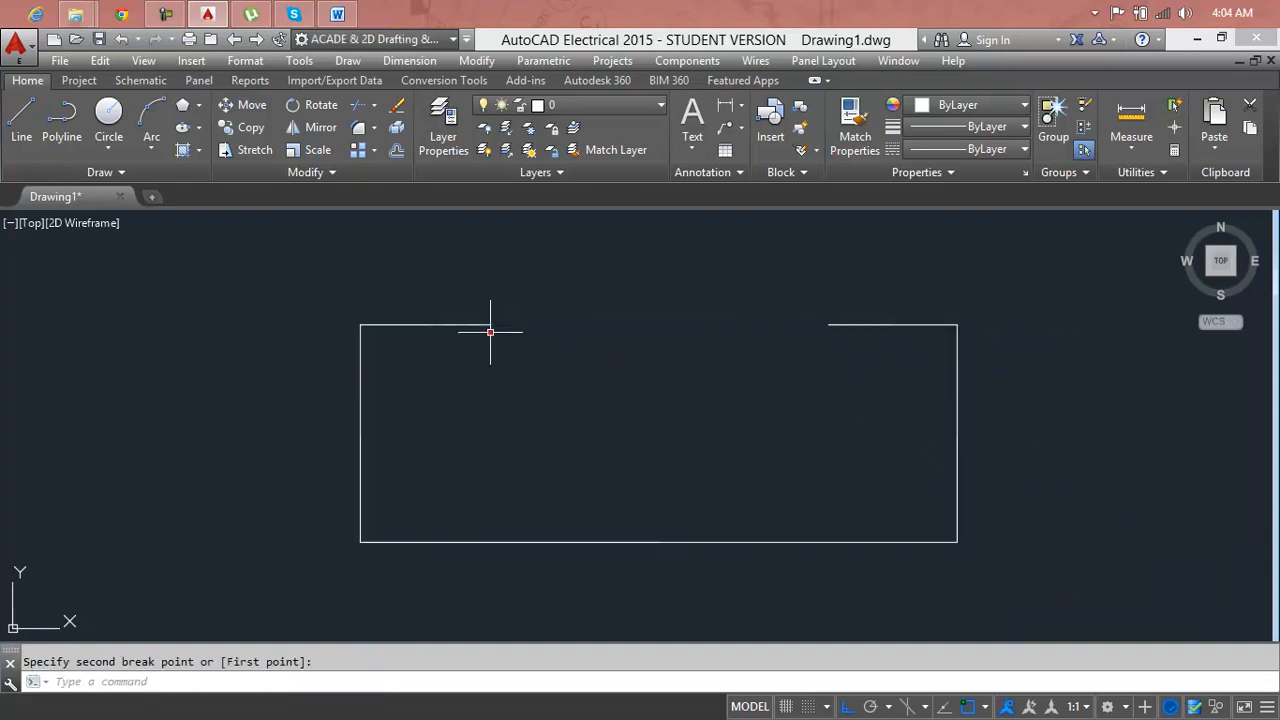
{"action": "key", "text": "Escape"}
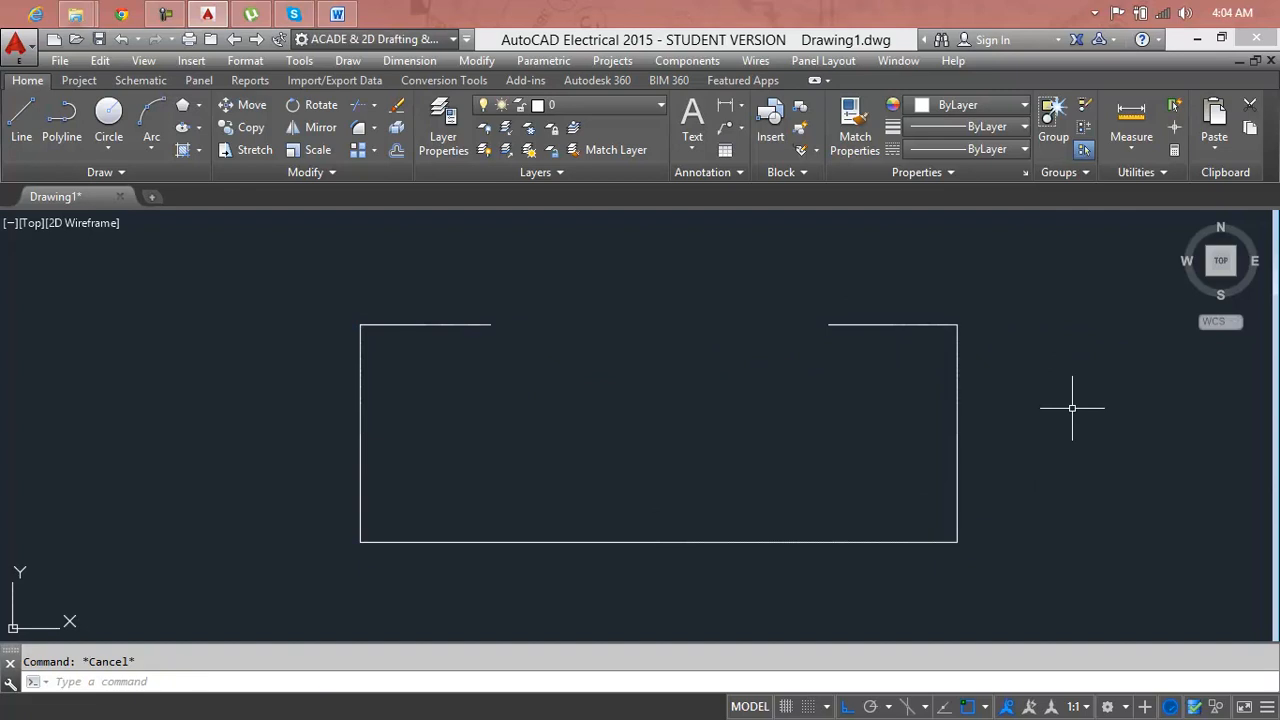
Try to join the two open ends of the broken rectangle's top edge across the gap.
{"action": "type", "text": "j"}
{"action": "key", "text": "Return"}
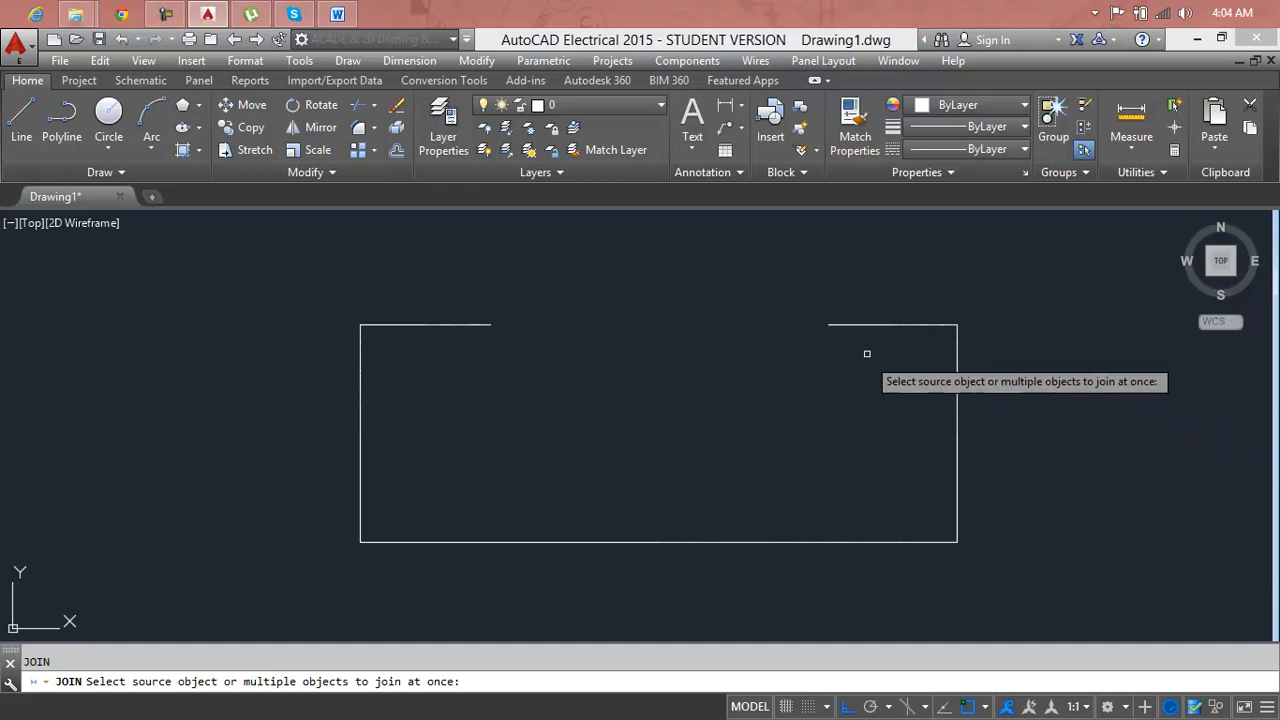
{"action": "left_click", "coordinate": [856, 330]}
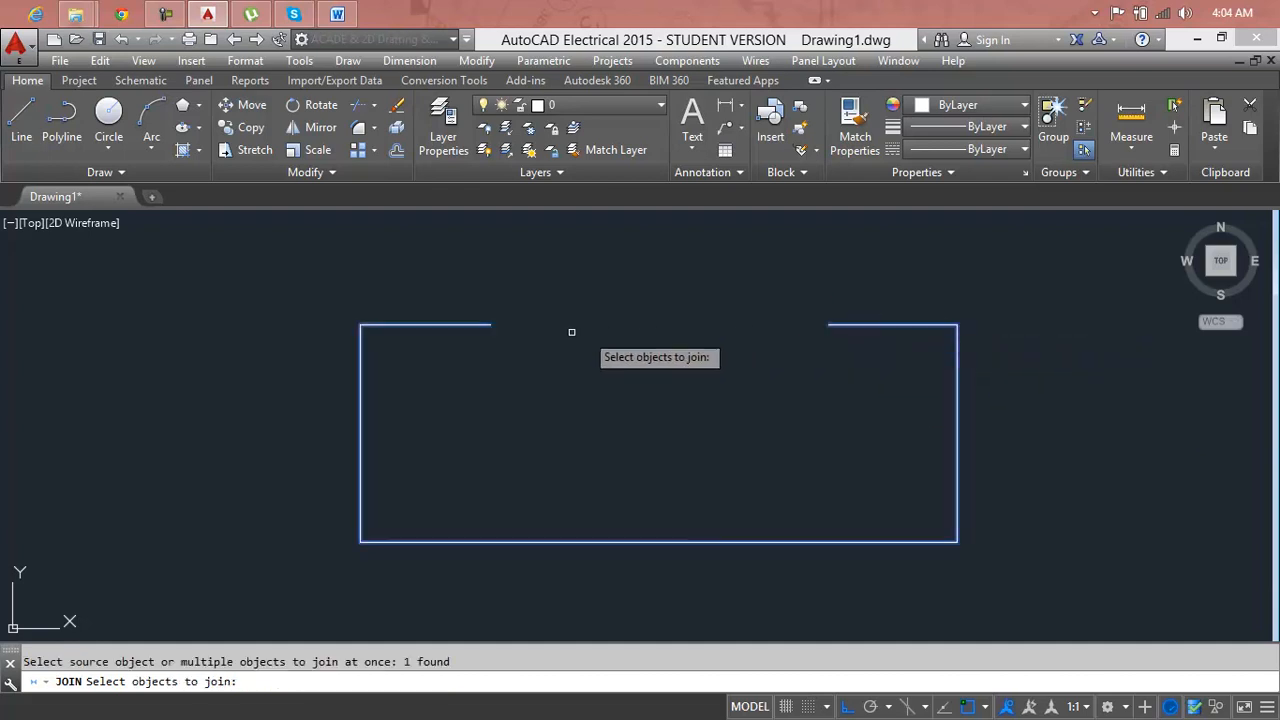
{"action": "left_click", "coordinate": [481, 327]}
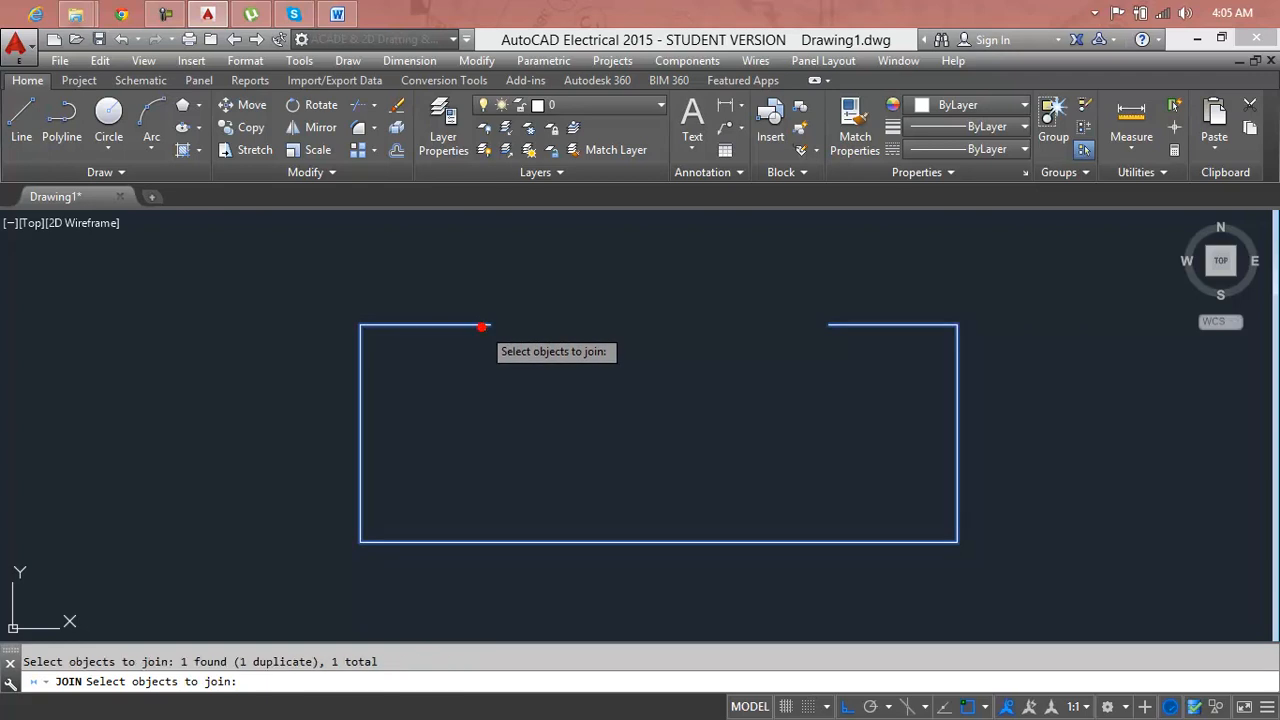
{"action": "key", "text": "Return"}
{"action": "key", "text": "Return"}
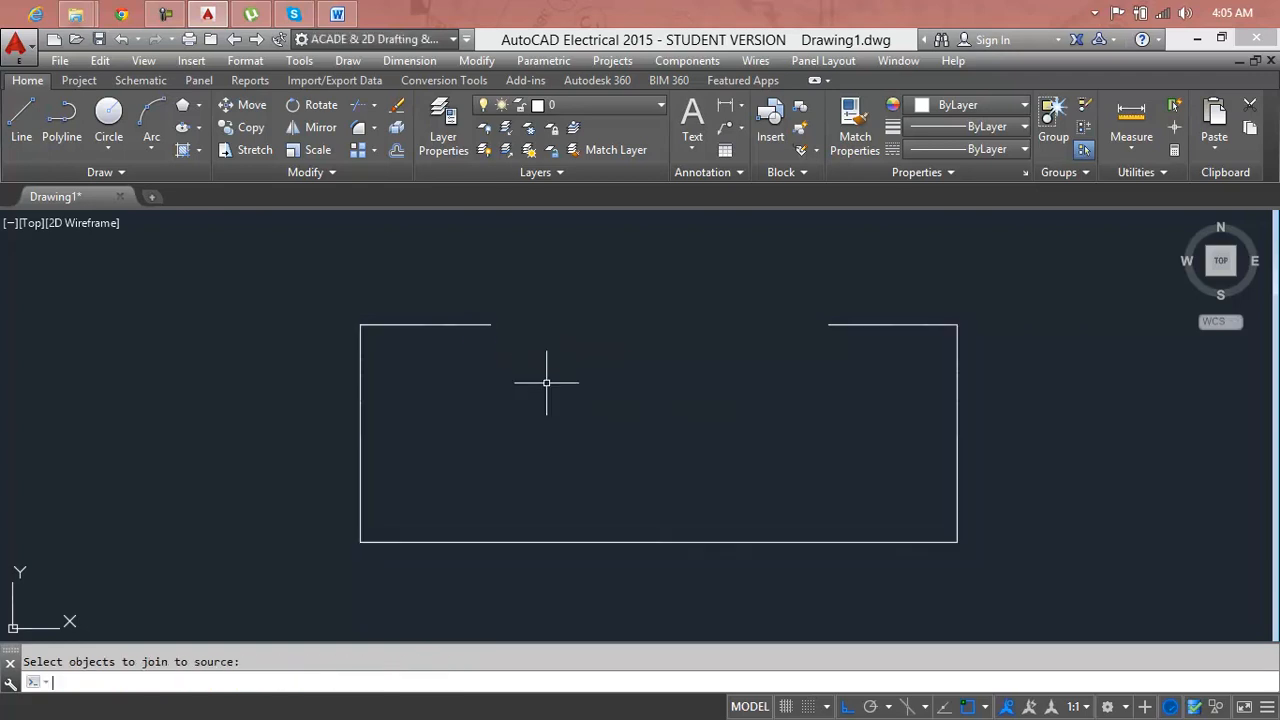
{"action": "left_click", "coordinate": [861, 324]}
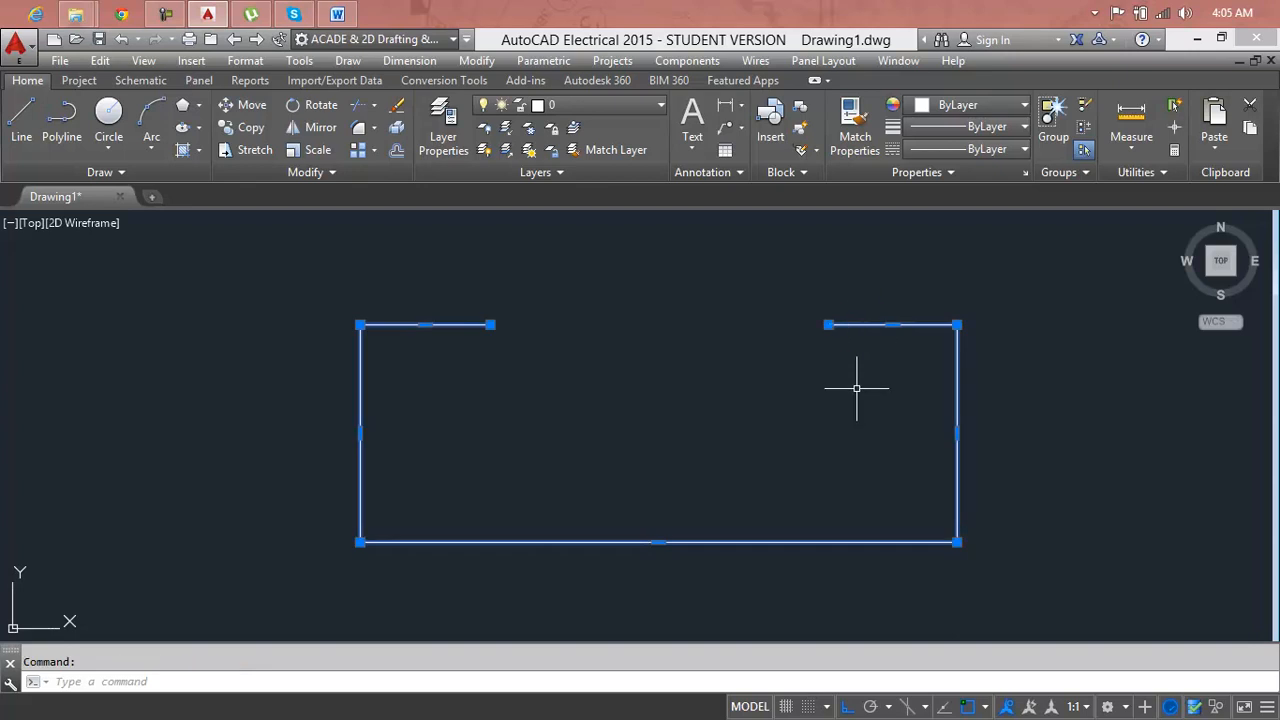
{"action": "key", "text": "Escape"}
Try to join the open rectangle using a crossing selection of the whole outline as source, adding both top edge ends.
{"action": "type", "text": "join"}
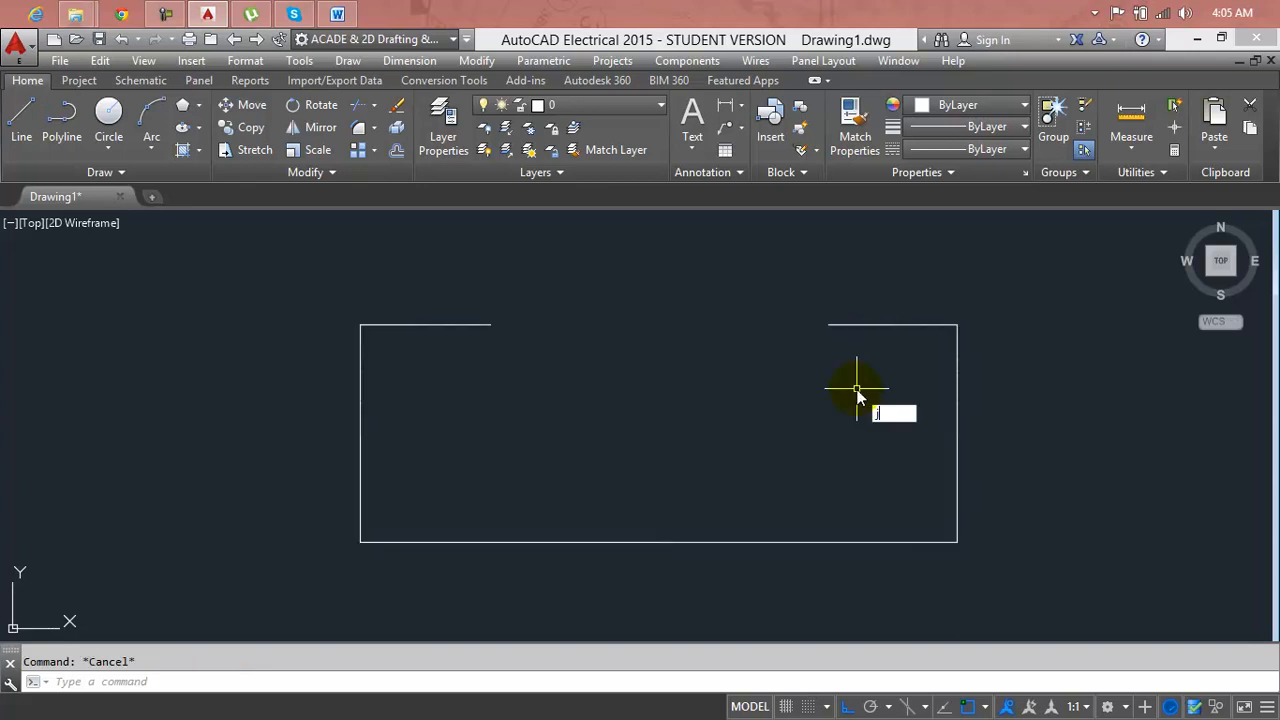
{"action": "key", "text": "Return"}
{"action": "left_click", "coordinate": [1038, 319]}
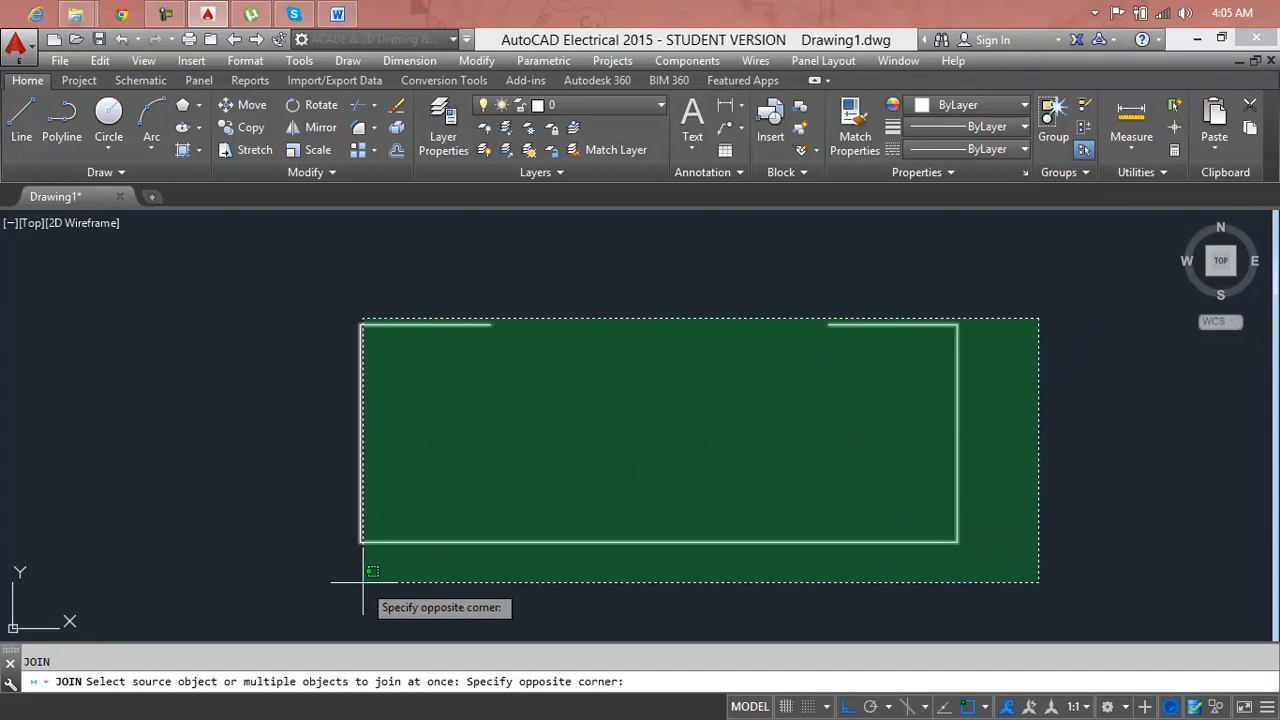
{"action": "left_click", "coordinate": [360, 582]}
{"action": "key", "text": "Return"}
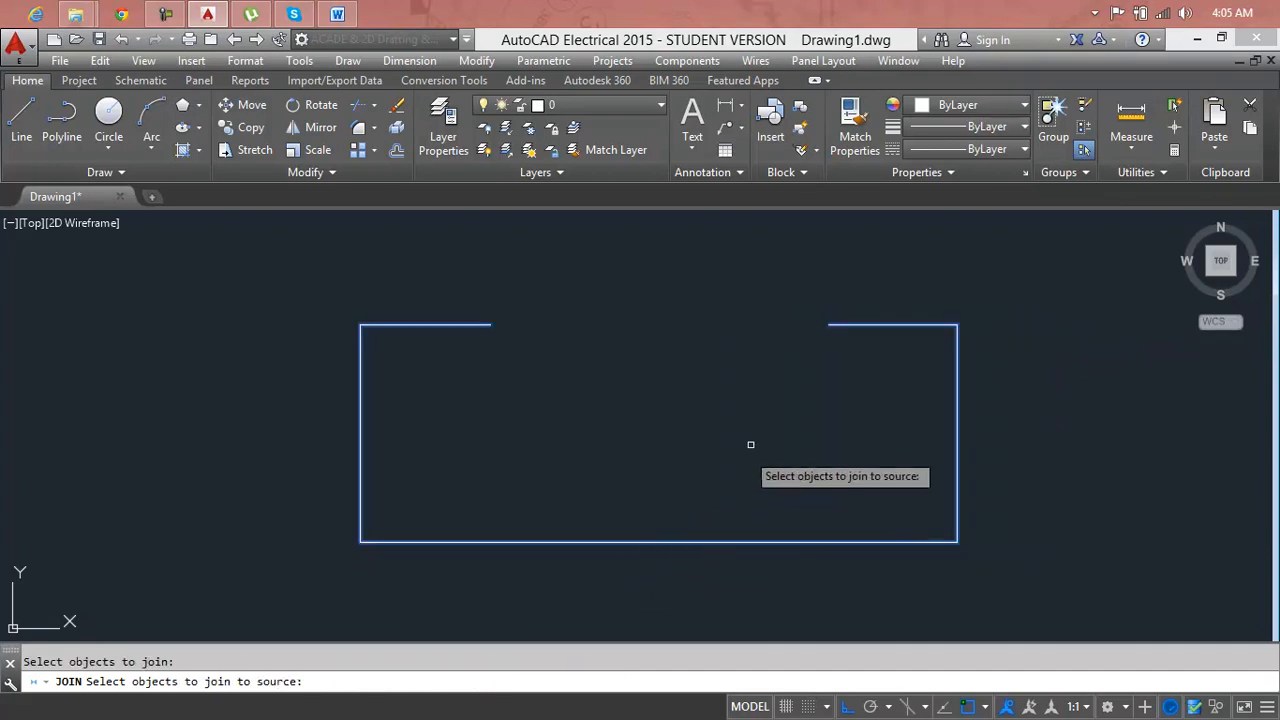
{"action": "left_click", "coordinate": [843, 324]}
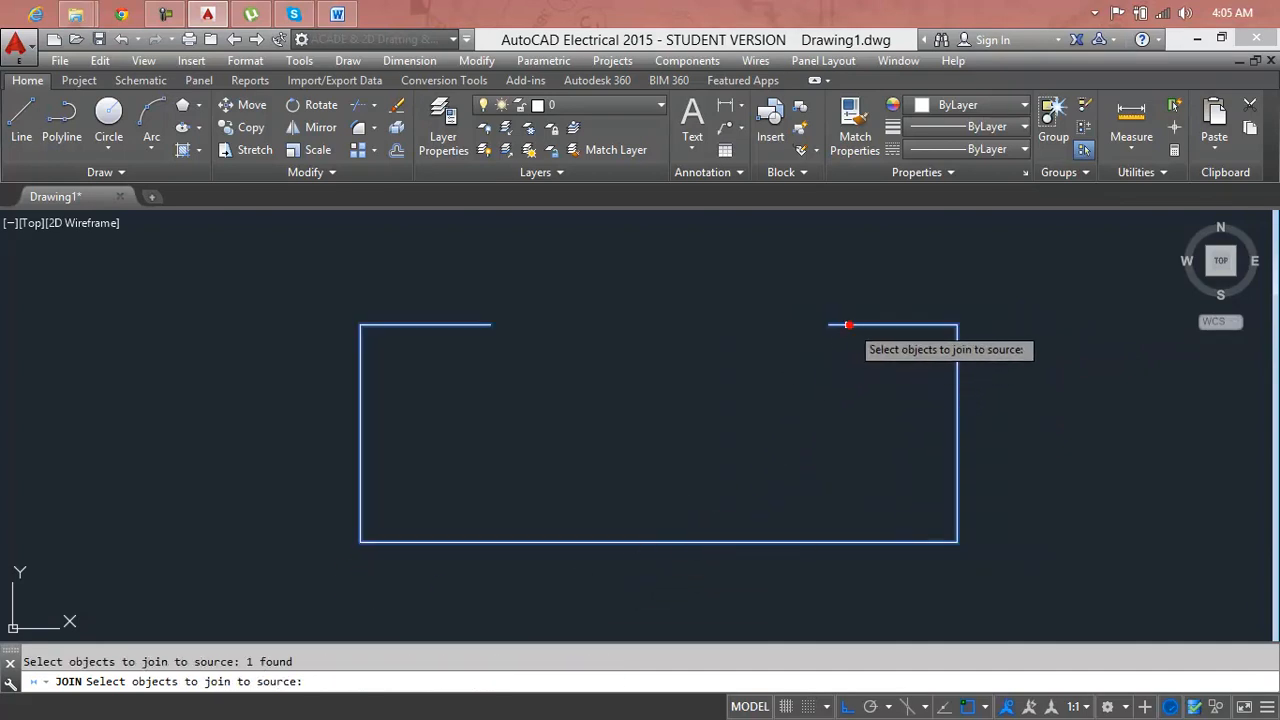
{"action": "left_click", "coordinate": [473, 328]}
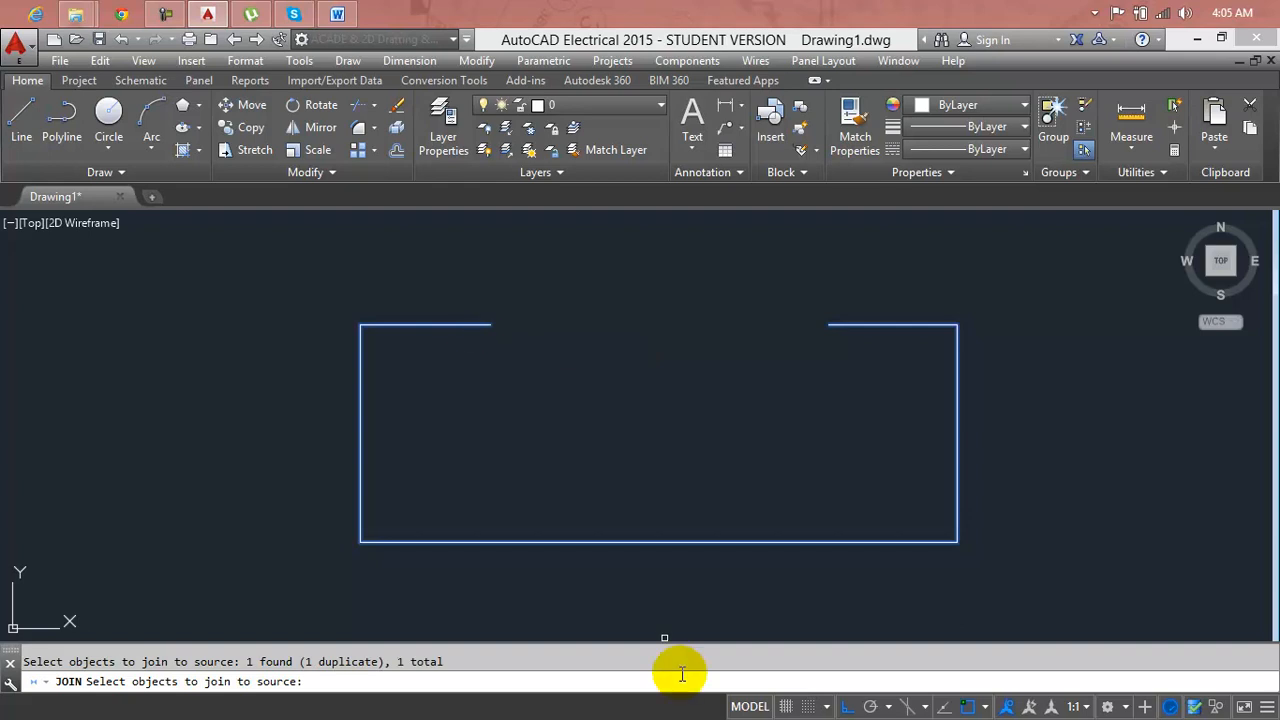
{"action": "key", "text": "Escape"}
{"action": "key", "text": "Escape"}
{"action": "left_click", "coordinate": [682, 543]}
{"action": "key", "text": "Escape"}
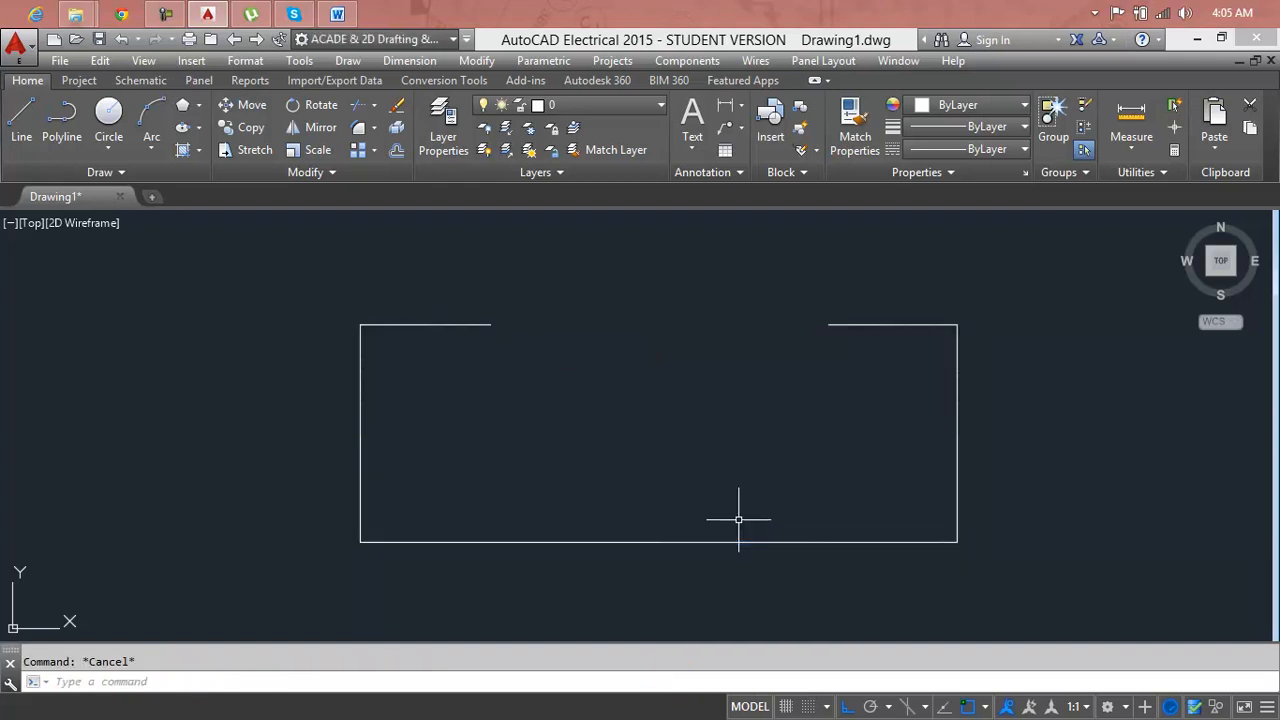
Break away the lower part of the outline from the middle of the left side to the middle of the right side.
{"action": "type", "text": "B"}
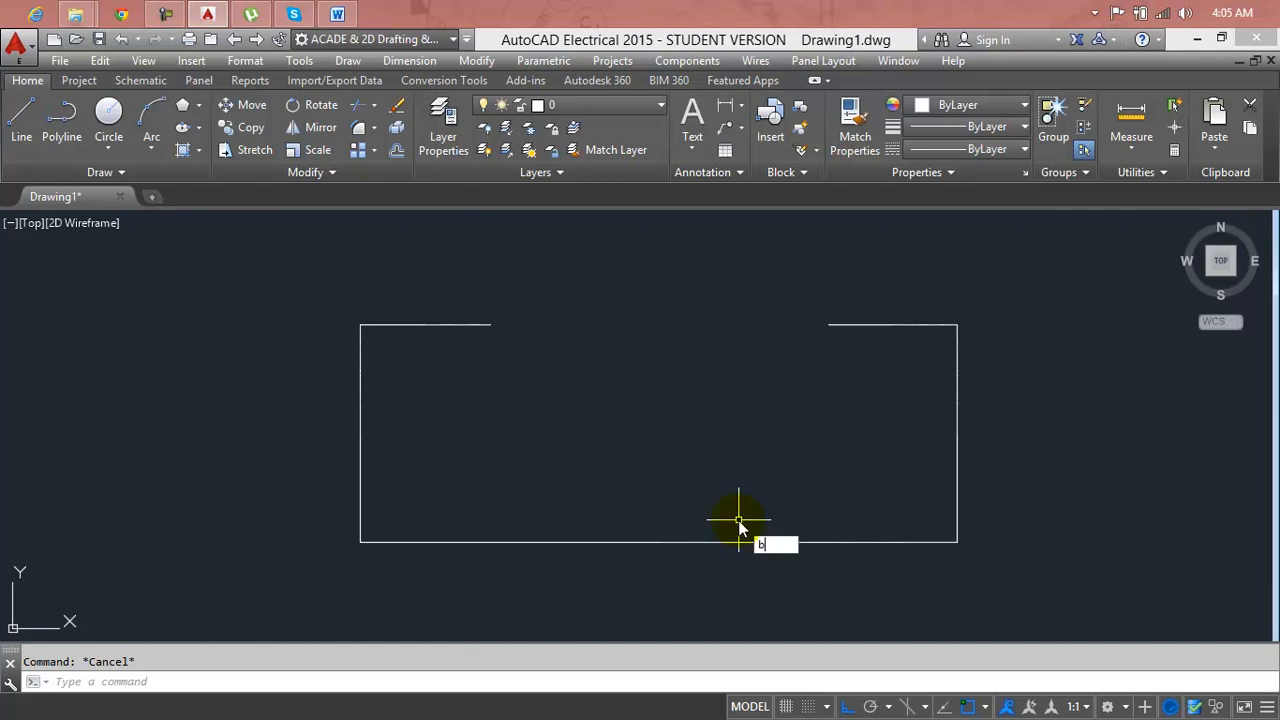
{"action": "type", "text": "R"}
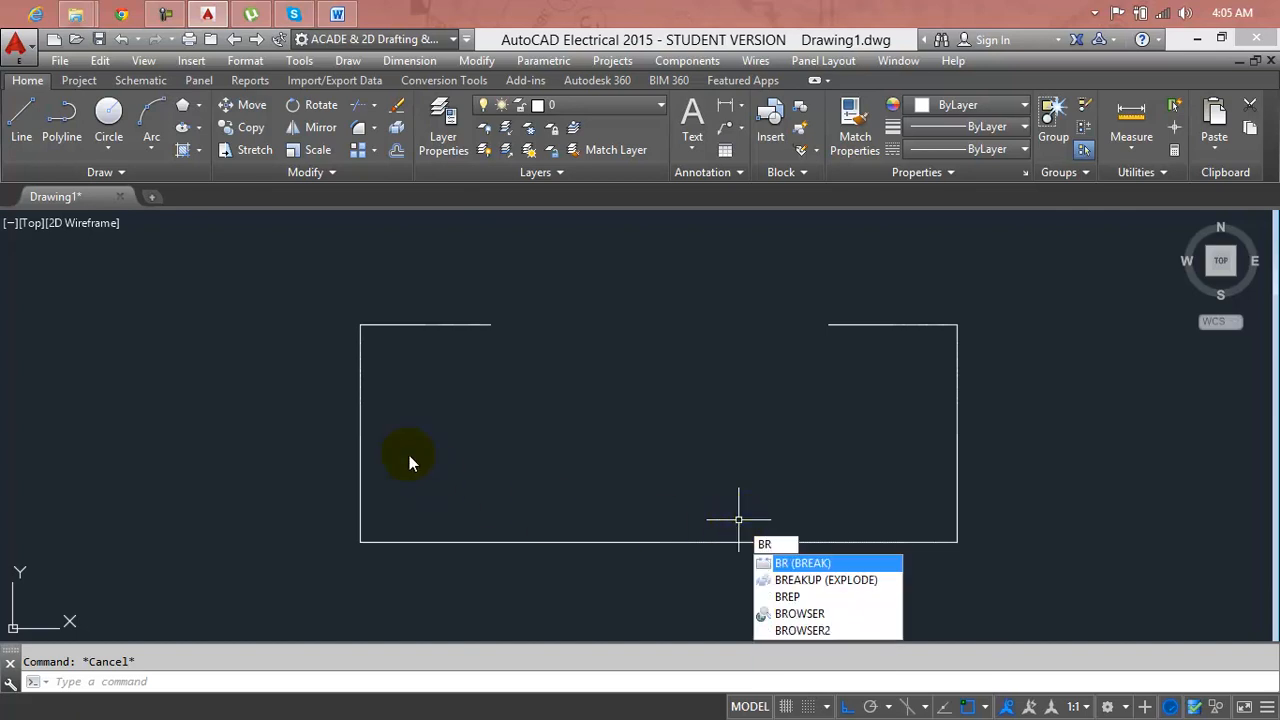
{"action": "key", "text": "Return"}
{"action": "left_click", "coordinate": [360, 435]}
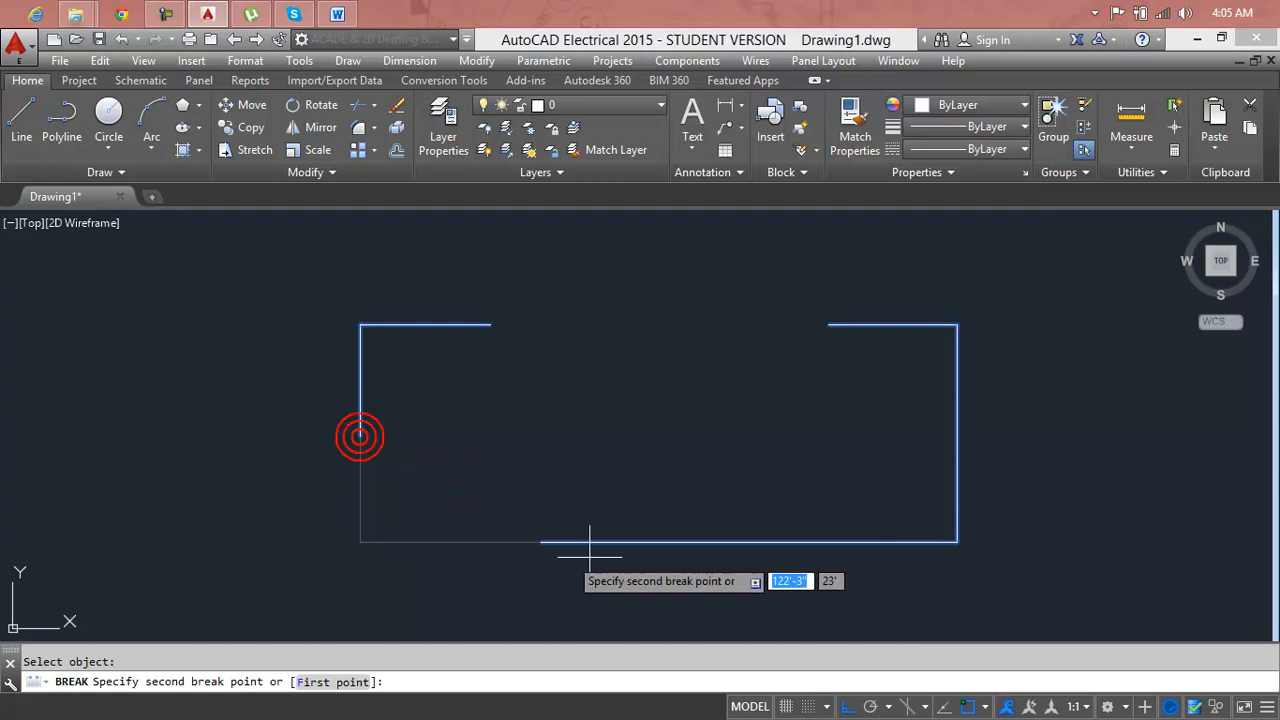
{"action": "left_click", "coordinate": [957, 423]}
{"action": "key", "text": "Return"}
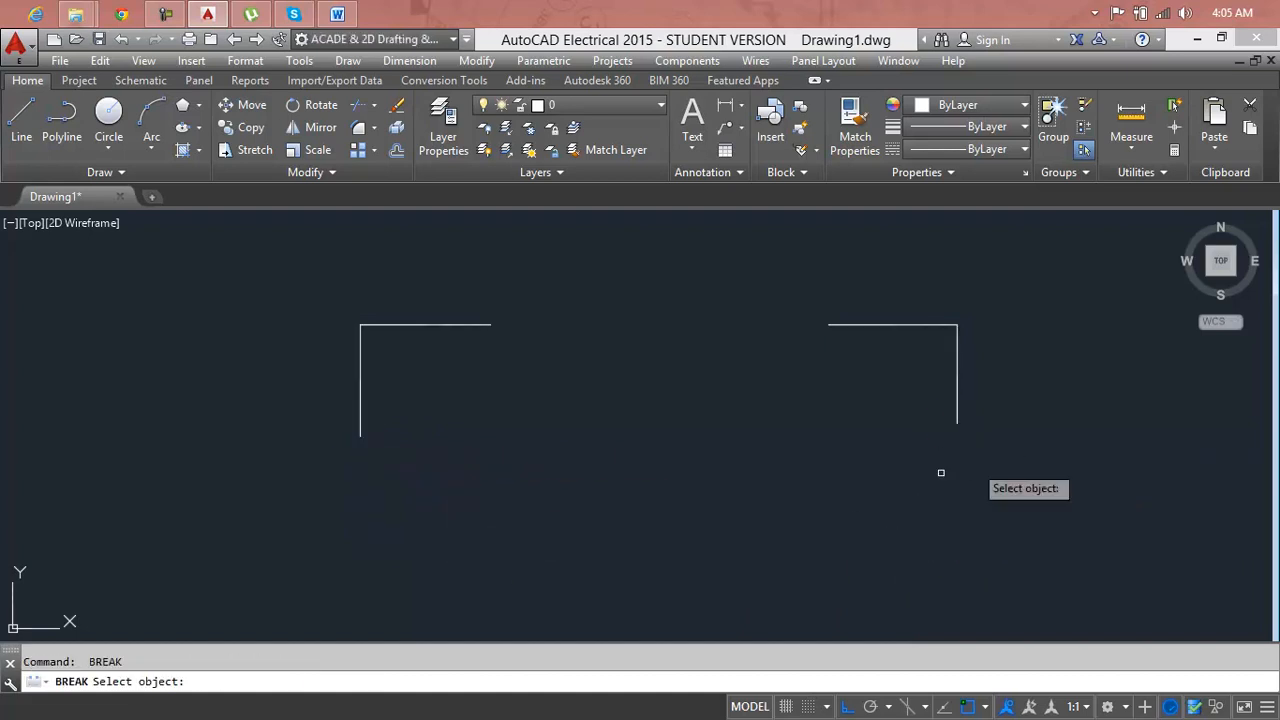
{"action": "key", "text": "Escape"}
Try to join the right L-shaped corner piece with the left one.
{"action": "type", "text": "join"}
{"action": "key", "text": "Return"}
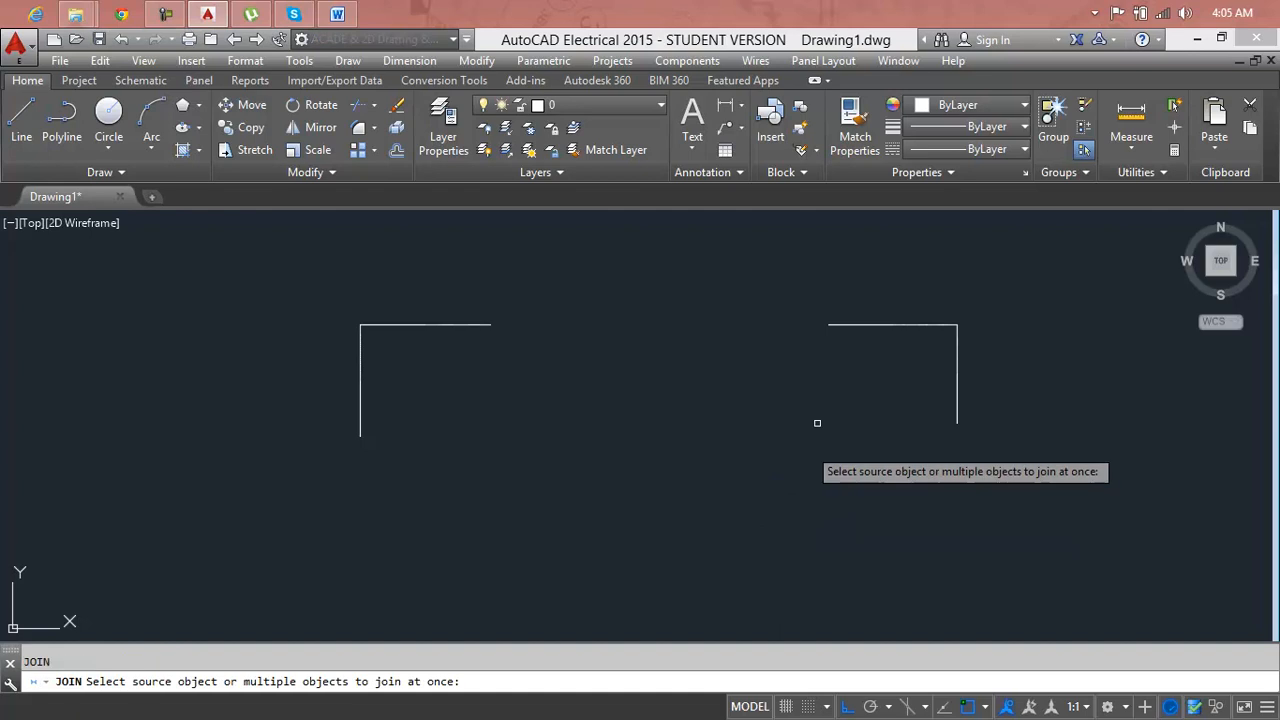
{"action": "left_click", "coordinate": [850, 326]}
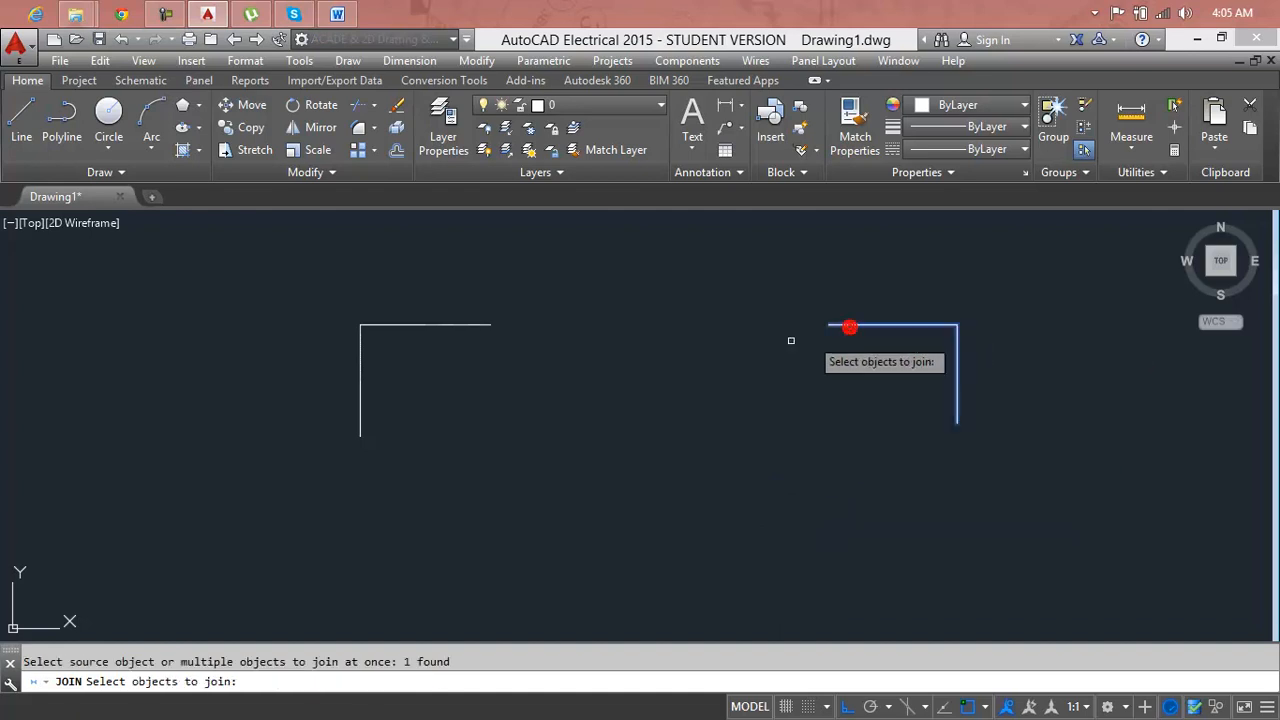
{"action": "left_click", "coordinate": [474, 326]}
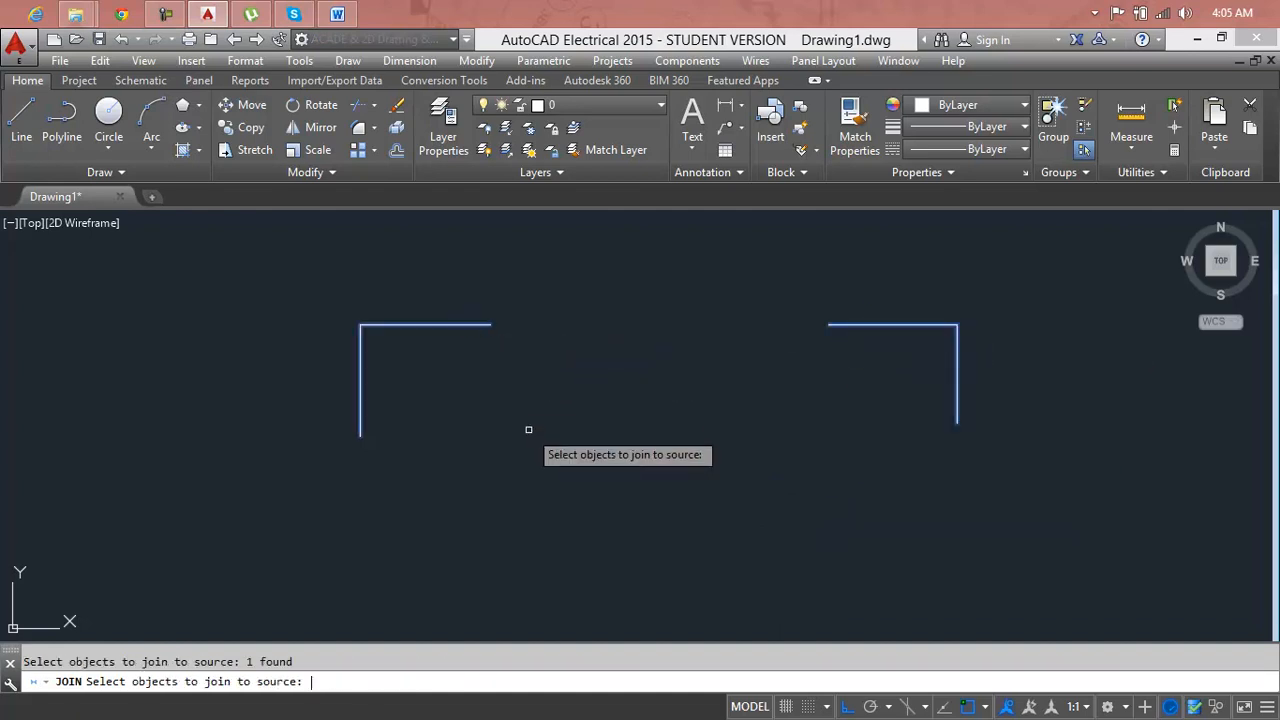
{"action": "key", "text": "Return"}
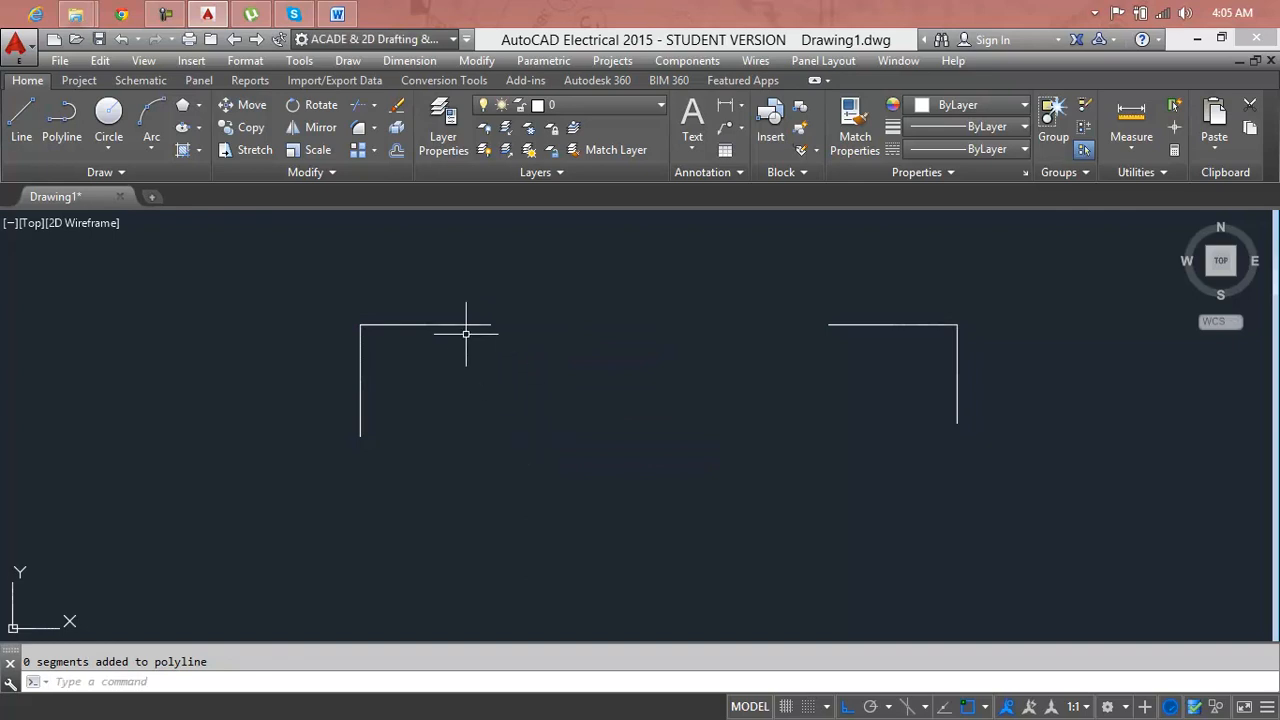
{"action": "key", "text": "Escape"}
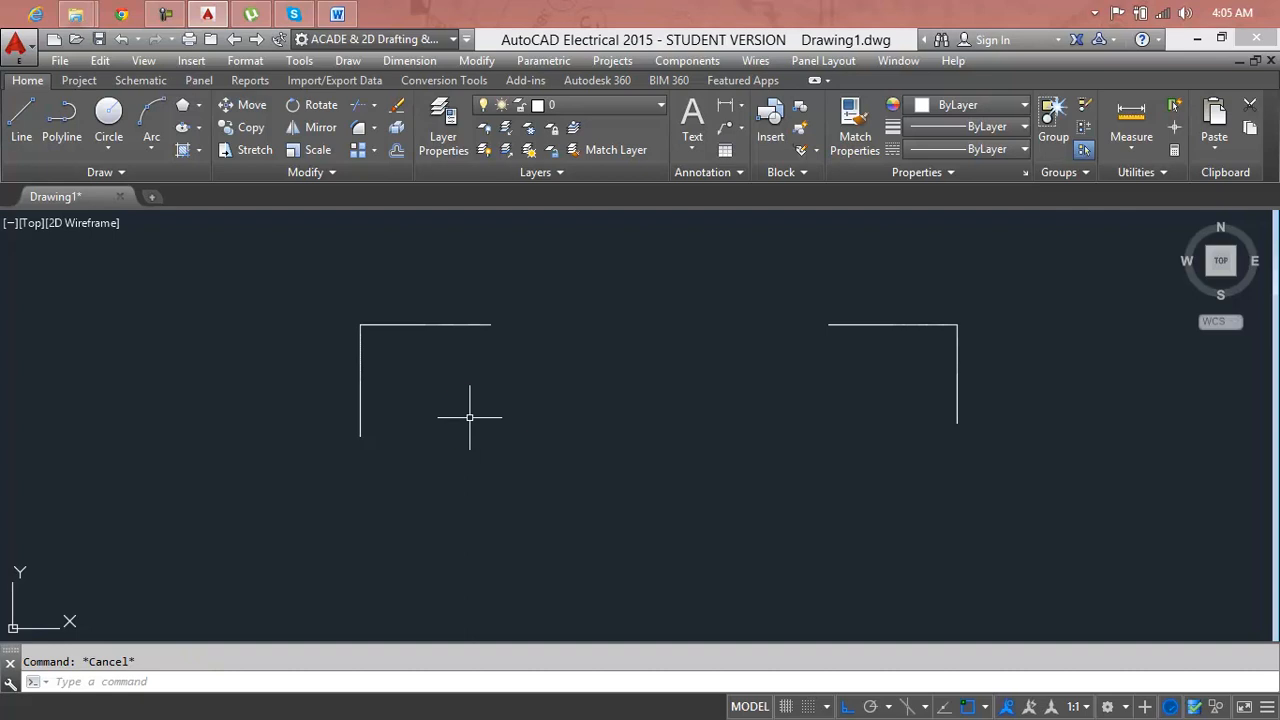
Break off the corner and vertical leg of both L-shaped pieces, keeping only their inner horizontal segments.
{"action": "type", "text": "BR"}
{"action": "key", "text": "Return"}
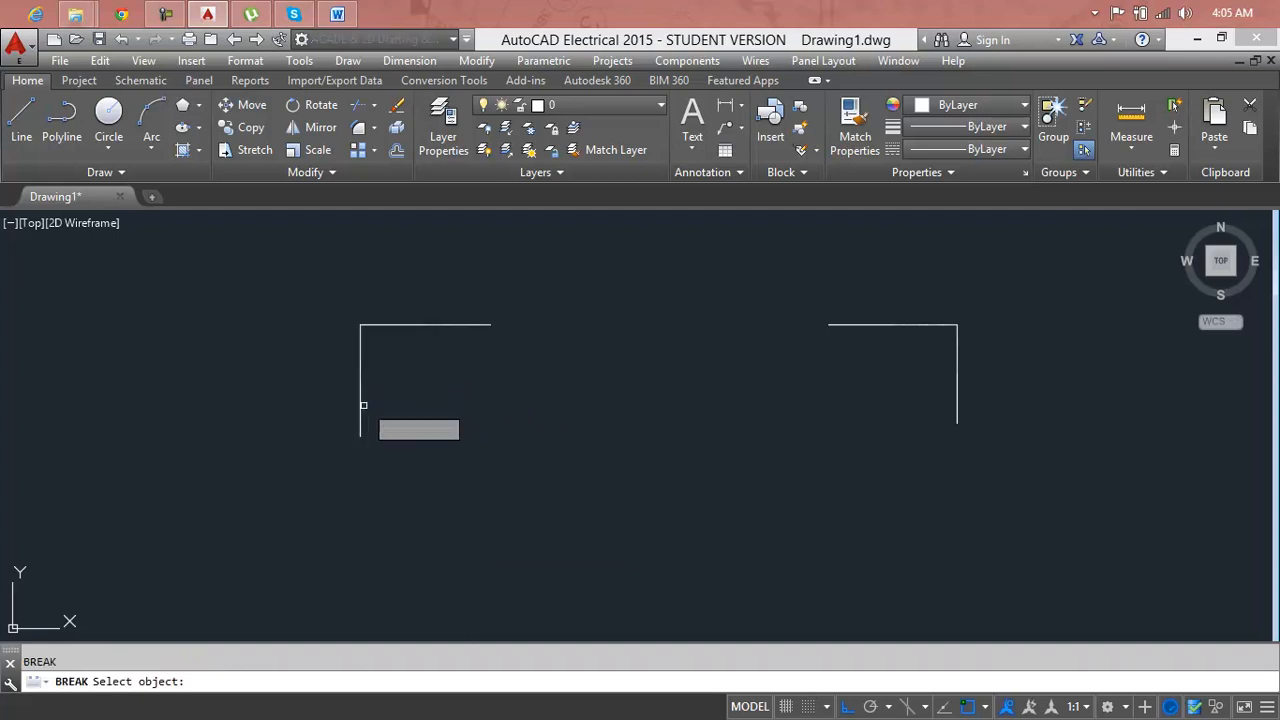
{"action": "left_click", "coordinate": [396, 327]}
{"action": "left_click", "coordinate": [345, 584]}
{"action": "key", "text": "Return"}
{"action": "left_click", "coordinate": [914, 324]}
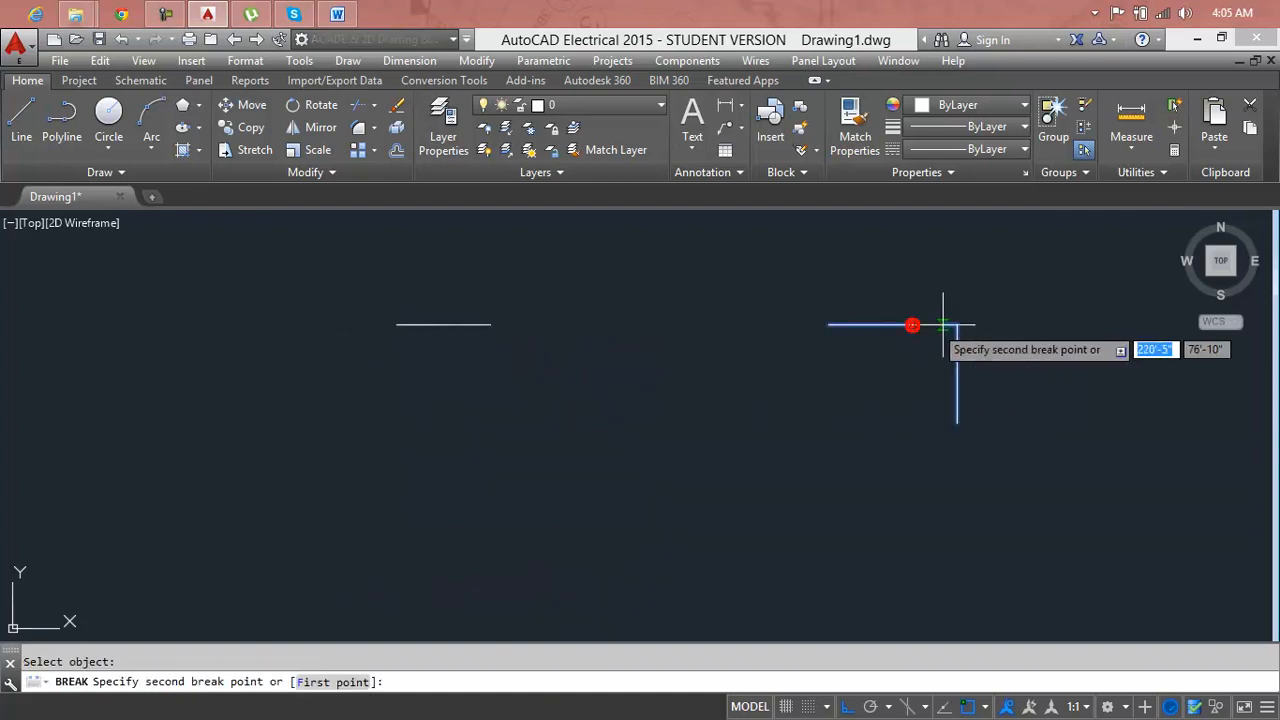
{"action": "left_click", "coordinate": [954, 537]}
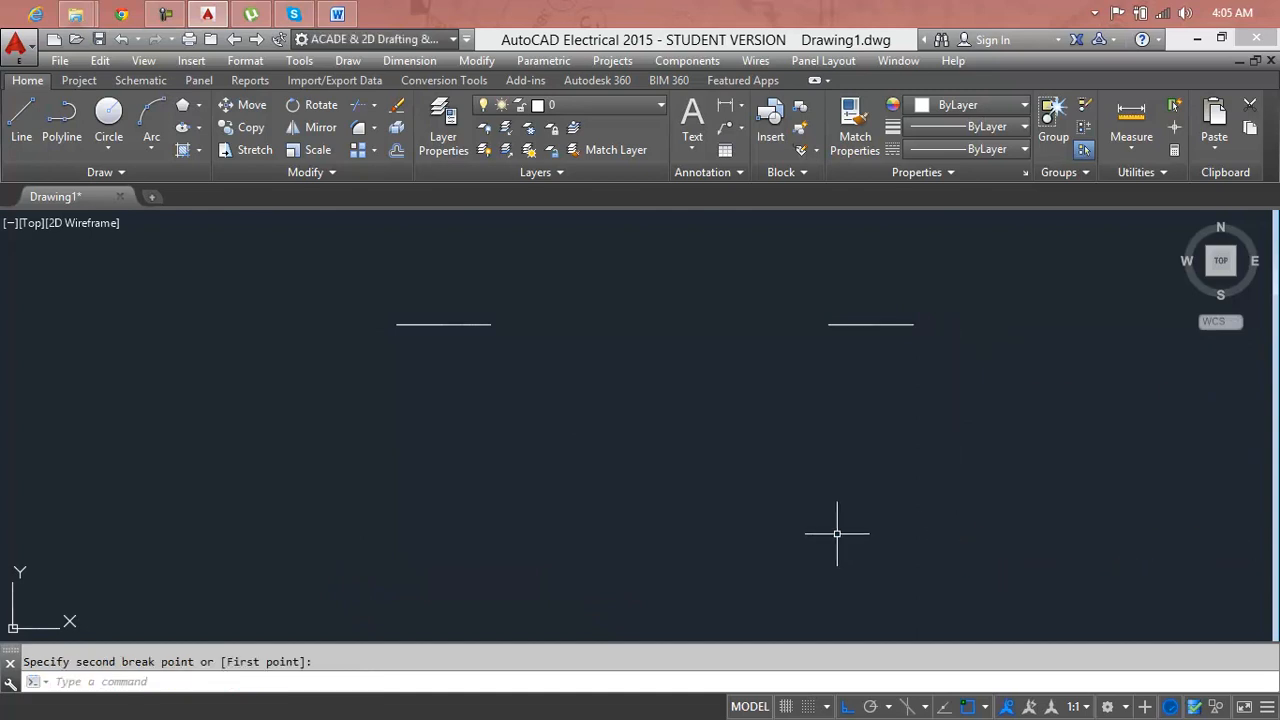
{"action": "key", "text": "Escape"}
Try to join the left horizontal segment to the right one as the source object.
{"action": "type", "text": "join"}
{"action": "key", "text": "Return"}
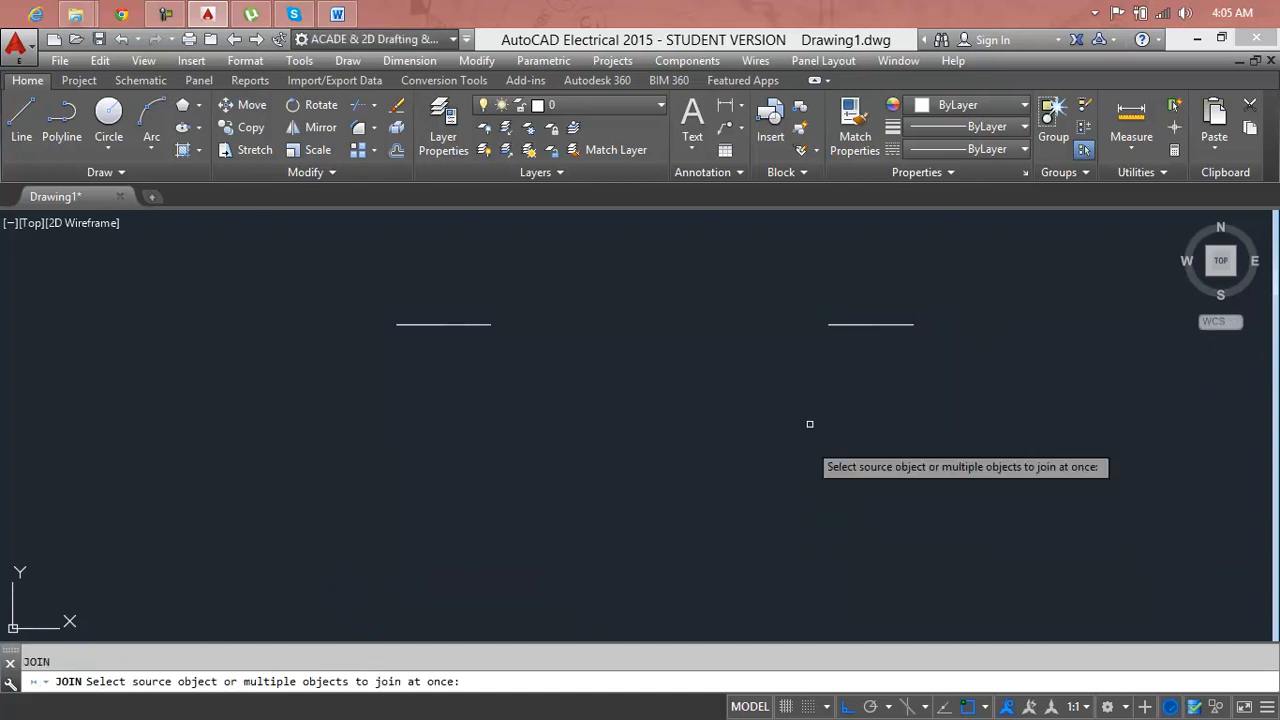
{"action": "left_click", "coordinate": [849, 323]}
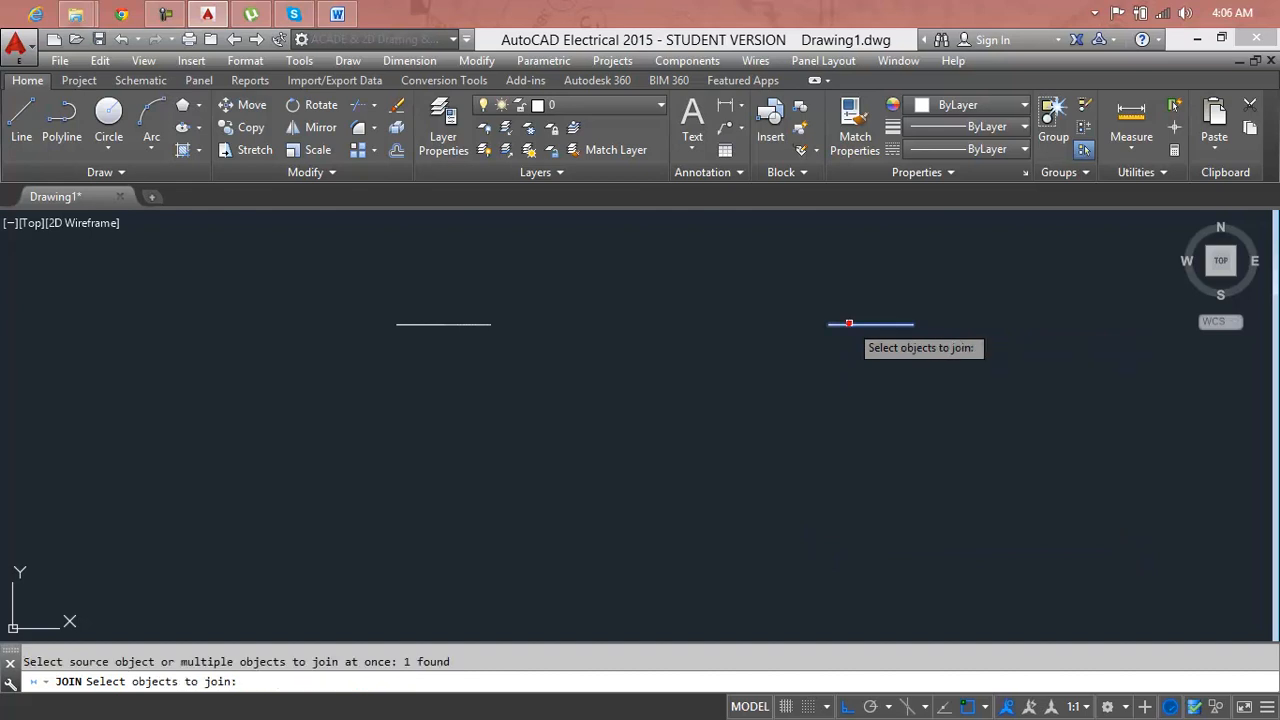
{"action": "left_click", "coordinate": [476, 324]}
{"action": "key", "text": "Return"}
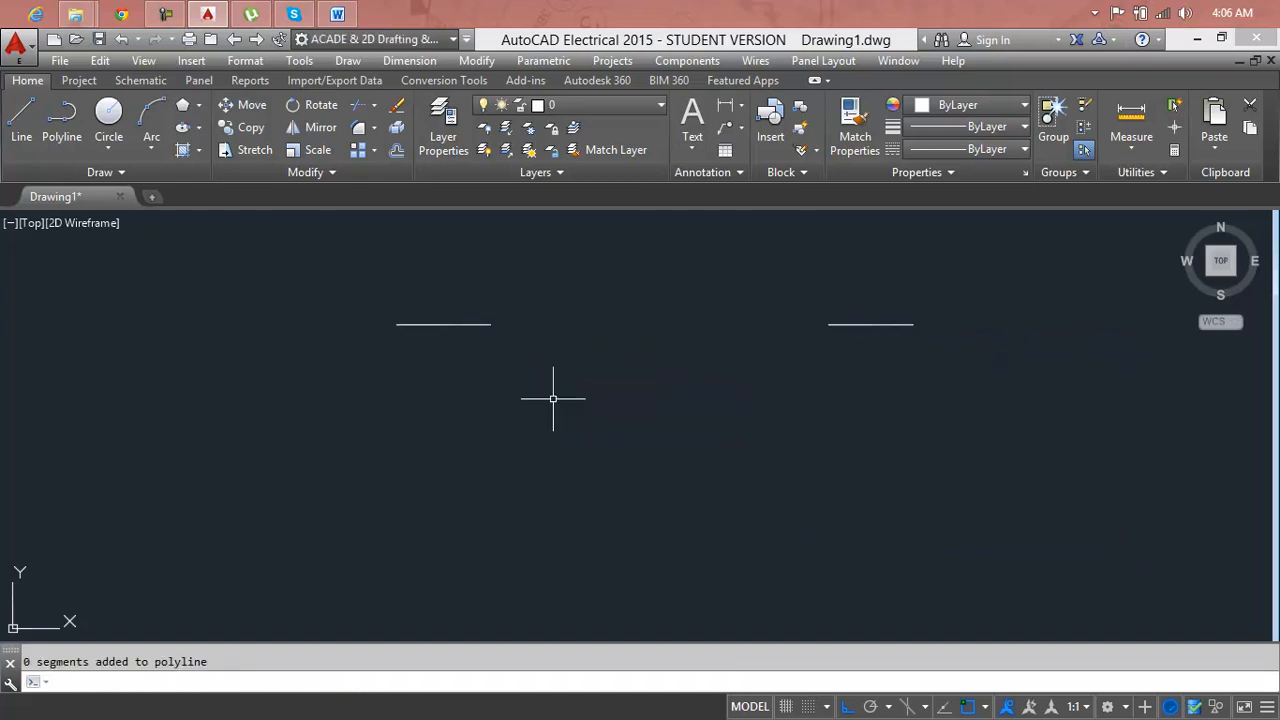
{"action": "key", "text": "Escape"}
Try the Join again with both horizontal segments selected together as multiple objects.
{"action": "type", "text": "j"}
{"action": "key", "text": "Return"}
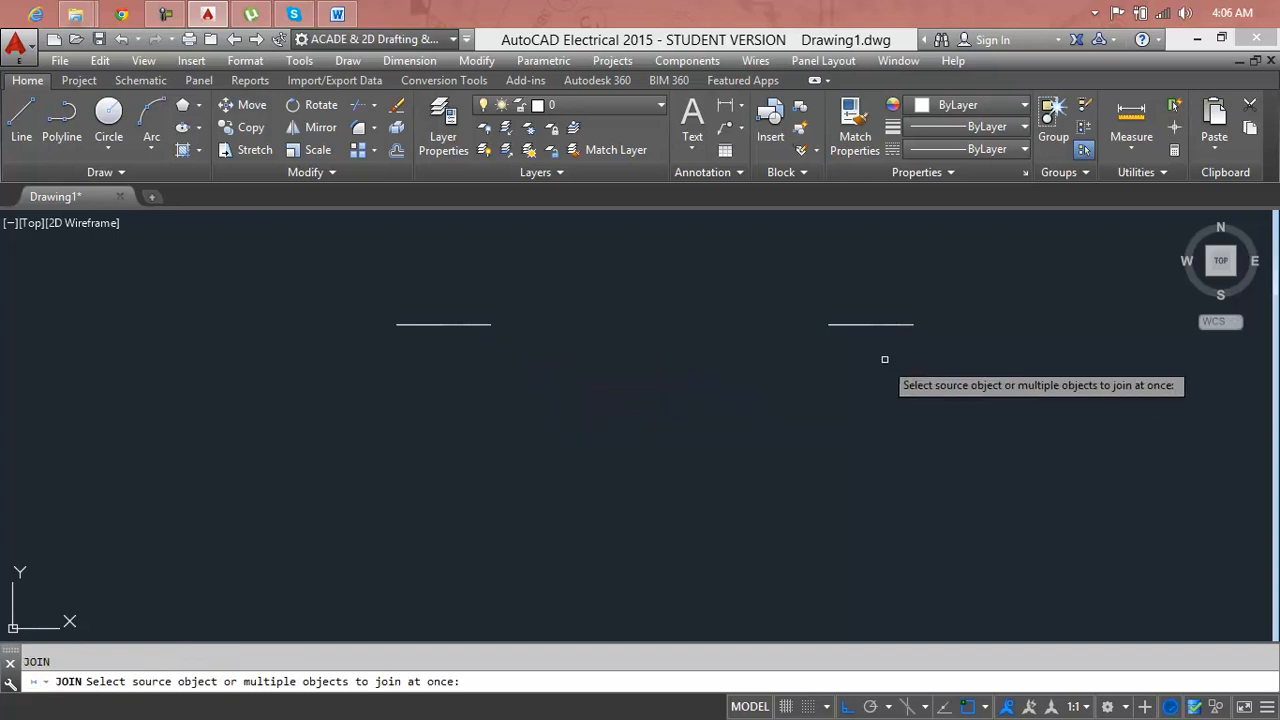
{"action": "left_click", "coordinate": [872, 325]}
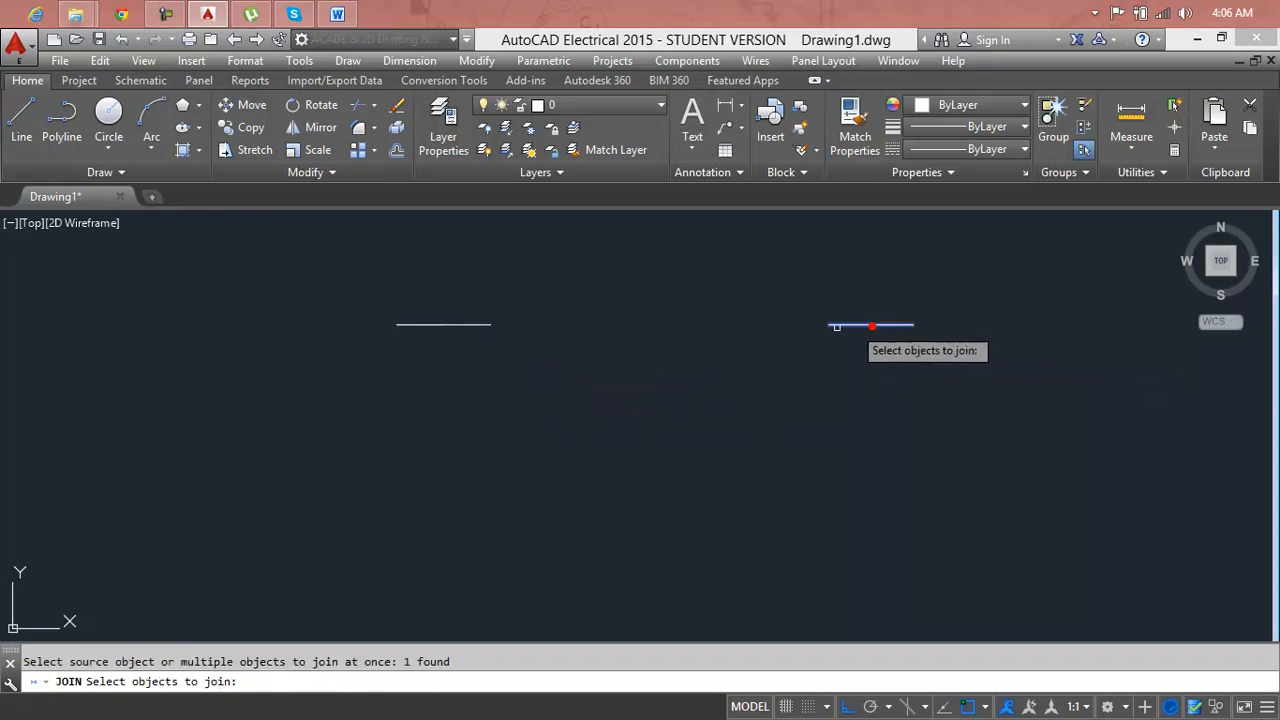
{"action": "left_click", "coordinate": [467, 323]}
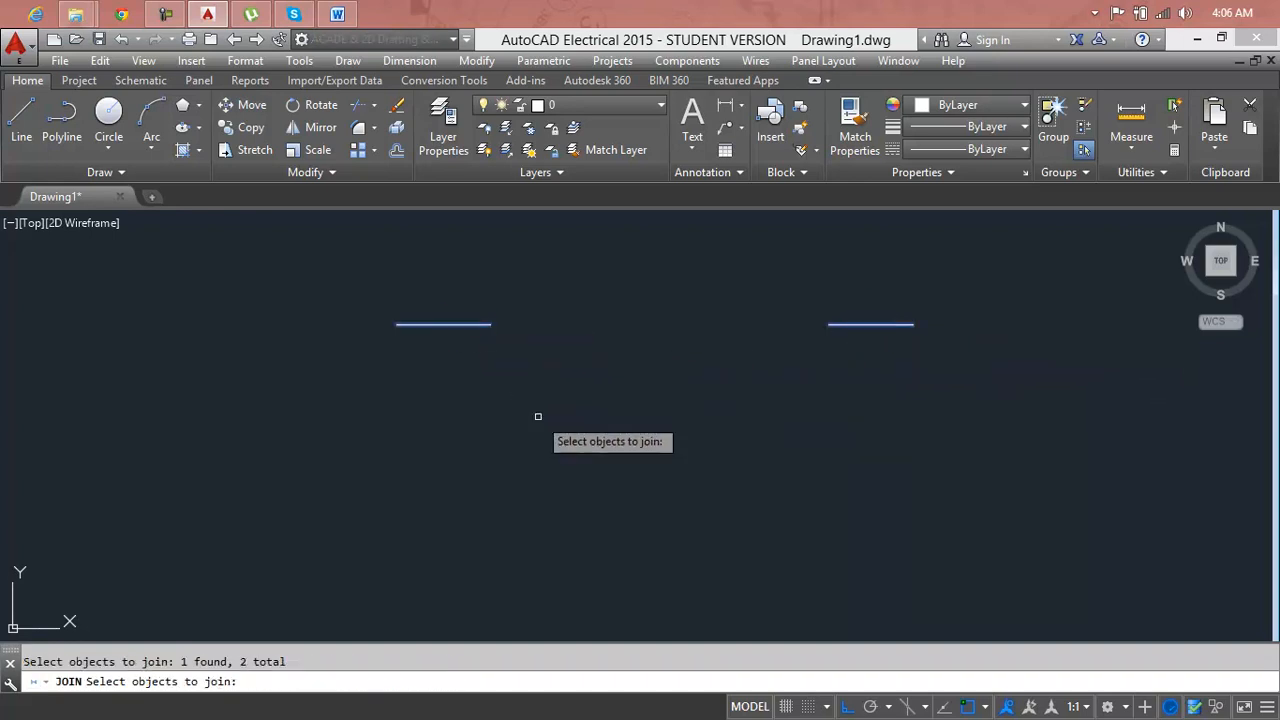
{"action": "key", "text": "Return"}
Erase both remaining horizontal segments with a crossing selection.
{"action": "left_click", "coordinate": [1082, 298]}
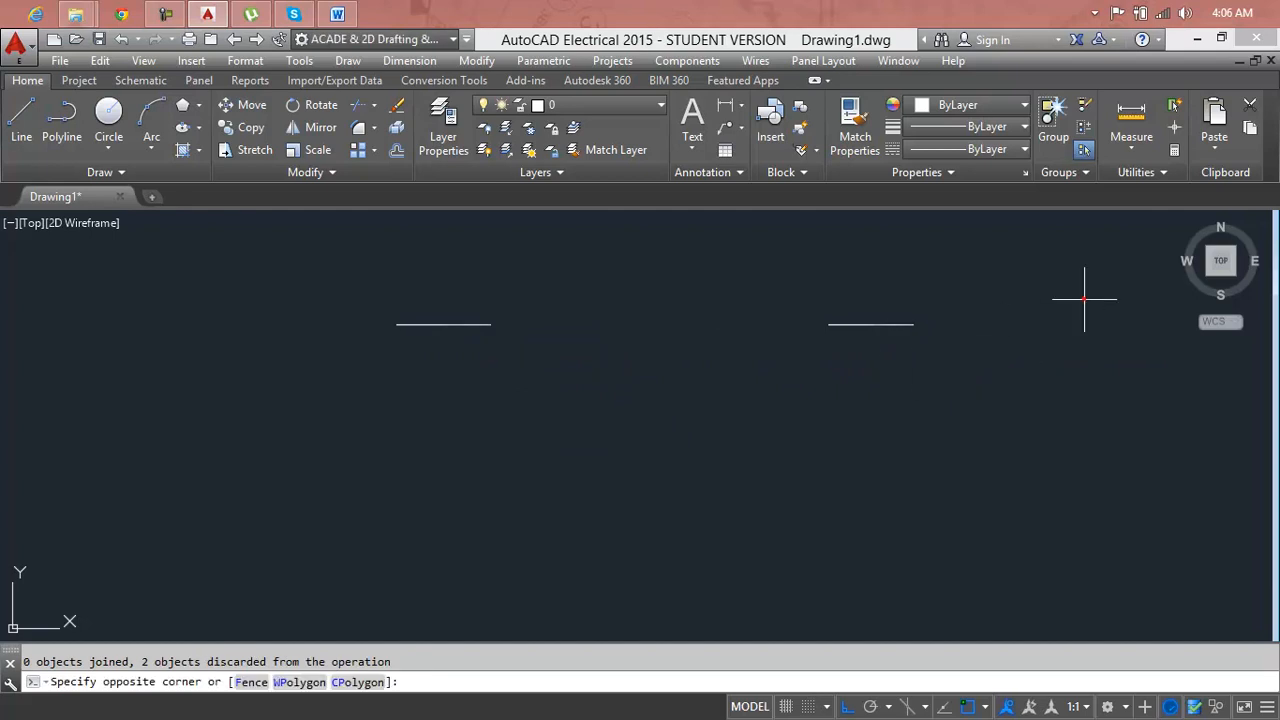
{"action": "left_click", "coordinate": [406, 382]}
{"action": "key", "text": "Delete"}
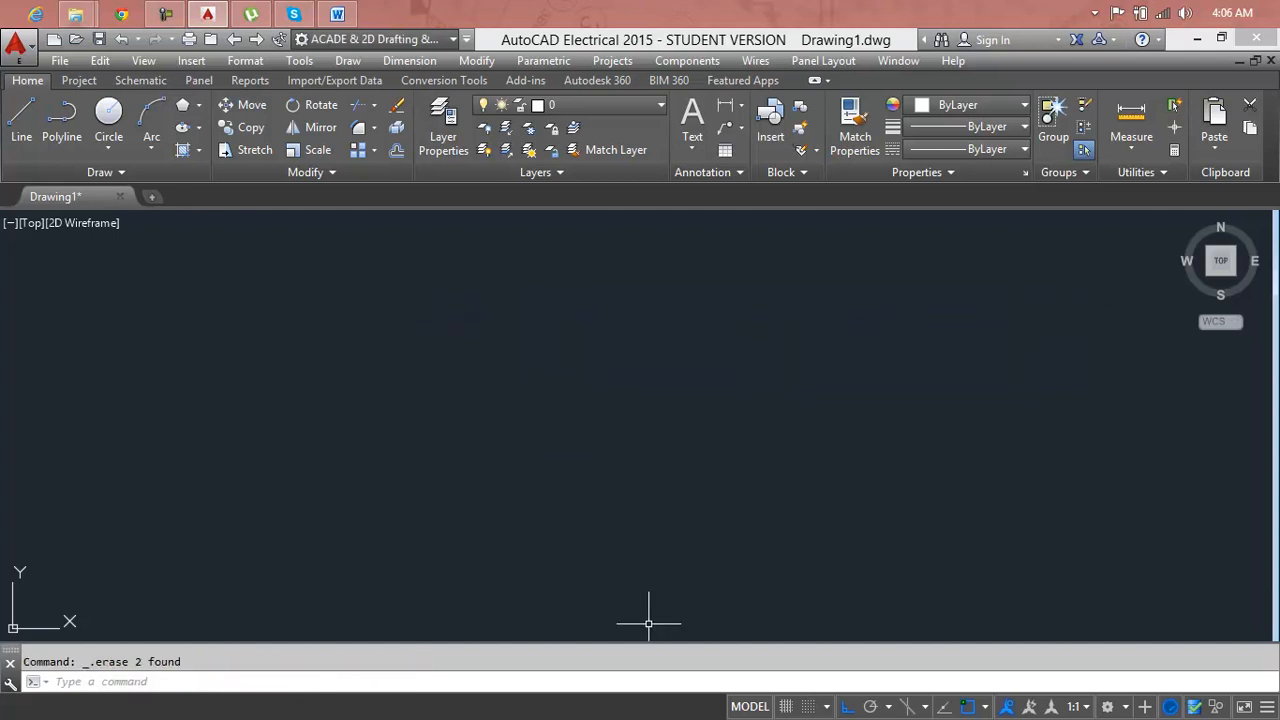
Draw two separate horizontal polylines end to end across the drawing, leaving a small gap between them.
{"action": "type", "text": "pl"}
{"action": "key", "text": "Return"}
{"action": "left_click", "coordinate": [306, 341]}
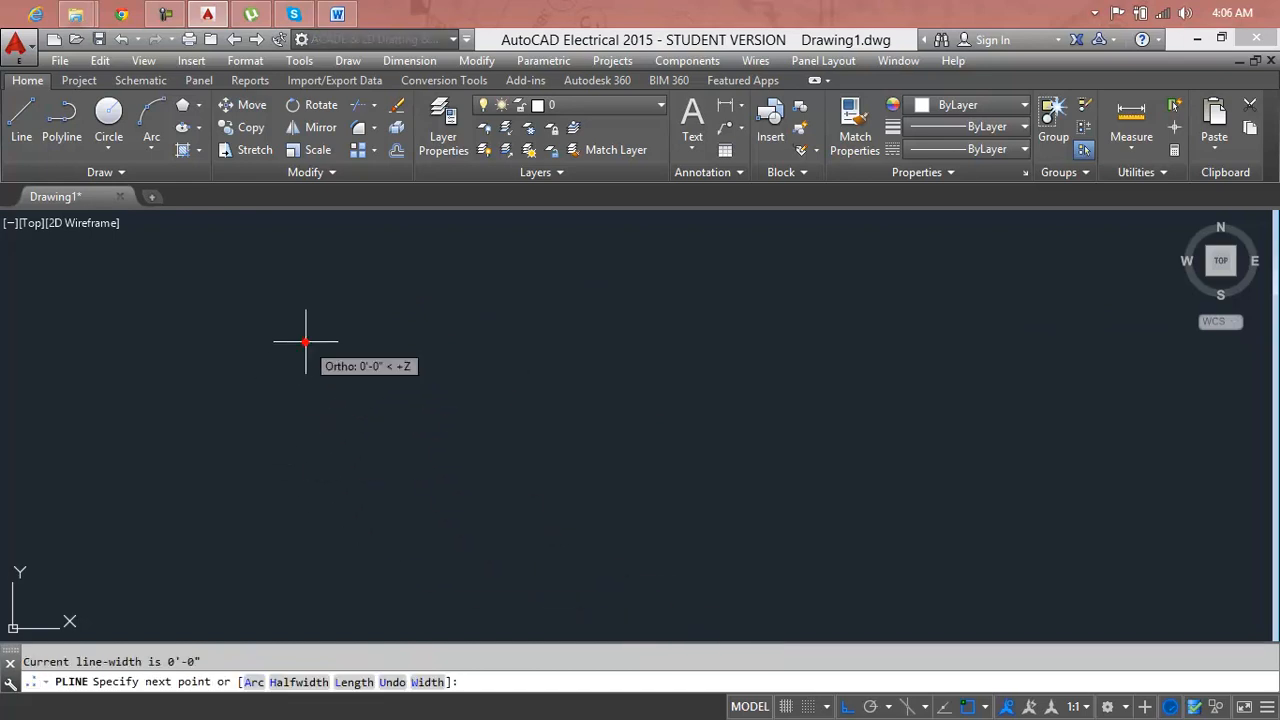
{"action": "left_click", "coordinate": [634, 341]}
{"action": "key", "text": "Return"}
{"action": "key", "text": "Return"}
{"action": "left_click", "coordinate": [660, 341]}
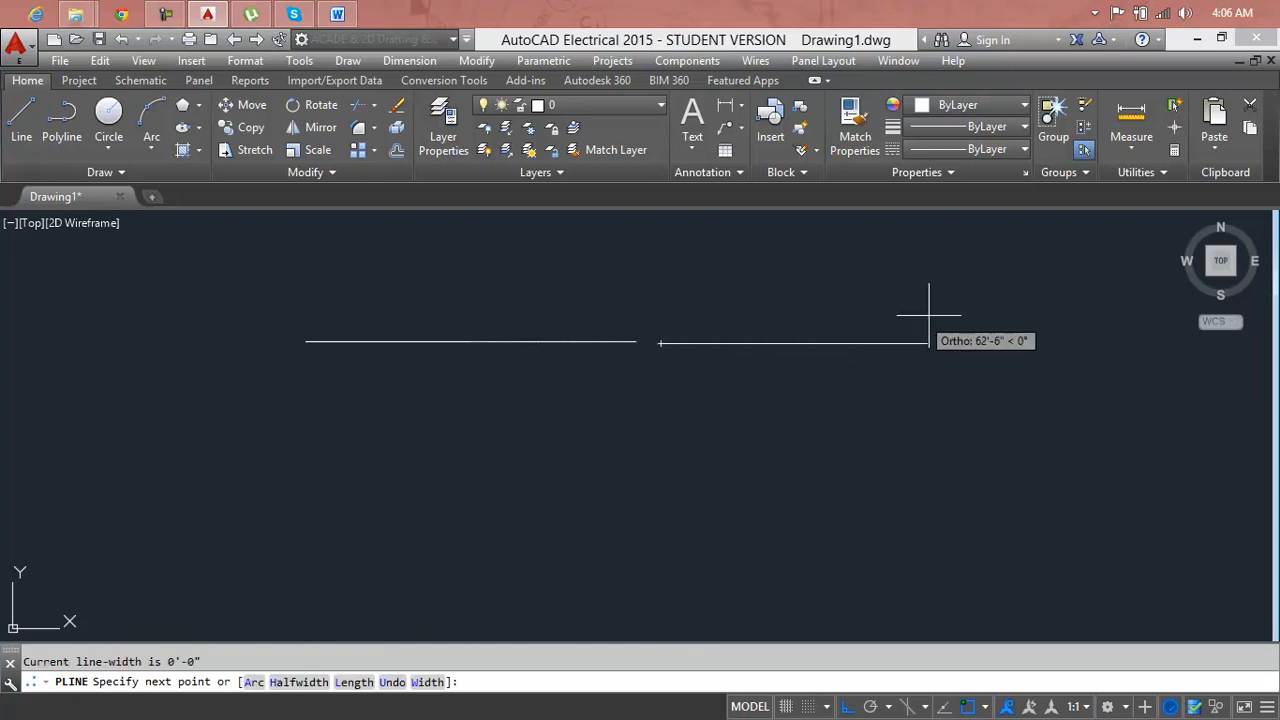
{"action": "left_click", "coordinate": [1067, 342]}
{"action": "key", "text": "Return"}
{"action": "key", "text": "Escape"}
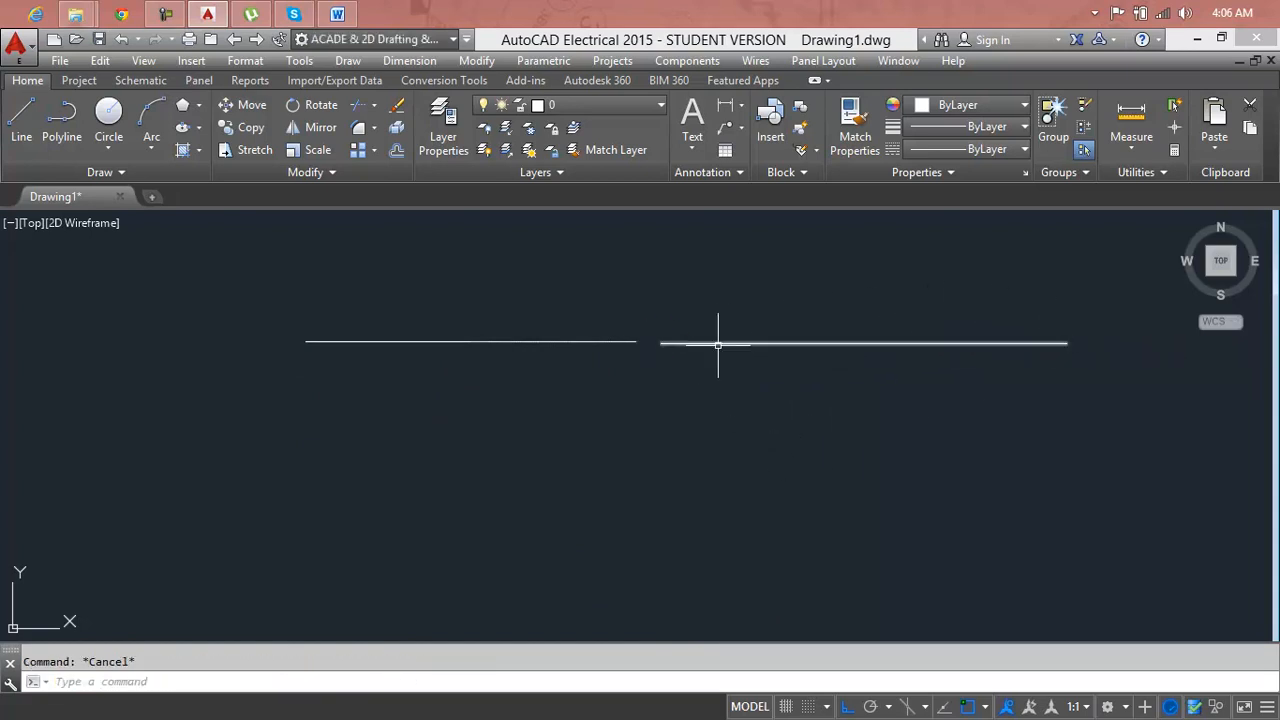
Erase the right-hand polyline.
{"action": "left_click", "coordinate": [713, 347]}
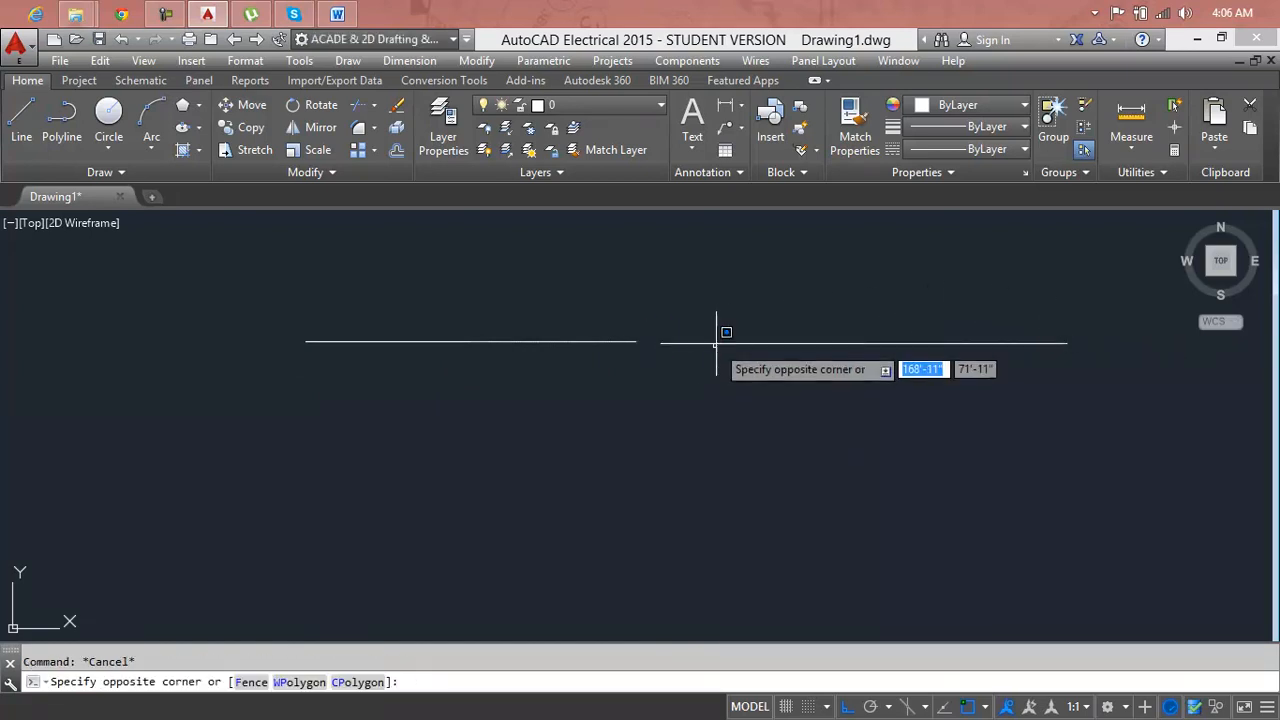
{"action": "left_click", "coordinate": [716, 343]}
{"action": "key", "text": "Delete"}
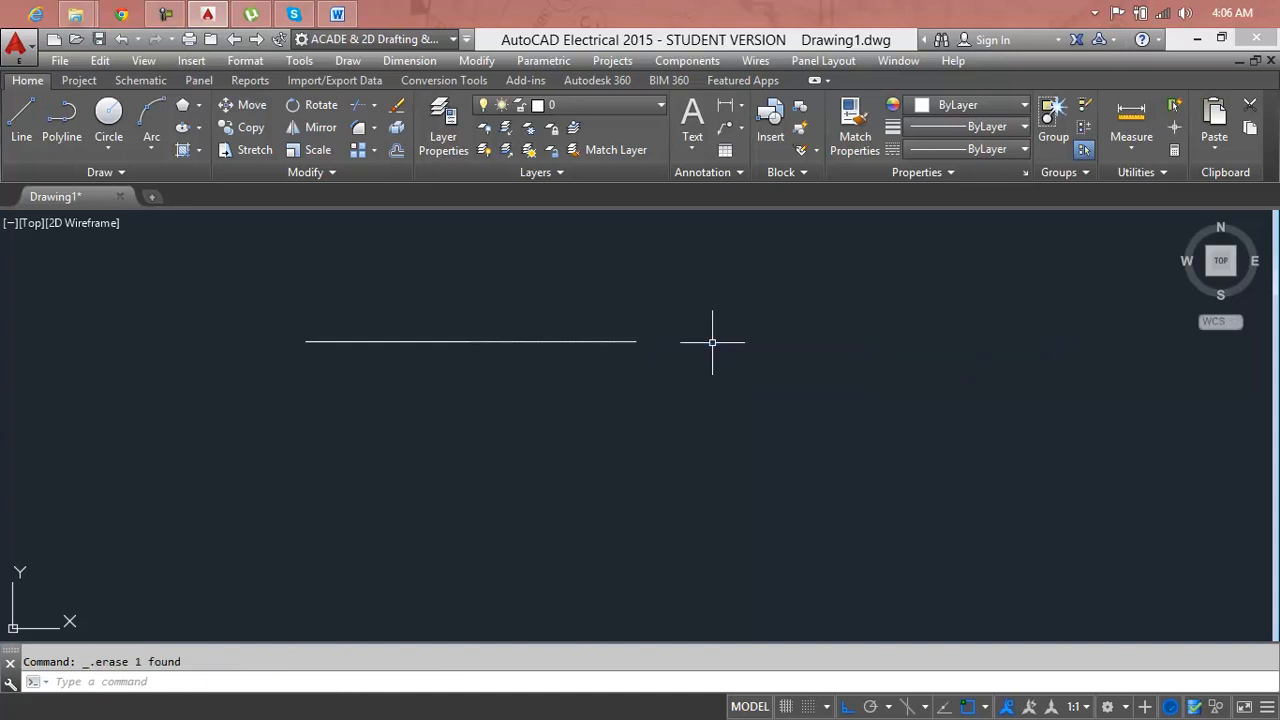
Draw a horizontal line level with the remaining polyline, starting a short gap beyond its right end.
{"action": "key", "text": "Return"}
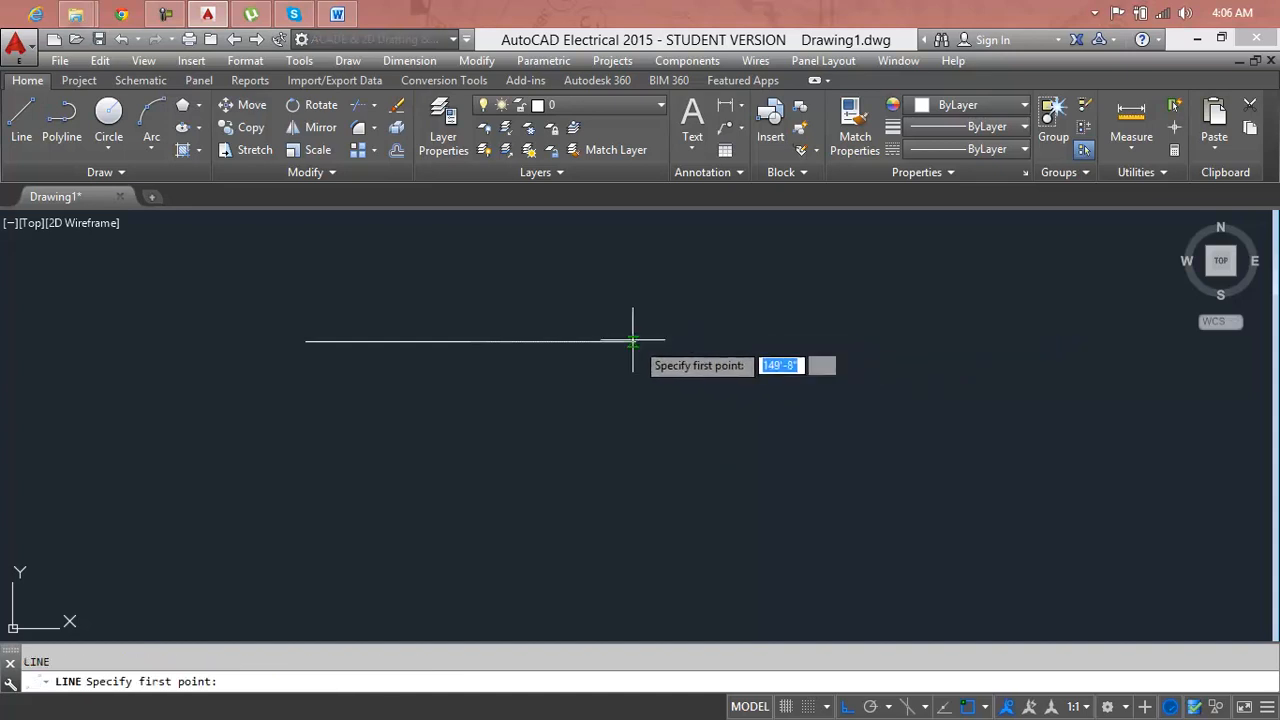
{"action": "left_click", "coordinate": [686, 341]}
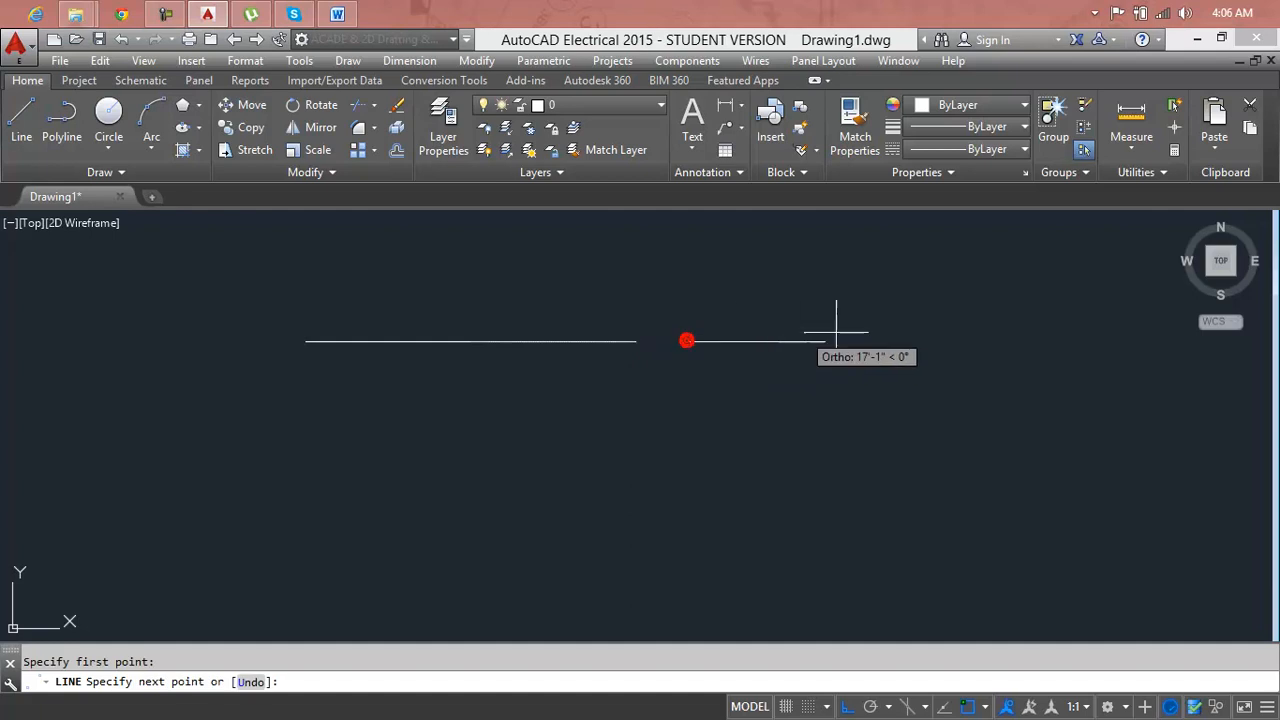
{"action": "left_click", "coordinate": [1003, 341]}
{"action": "key", "text": "Return"}
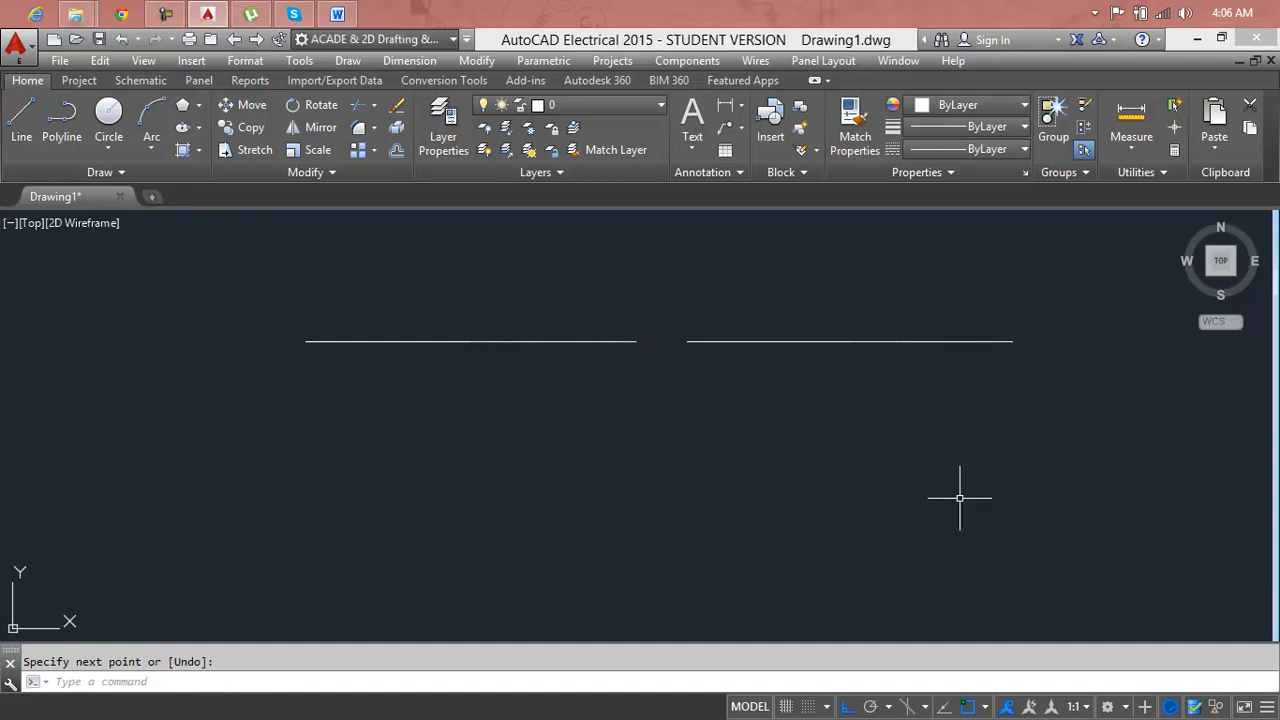
Erase the plain line beside the polyline.
{"action": "type", "text": "J"}
{"action": "key", "text": "Escape"}
{"action": "left_click", "coordinate": [922, 343]}
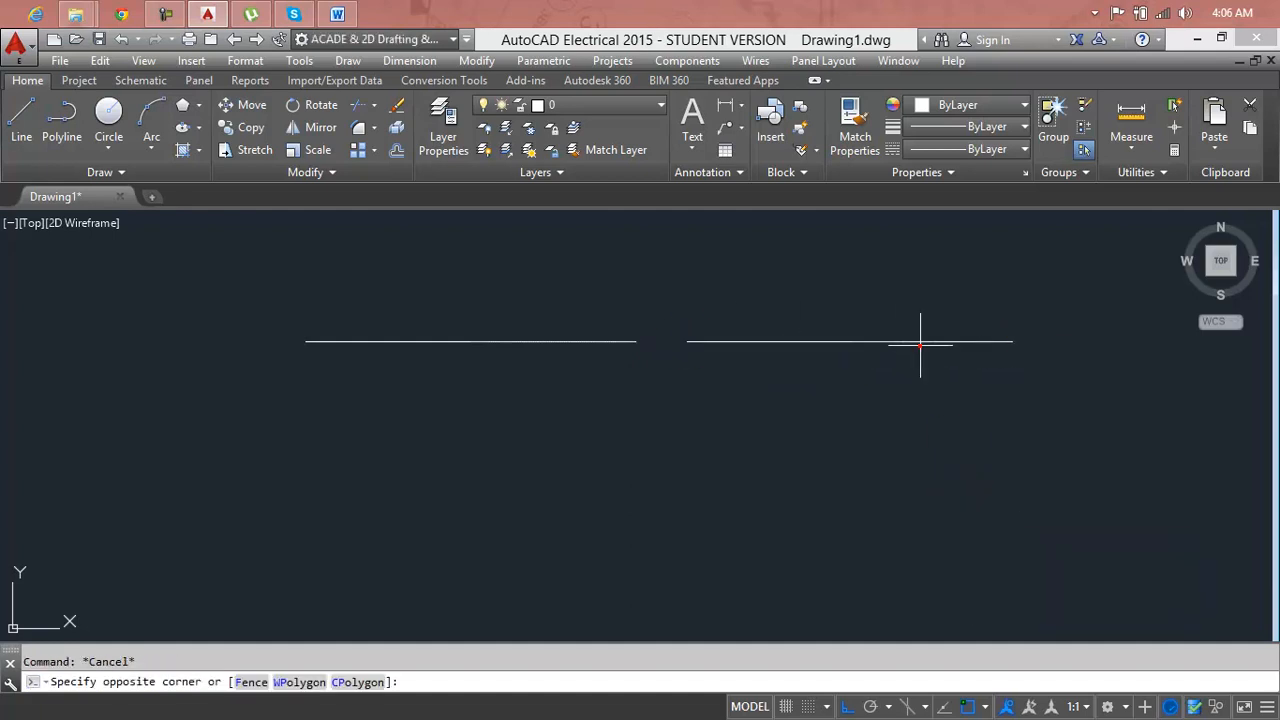
{"action": "left_click", "coordinate": [920, 341]}
{"action": "key", "text": "Delete"}
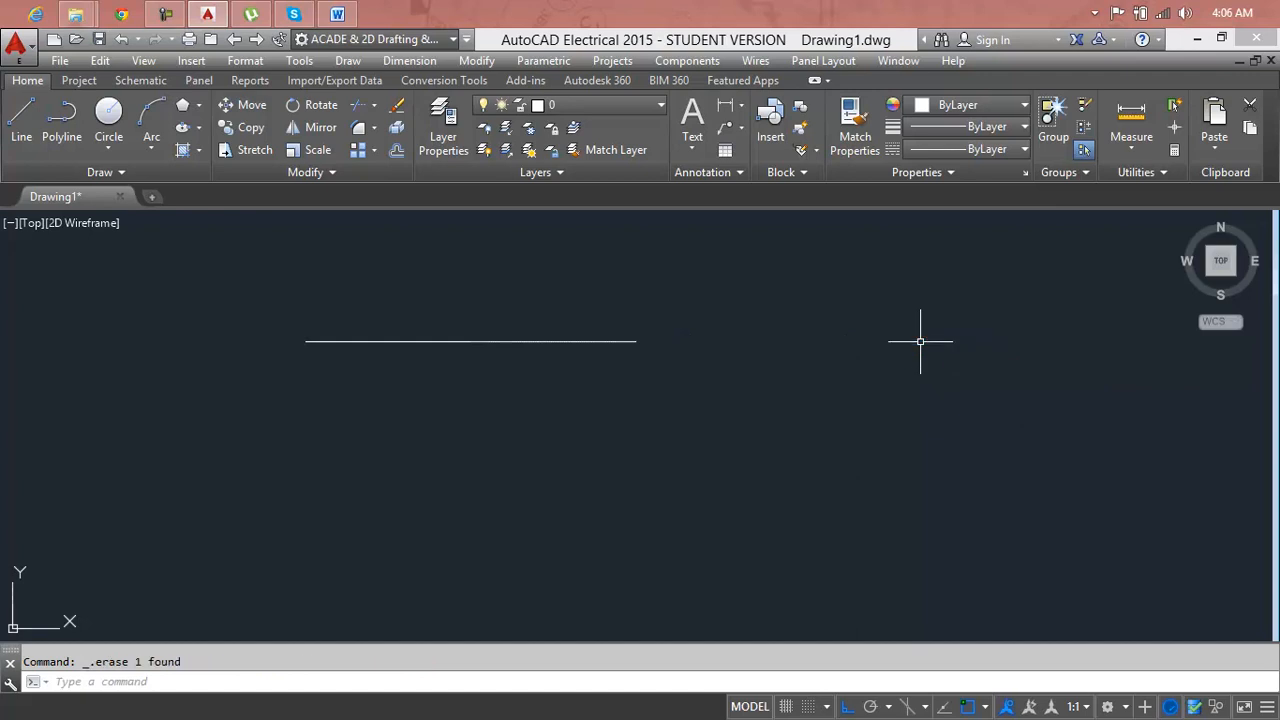
Draw a second horizontal polyline level with the first, starting a short gap beyond its right end.
{"action": "type", "text": "pl"}
{"action": "key", "text": "Return"}
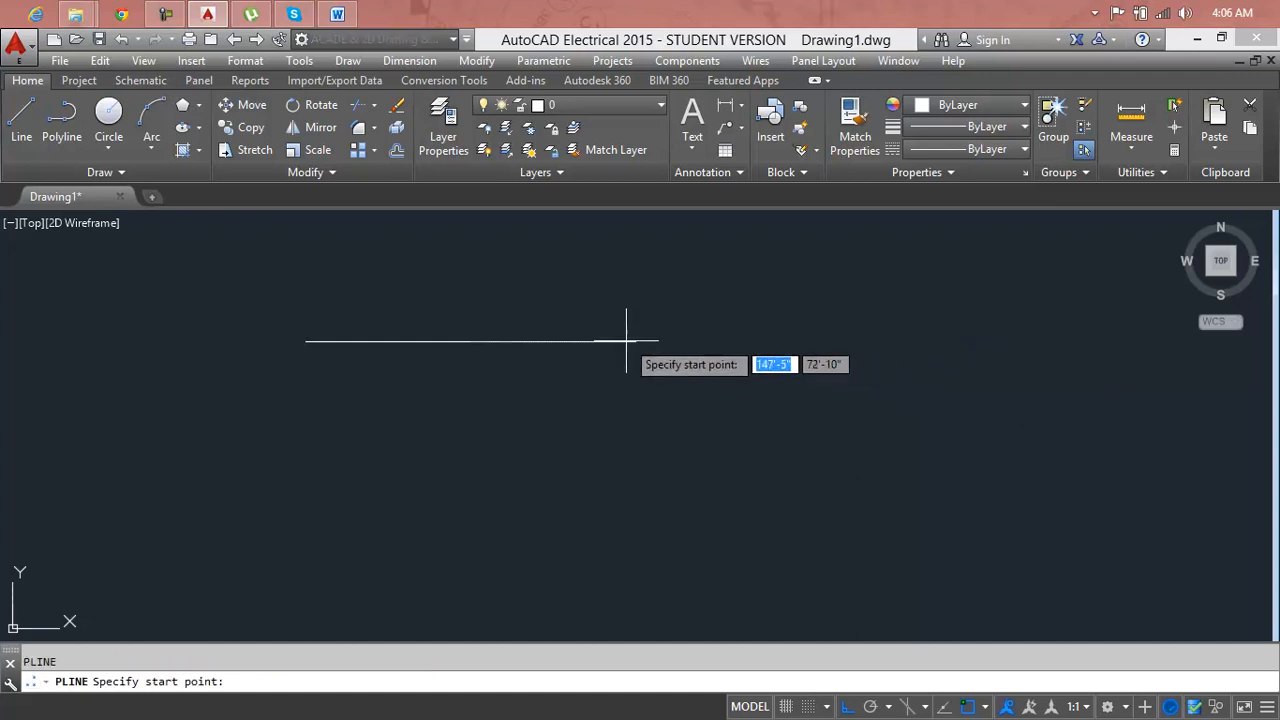
{"action": "left_click", "coordinate": [667, 341]}
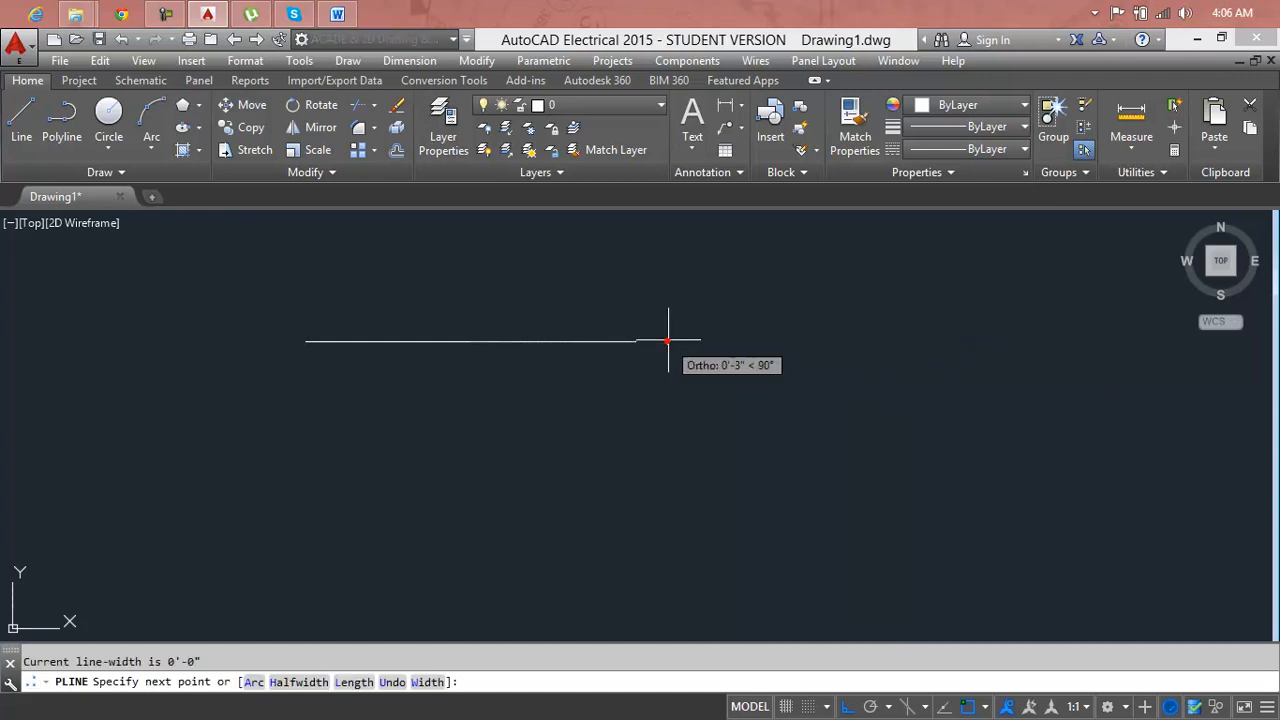
{"action": "left_click", "coordinate": [1026, 341]}
{"action": "key", "text": "Return"}
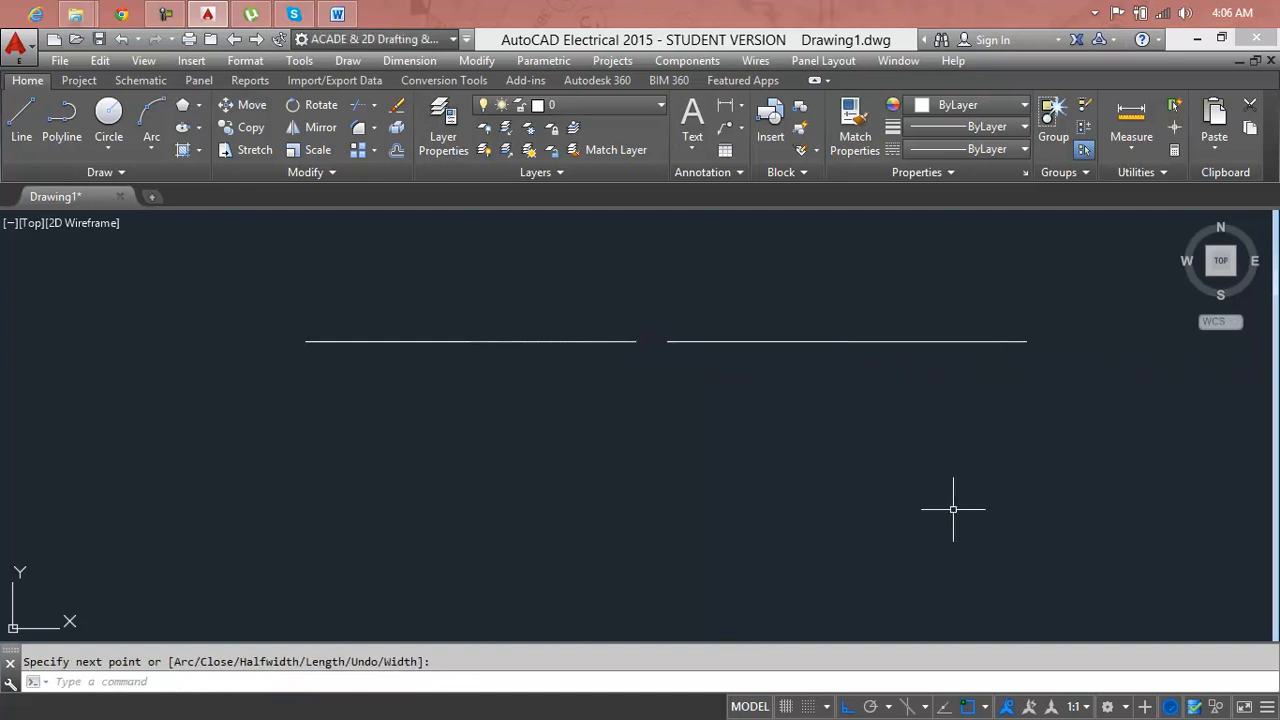
{"action": "key", "text": "Escape"}
Try to join the right-hand polyline to the left-hand one across the gap.
{"action": "type", "text": "j"}
{"action": "key", "text": "Return"}
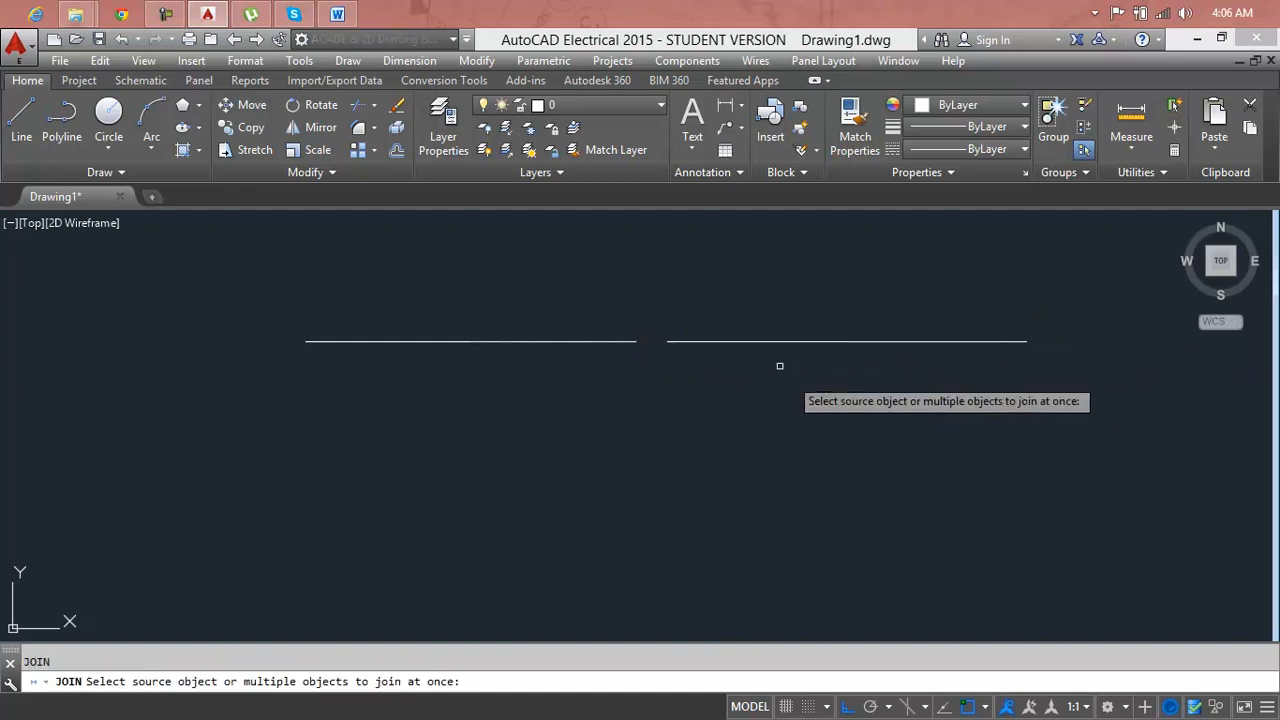
{"action": "left_click", "coordinate": [776, 342]}
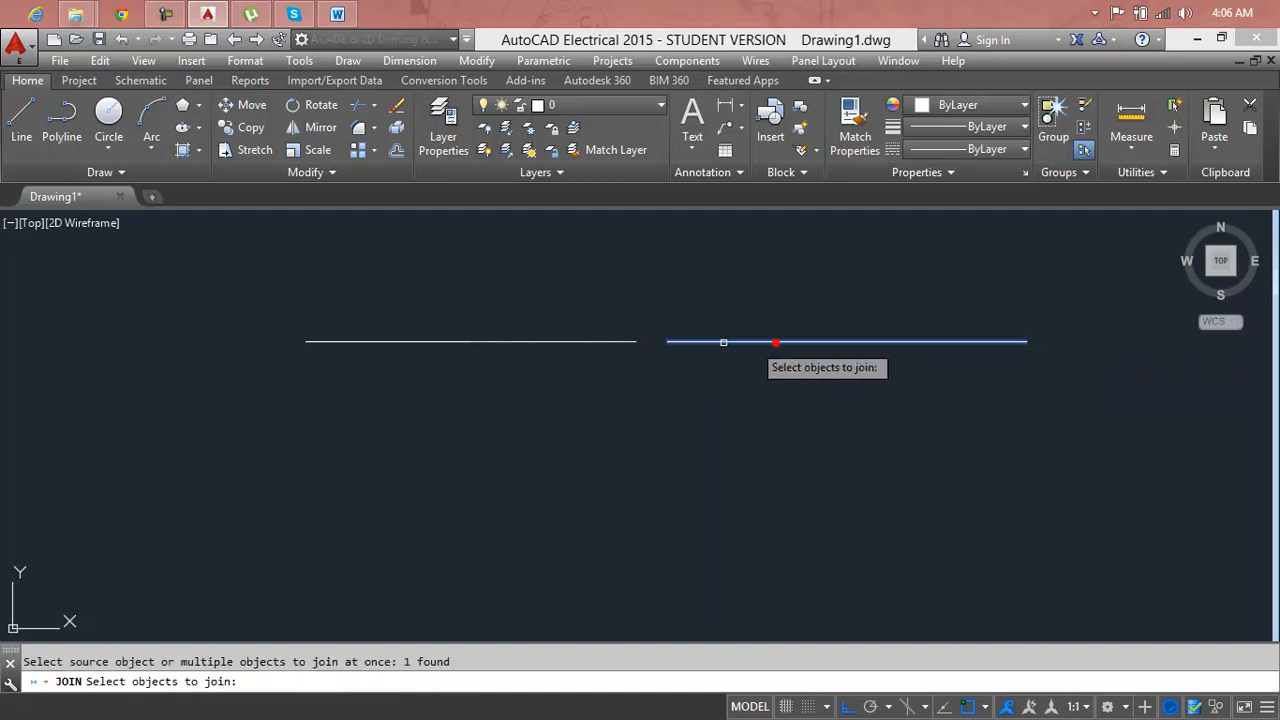
{"action": "left_click", "coordinate": [610, 341]}
{"action": "key", "text": "Return"}
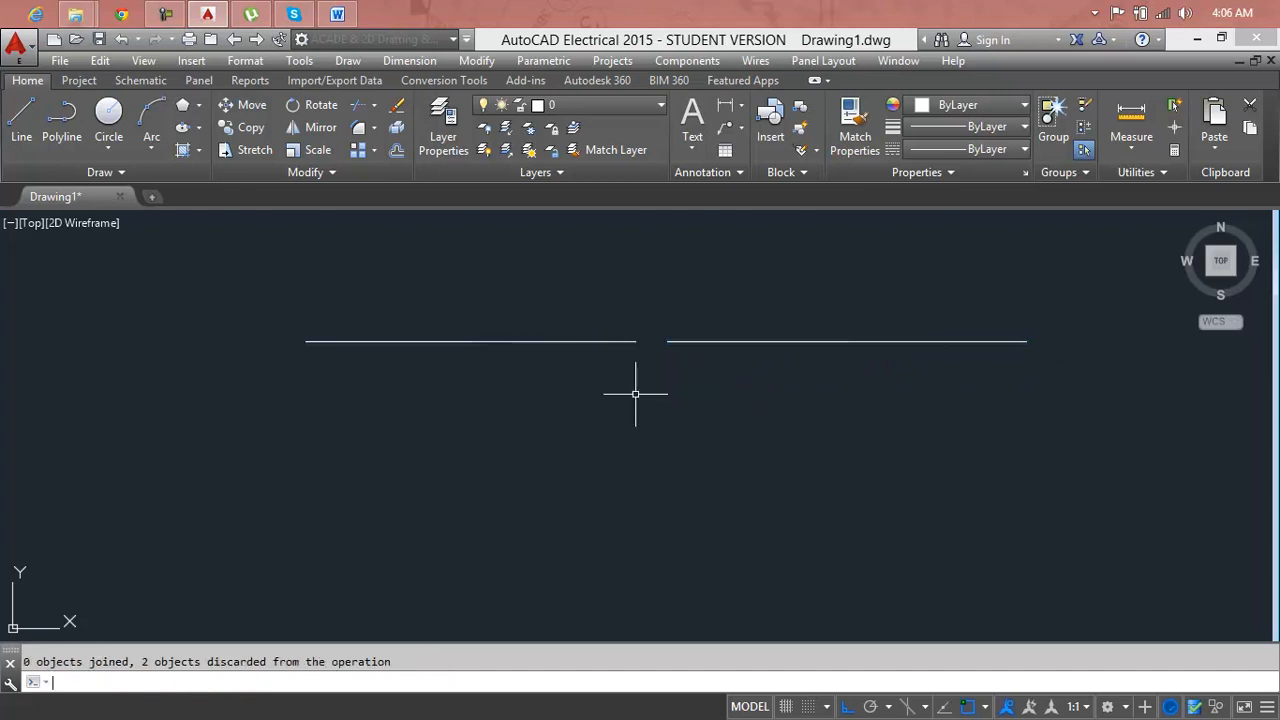
Erase both polylines with a crossing selection.
{"action": "left_click", "coordinate": [897, 250]}
{"action": "left_click", "coordinate": [525, 442]}
{"action": "key", "text": "Delete"}
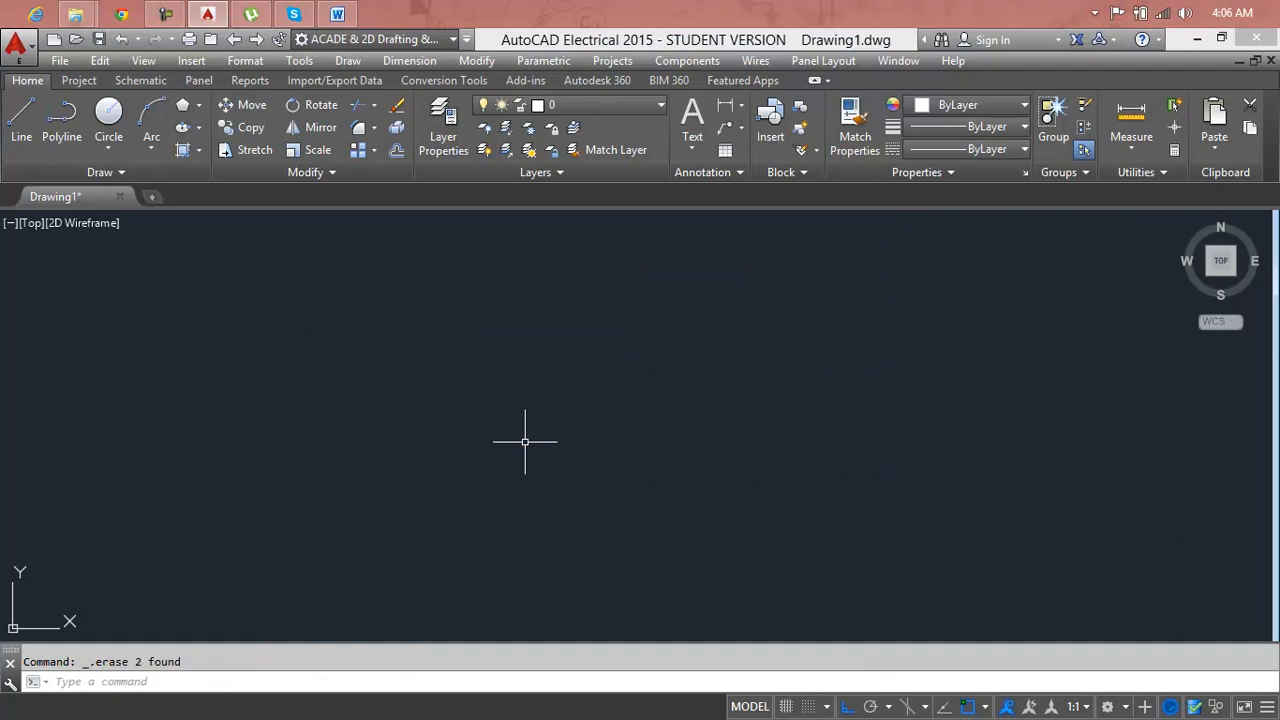
Draw two plain horizontal lines end to end with a very narrow gap, the right one about 69' long.
{"action": "type", "text": "l"}
{"action": "key", "text": "Return"}
{"action": "left_click", "coordinate": [330, 383]}
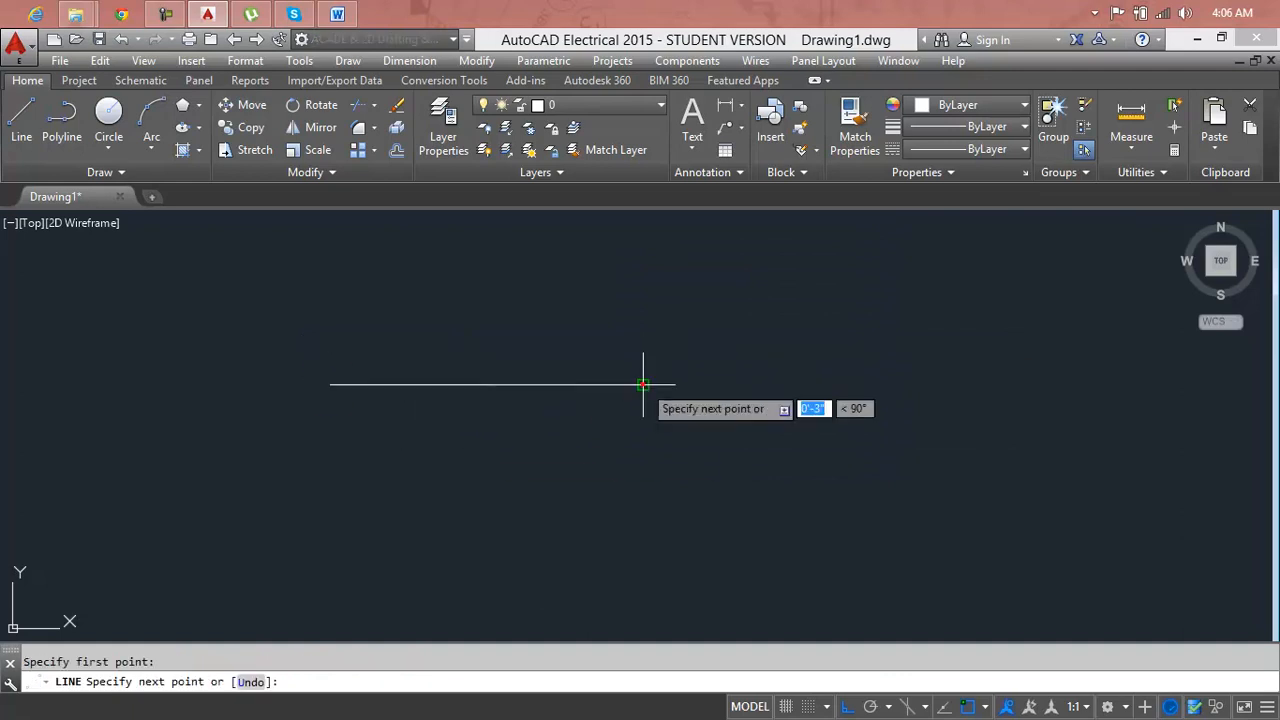
{"action": "left_click", "coordinate": [643, 383]}
{"action": "key", "text": "Return"}
{"action": "key", "text": "Return"}
{"action": "left_click", "coordinate": [651, 383]}
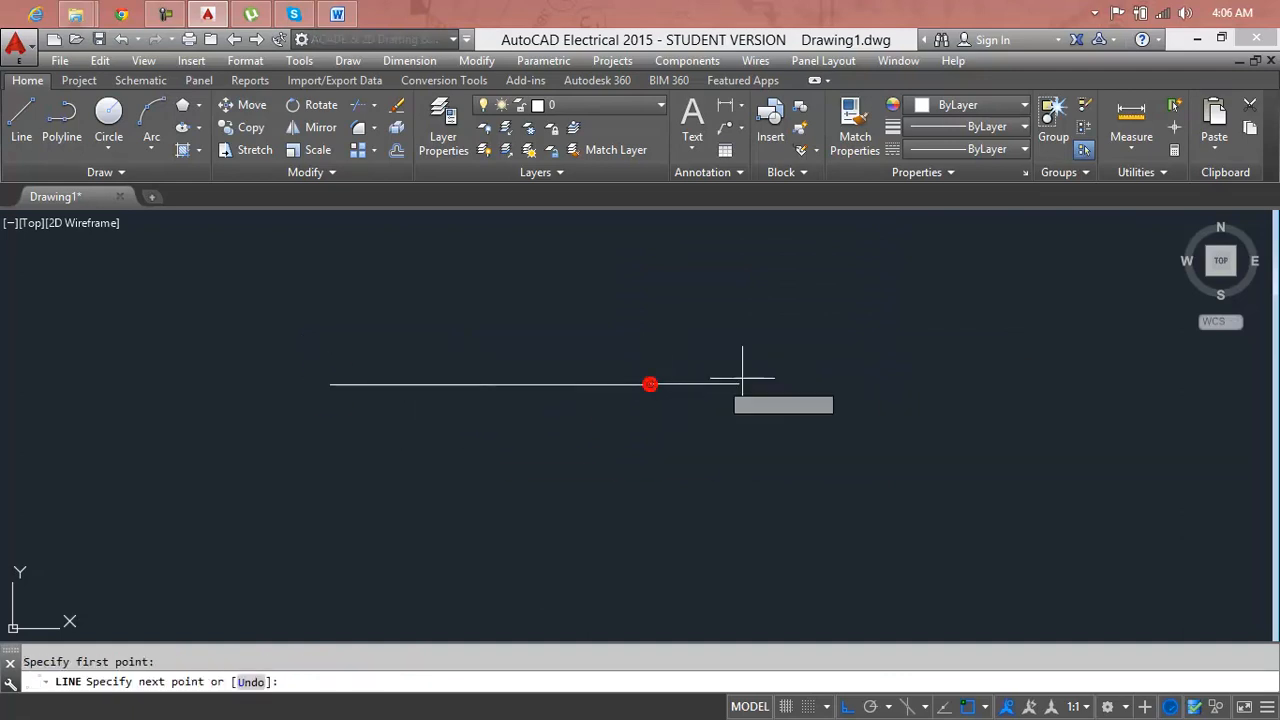
{"action": "left_click", "coordinate": [938, 367]}
{"action": "key", "text": "Return"}
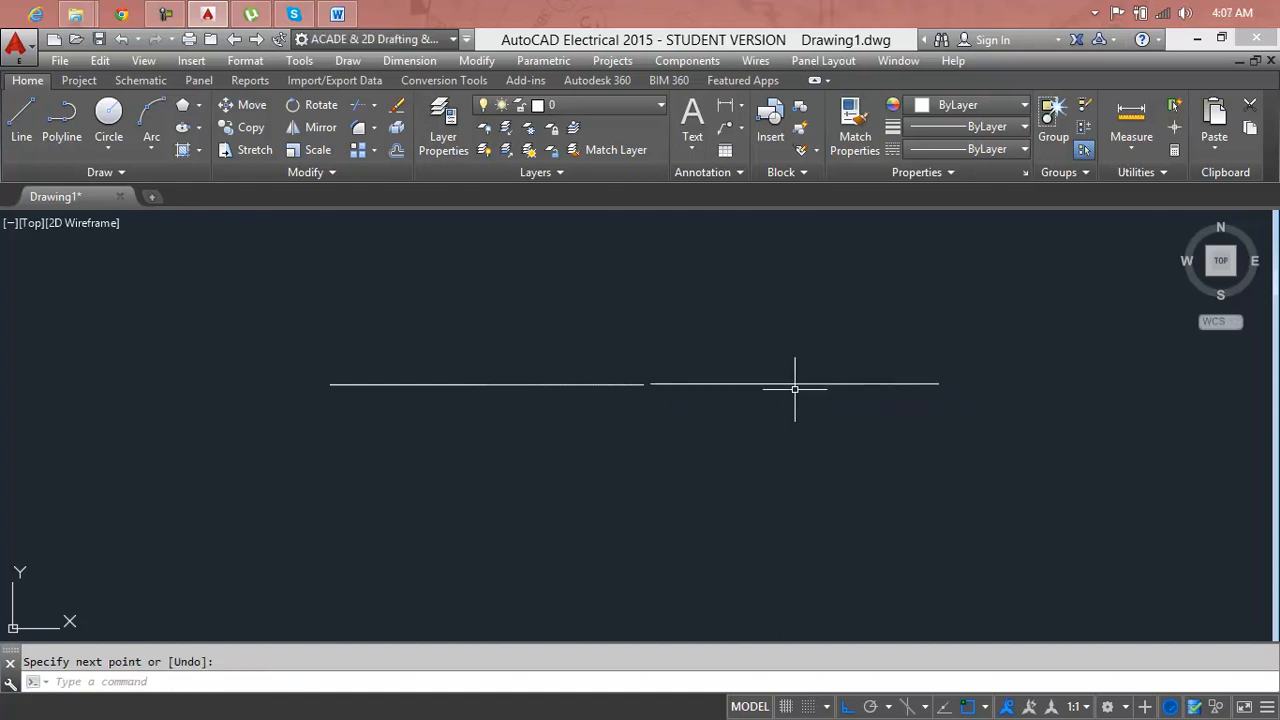
Stretch the inner endpoint of the right-hand line away from the left line to widen the gap.
{"action": "left_click", "coordinate": [794, 384]}
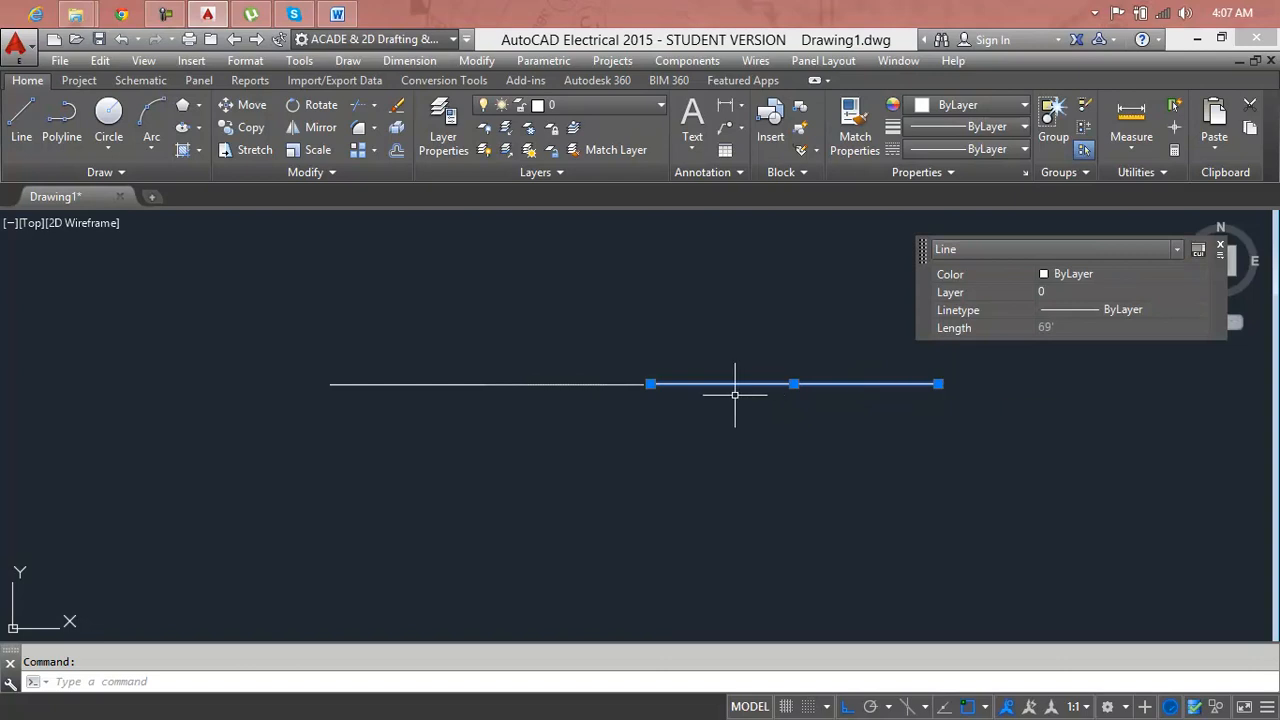
{"action": "left_click", "coordinate": [656, 388]}
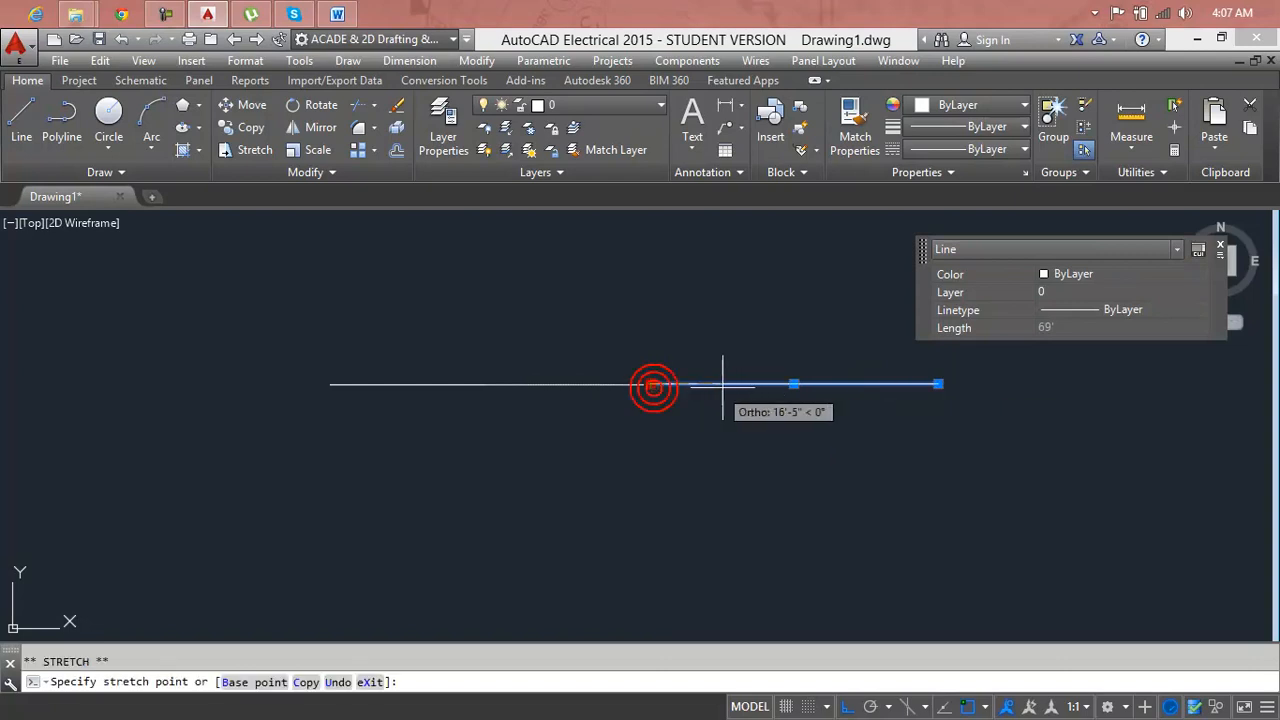
{"action": "key", "text": "Escape"}
{"action": "key", "text": "Escape"}
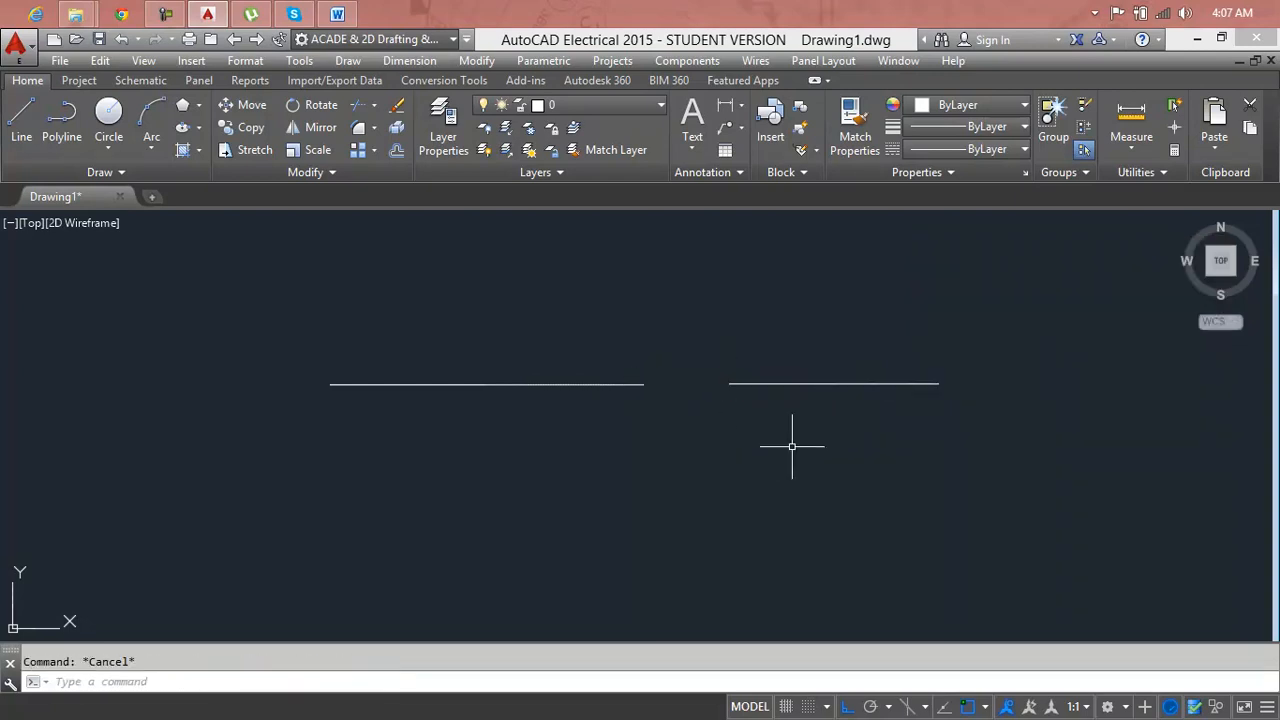
Try to join the shortened right-hand line to the left-hand line.
{"action": "type", "text": "j"}
{"action": "key", "text": "Return"}
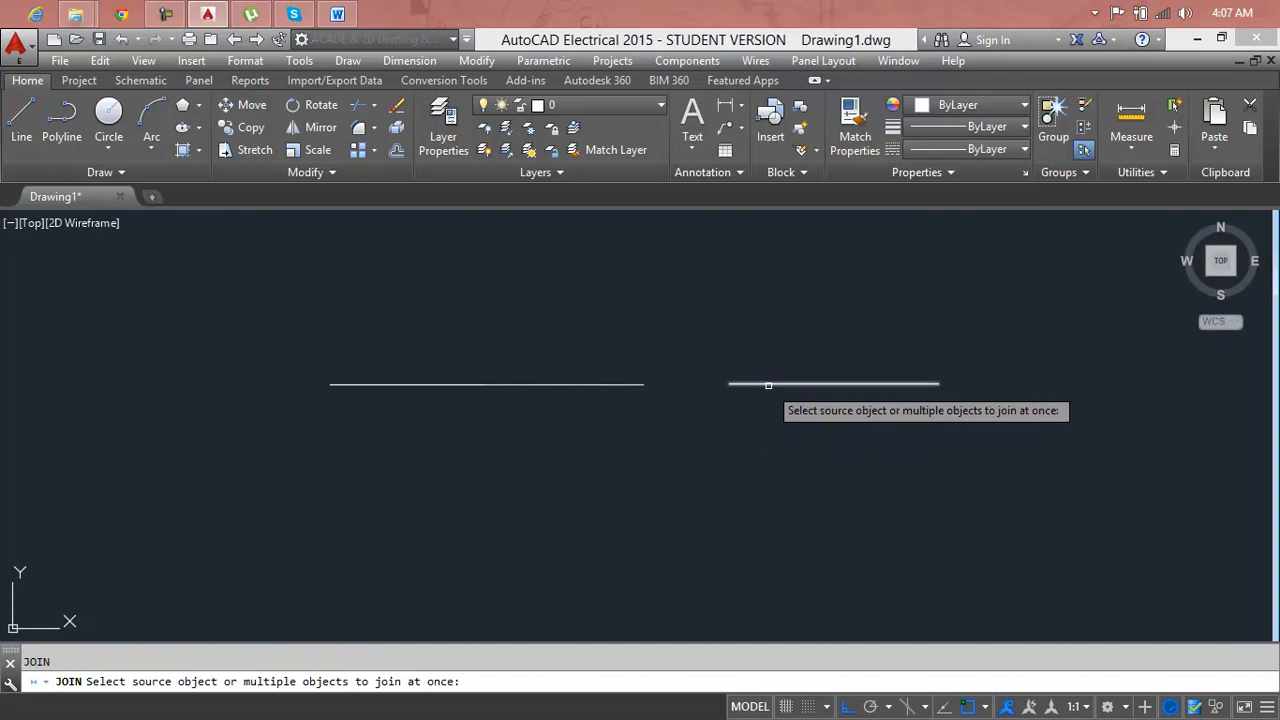
{"action": "left_click", "coordinate": [768, 385]}
{"action": "left_click", "coordinate": [641, 384]}
{"action": "key", "text": "Return"}
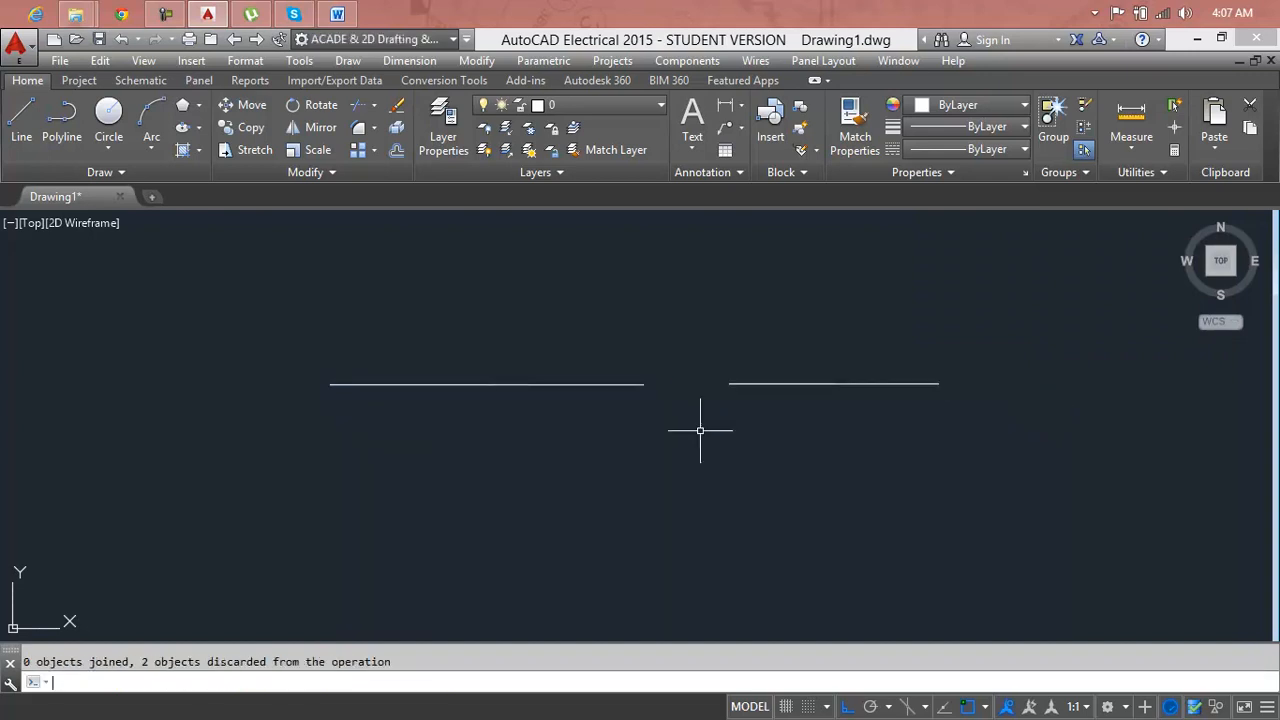
{"action": "key", "text": "Escape"}
Try the Join once more on the same two lines, selecting the right one first and the left one second.
{"action": "type", "text": "j"}
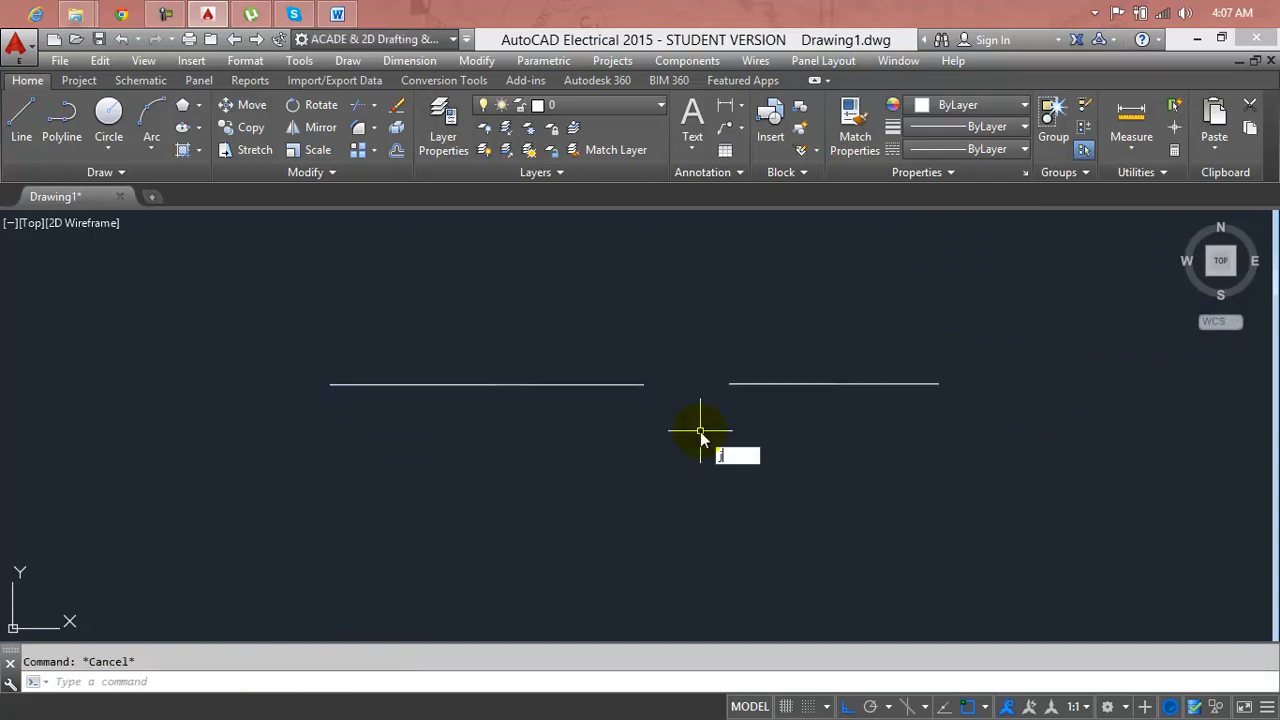
{"action": "key", "text": "Return"}
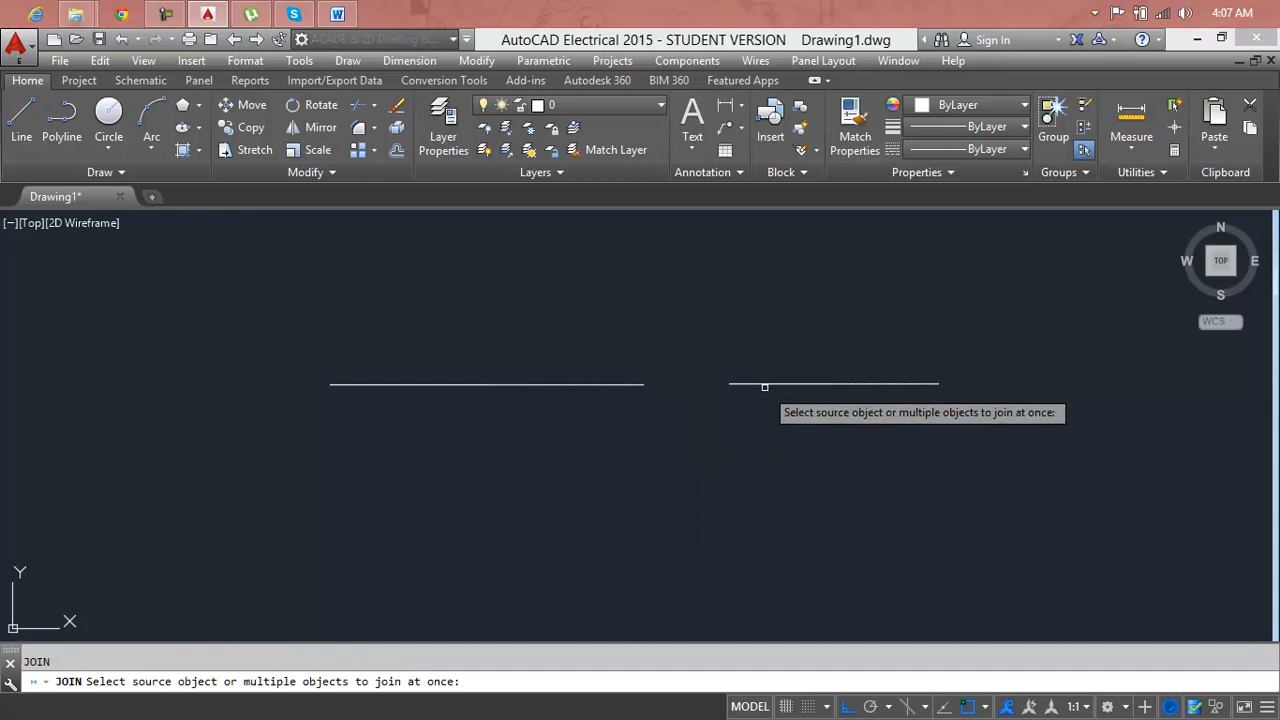
{"action": "left_click", "coordinate": [764, 384]}
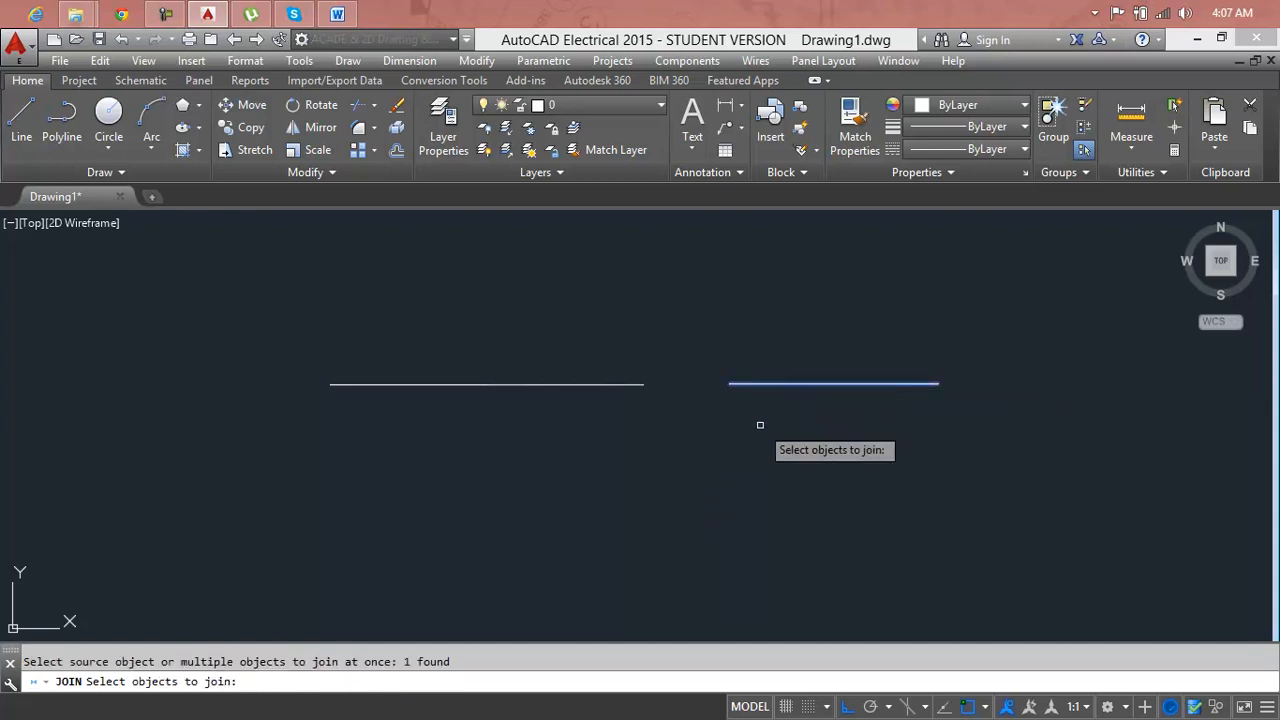
{"action": "left_click", "coordinate": [640, 385]}
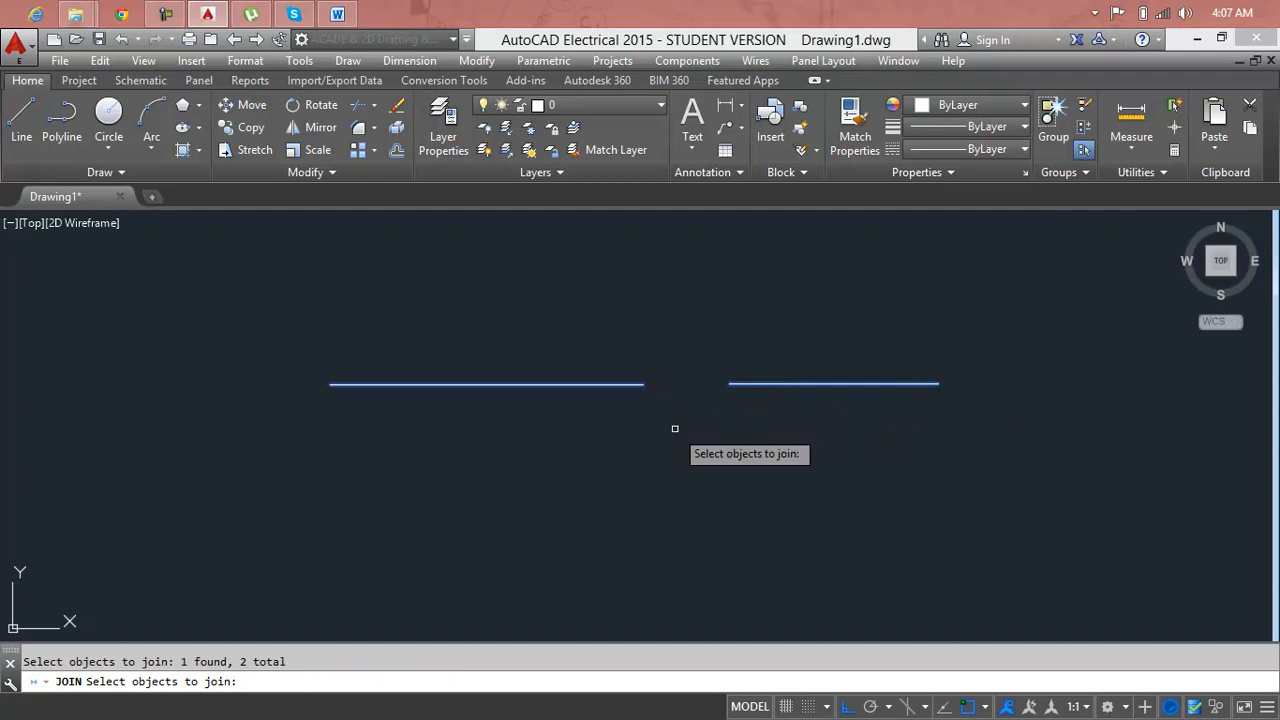
{"action": "key", "text": "Return"}
Erase both plain lines with a crossing selection.
{"action": "left_click", "coordinate": [1020, 351]}
{"action": "left_click", "coordinate": [455, 427]}
{"action": "key", "text": "Delete"}
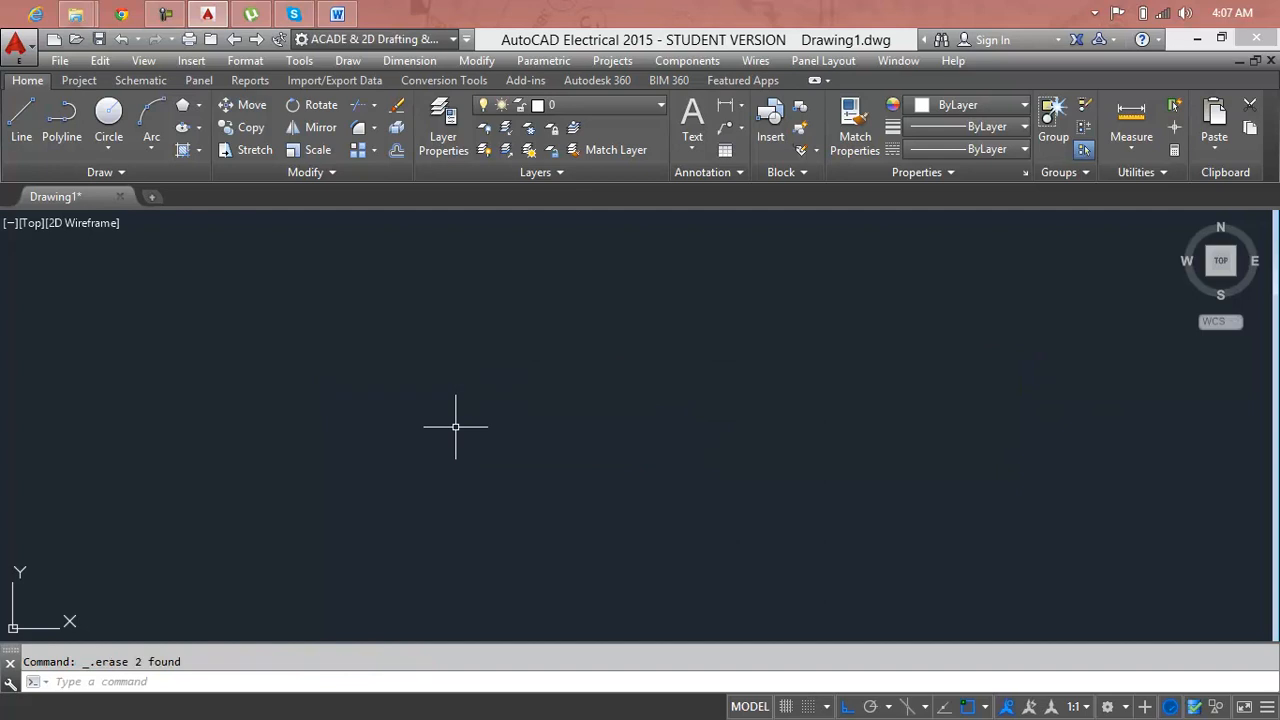
Draw two exactly collinear horizontal lines one after the other, leaving a short gap between them.
{"action": "type", "text": "l"}
{"action": "key", "text": "Return"}
{"action": "left_click", "coordinate": [291, 378]}
{"action": "left_click", "coordinate": [531, 378]}
{"action": "key", "text": "Return"}
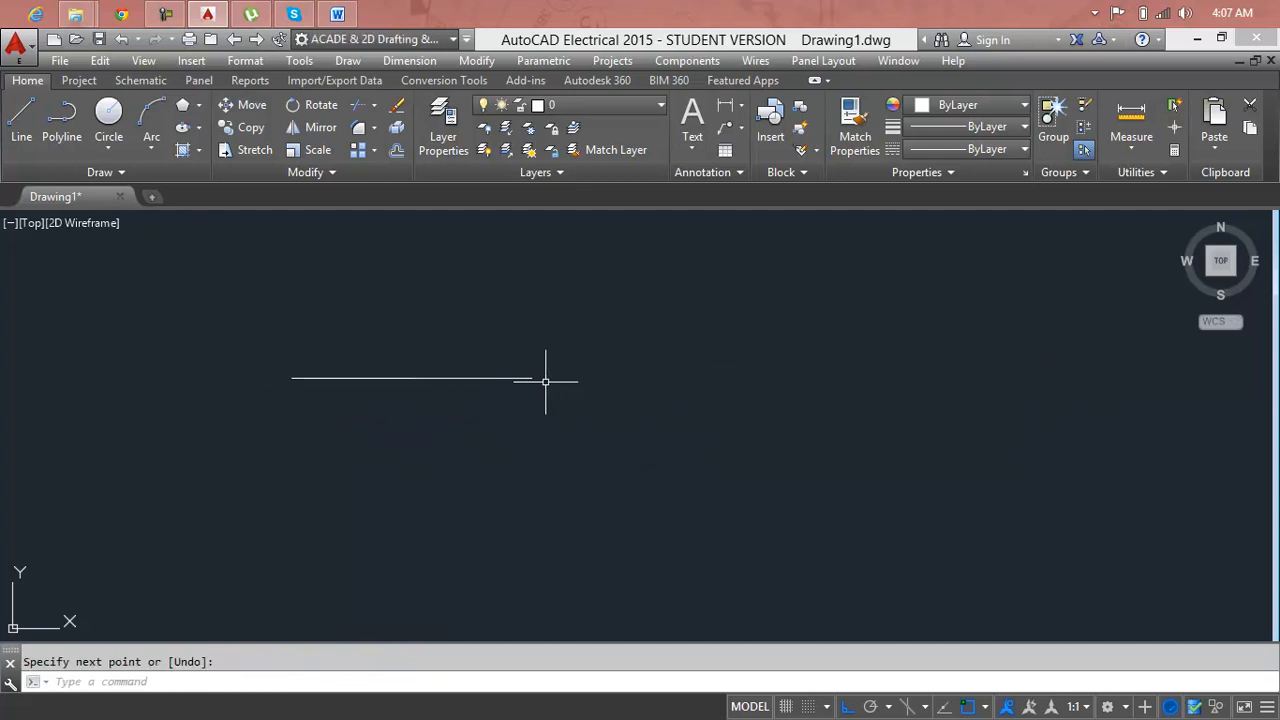
{"action": "key", "text": "Return"}
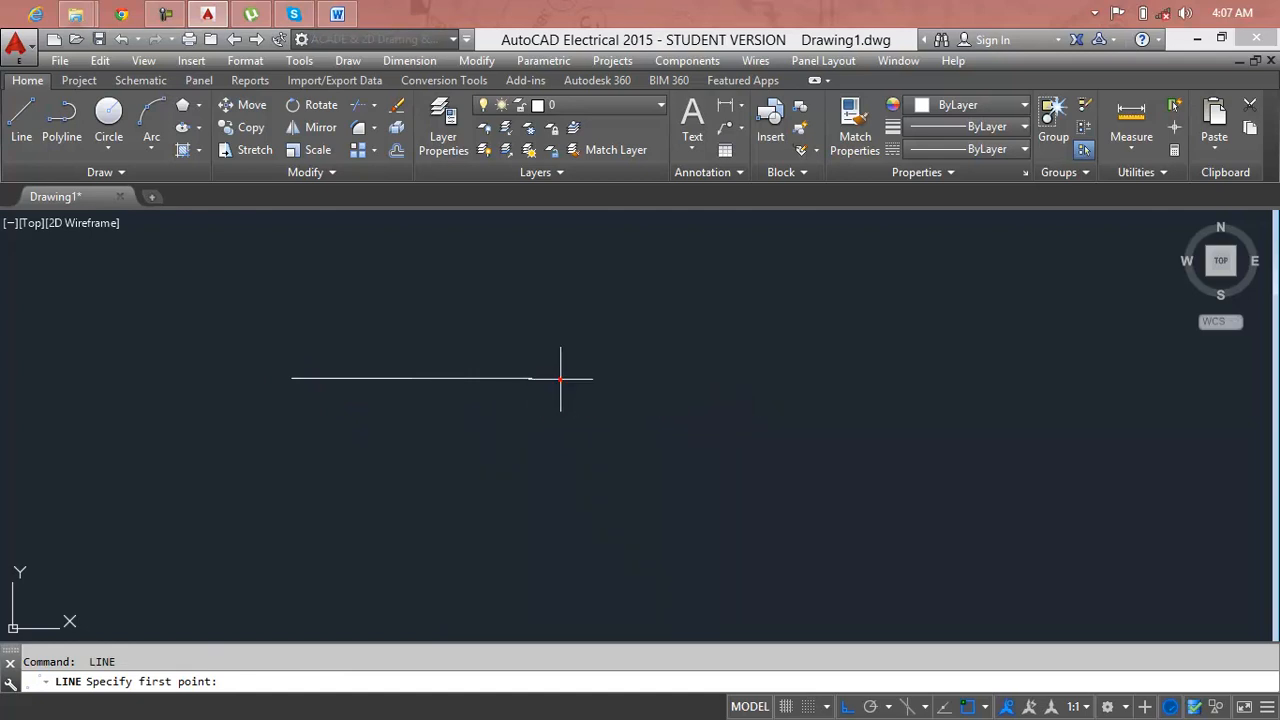
{"action": "left_click", "coordinate": [560, 378]}
{"action": "left_click", "coordinate": [869, 369]}
{"action": "key", "text": "Return"}
Join the two collinear lines into one, picking both with a crossing selection over the gap.
{"action": "scroll", "coordinate": [563, 346], "scroll_direction": "up", "scroll_amount": 4}
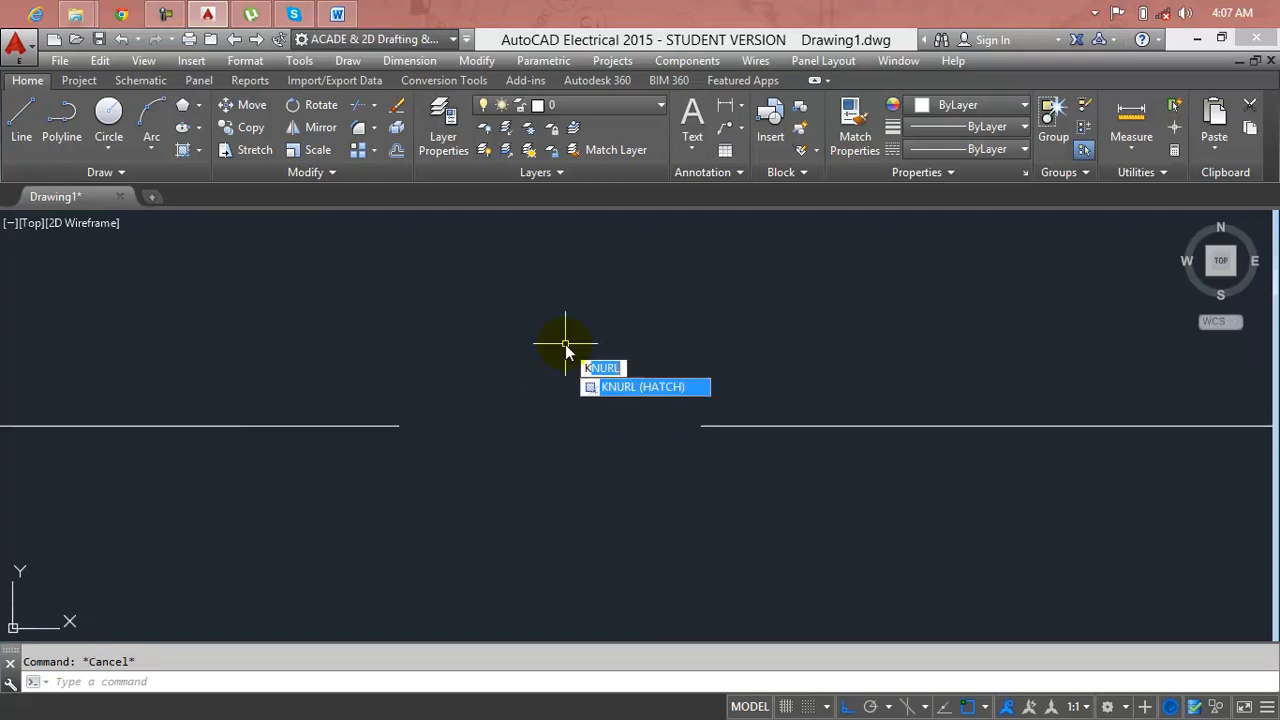
{"action": "key", "text": "Escape"}
{"action": "key", "text": "Return"}
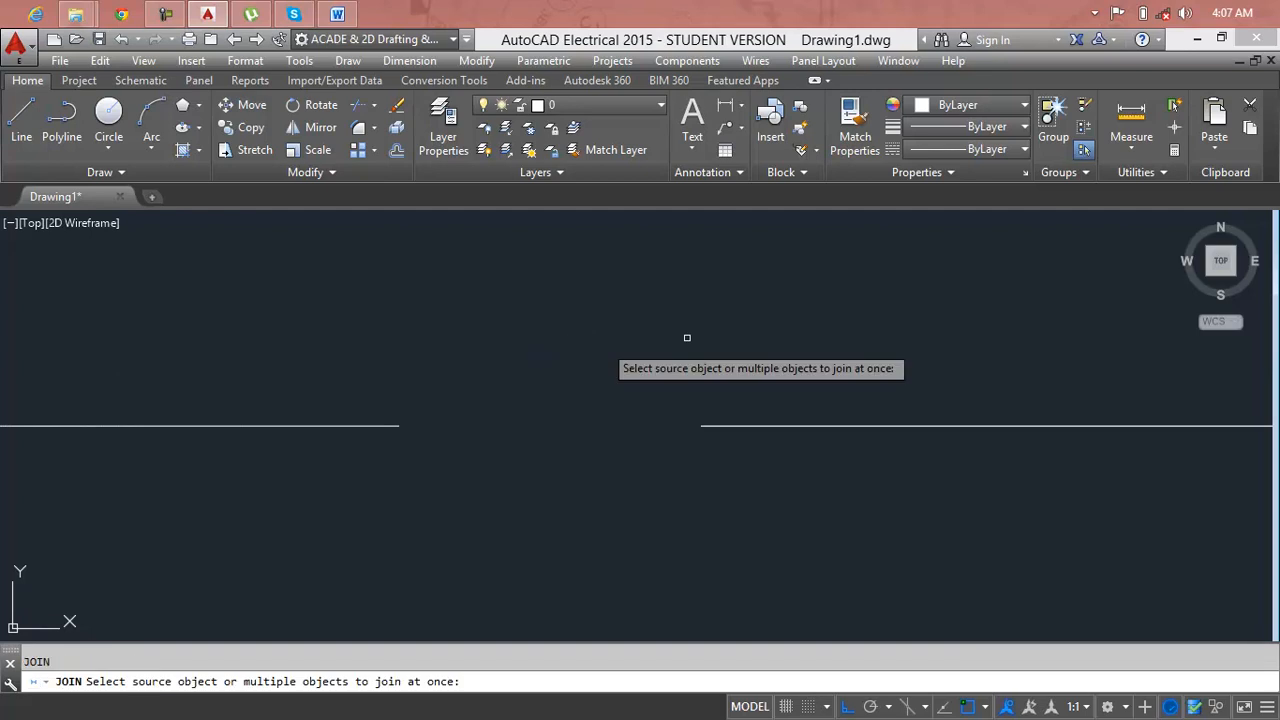
{"action": "left_click", "coordinate": [850, 320]}
{"action": "left_click", "coordinate": [200, 472]}
{"action": "key", "text": "Return"}
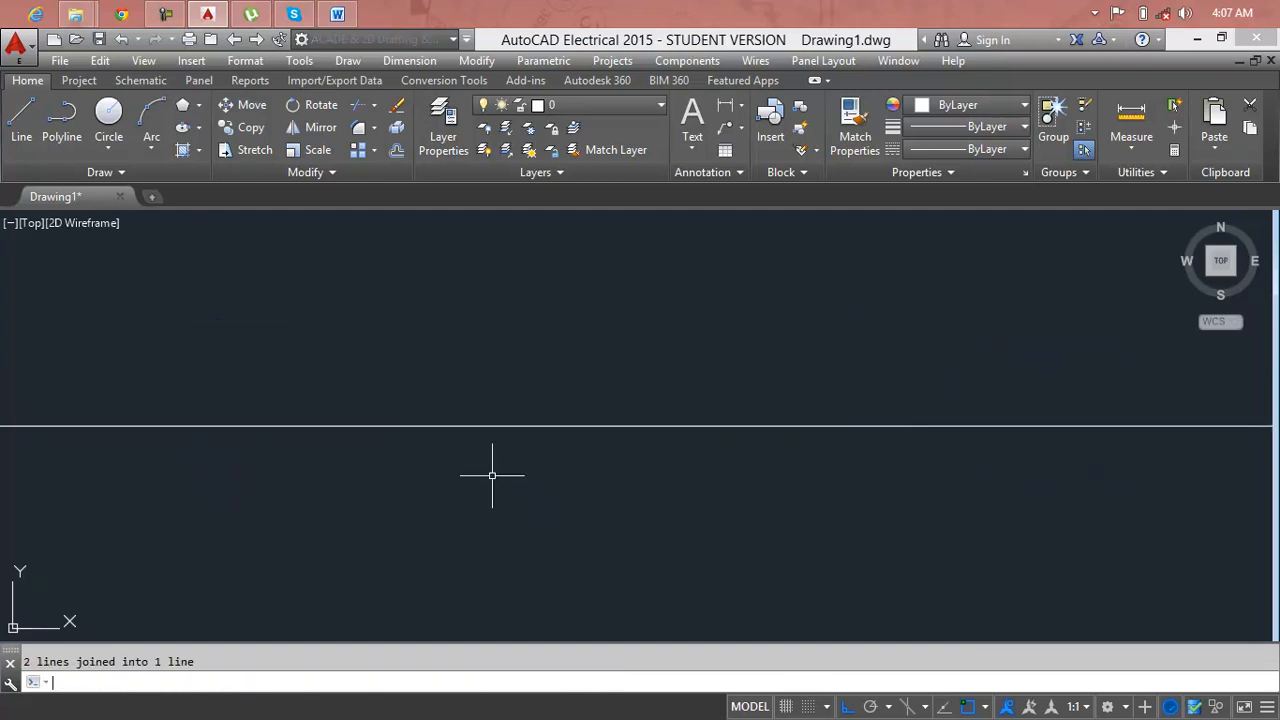
Erase the joined horizontal line using a crossing selection.
{"action": "scroll", "coordinate": [492, 476], "scroll_direction": "down", "scroll_amount": 3}
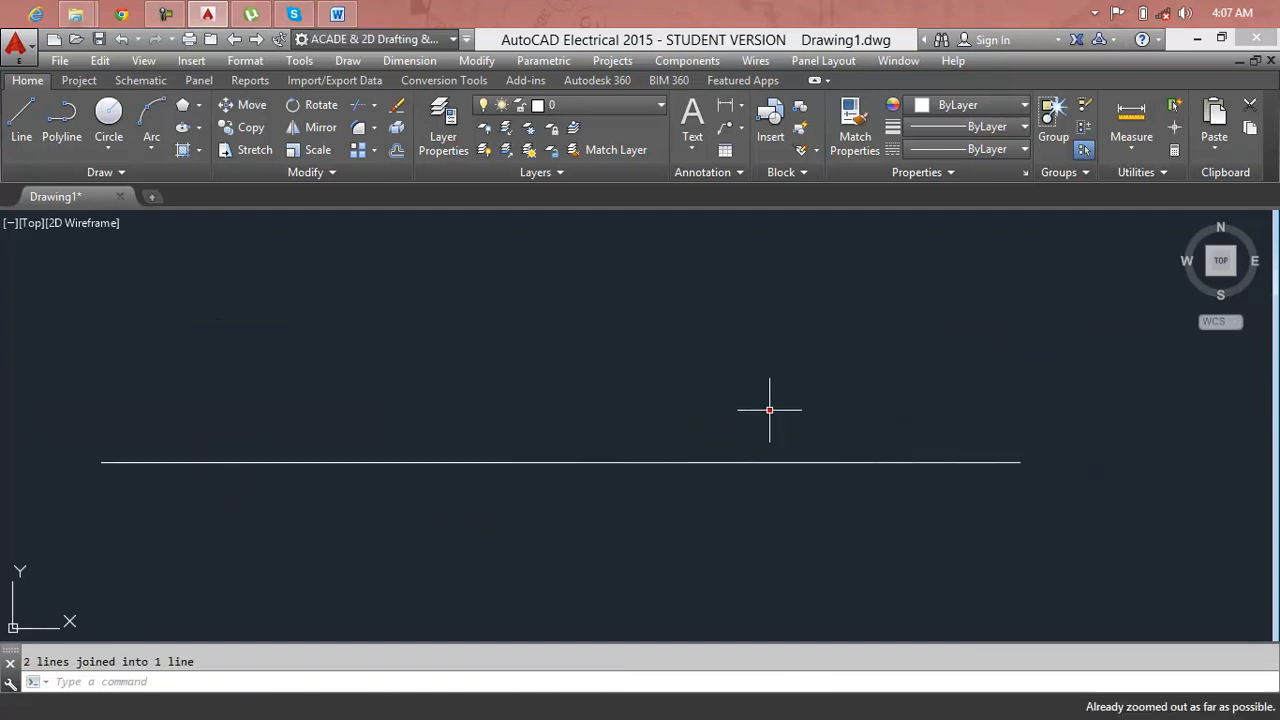
{"action": "left_click", "coordinate": [768, 410]}
{"action": "left_click", "coordinate": [735, 458]}
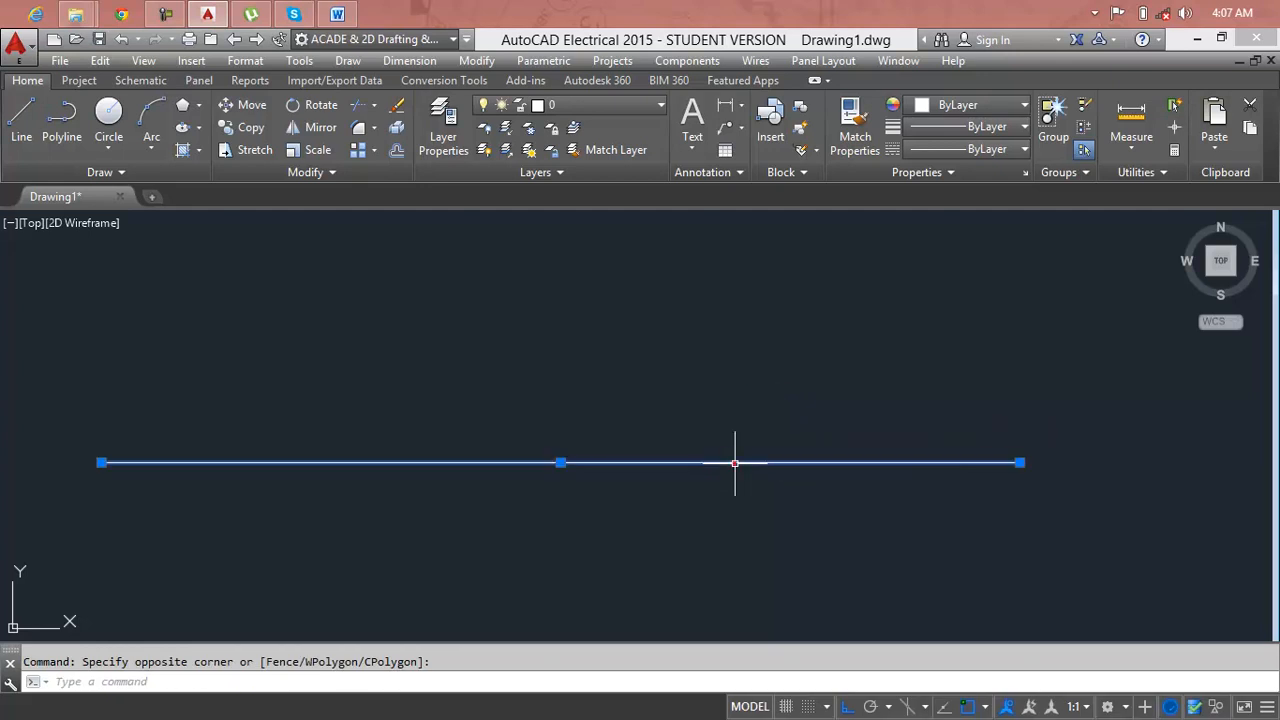
{"action": "key", "text": "Delete"}
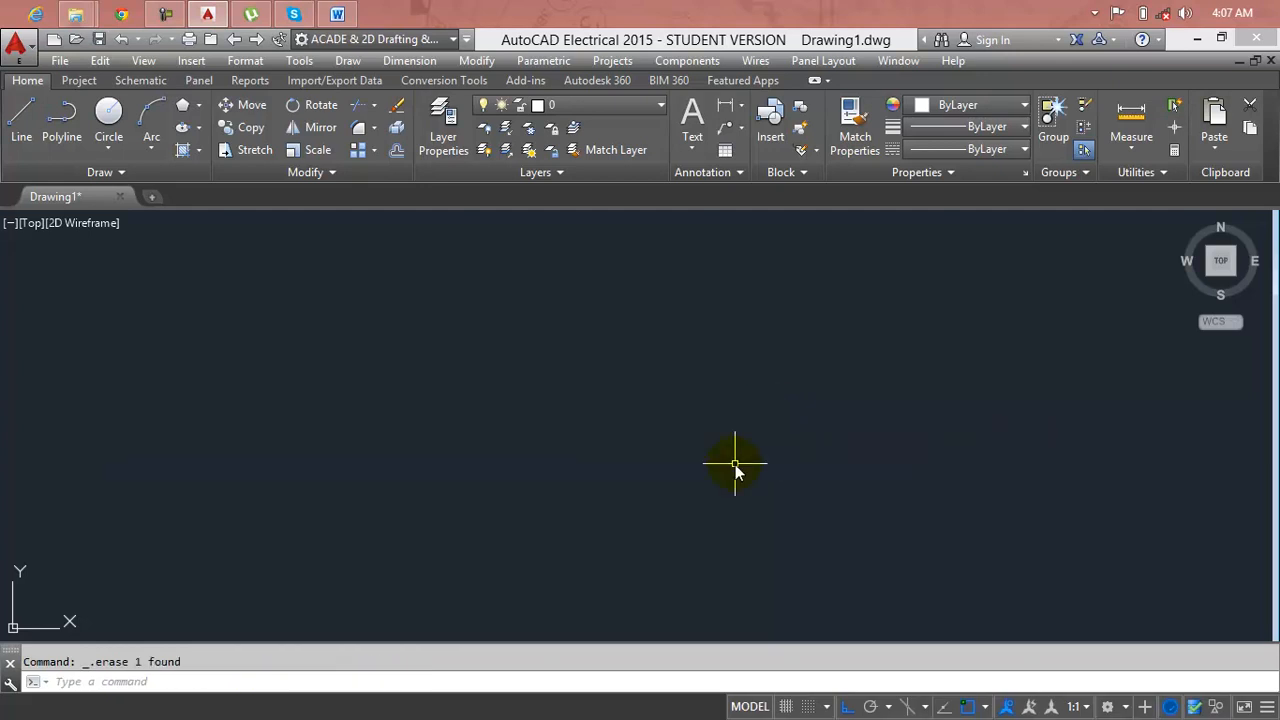
Draw a wide rectangle in the middle of the empty drawing area by picking two opposite corners.
{"action": "type", "text": "REC"}
{"action": "key", "text": "BackSpace"}
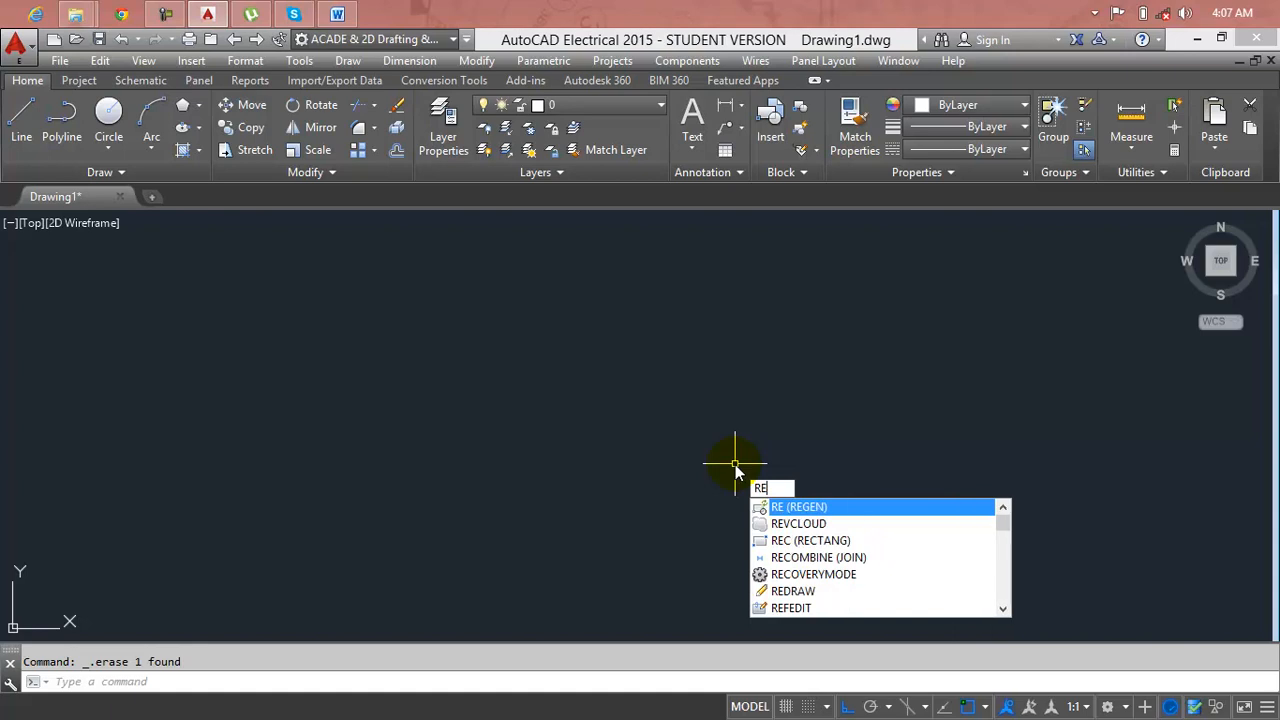
{"action": "type", "text": "C"}
{"action": "key", "text": "Return"}
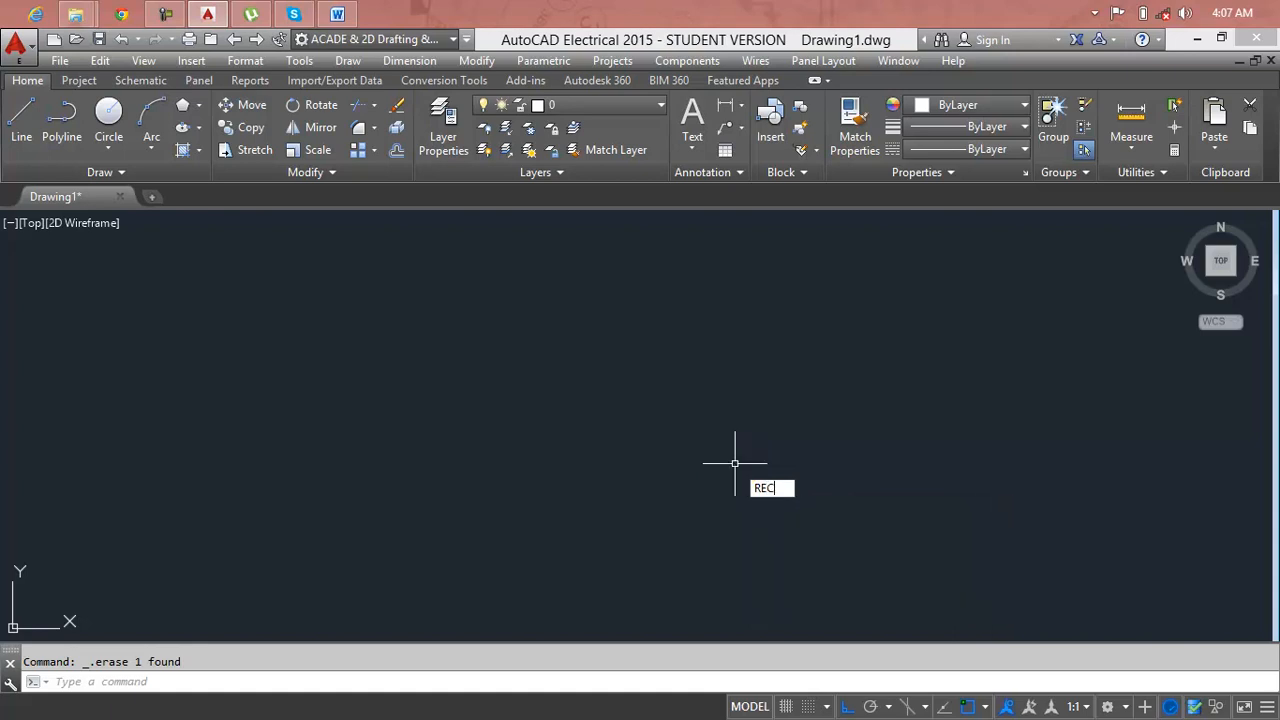
{"action": "left_click", "coordinate": [347, 310]}
{"action": "left_click", "coordinate": [958, 537]}
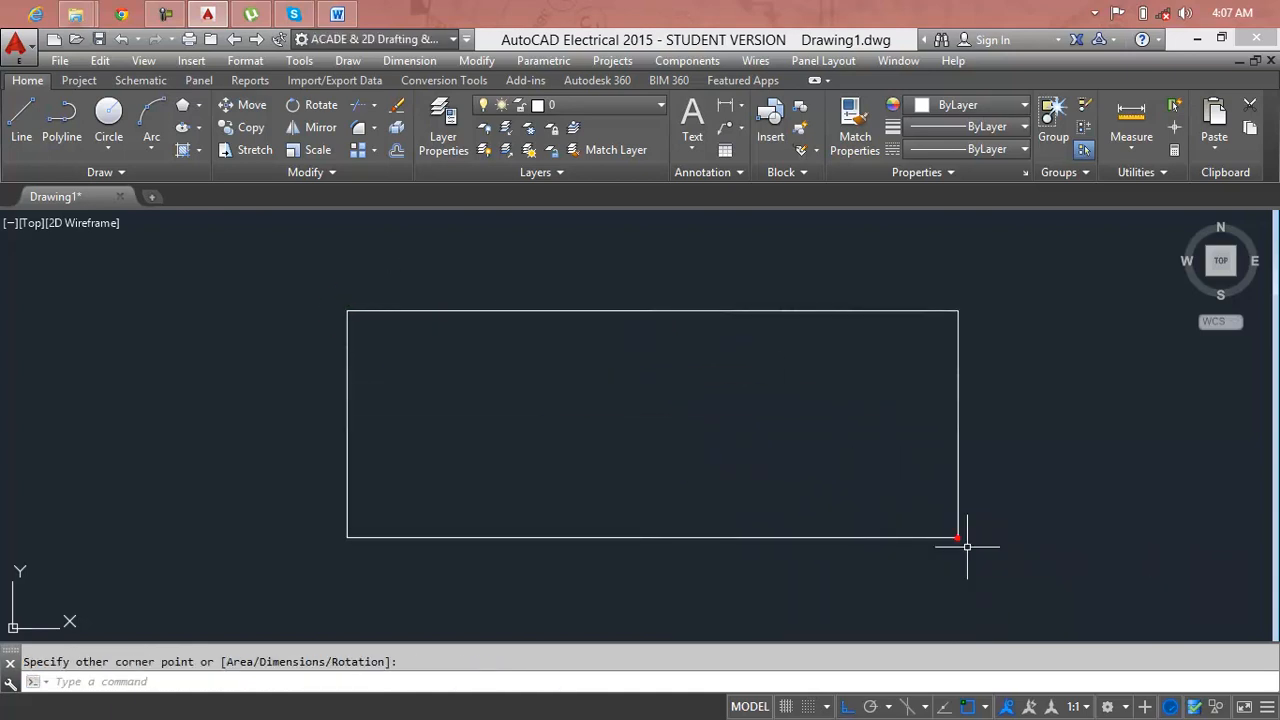
{"action": "key", "text": "Escape"}
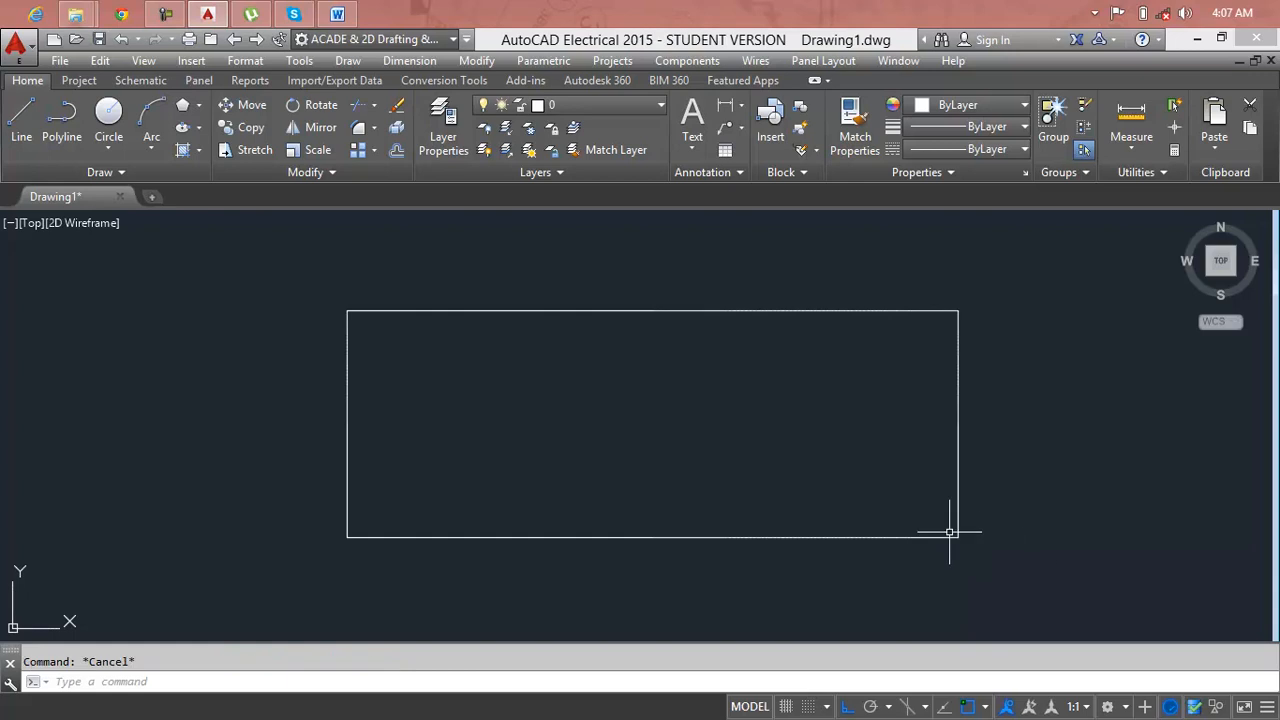
Break the rectangle's top edge between two picked points, removing its middle part and leaving a short stub at each corner.
{"action": "key", "text": "Return"}
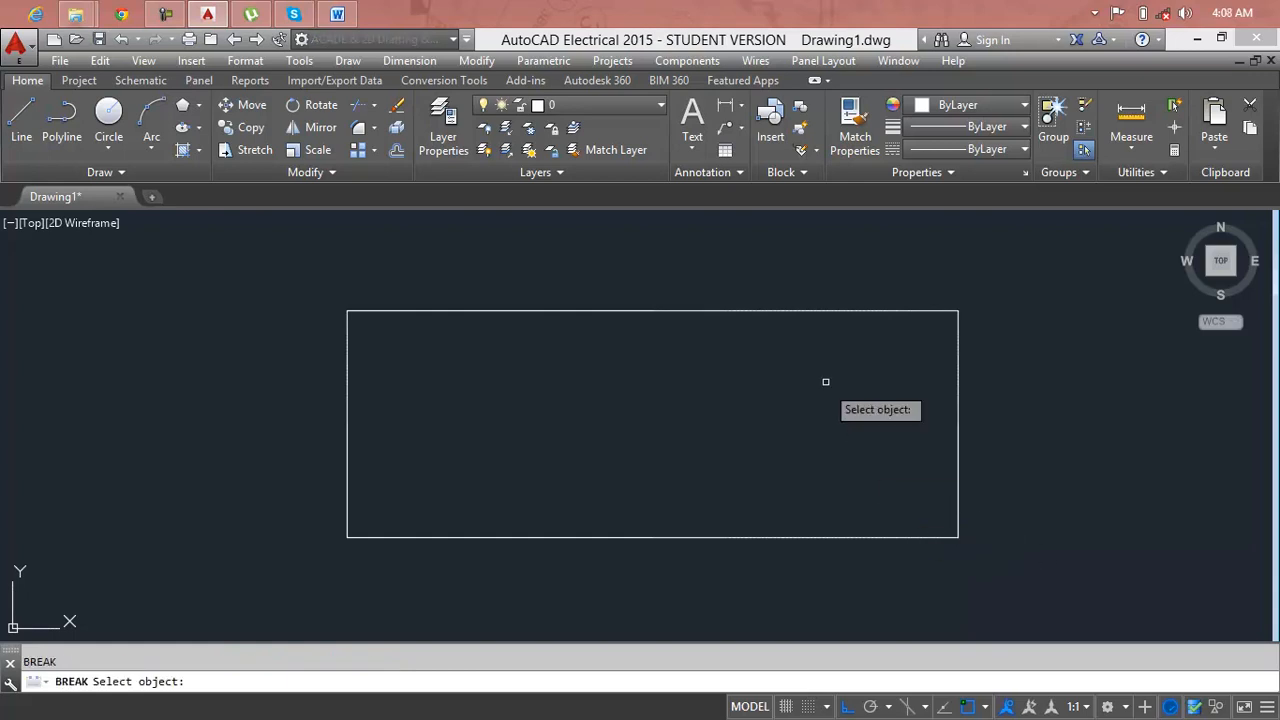
{"action": "left_click", "coordinate": [816, 312]}
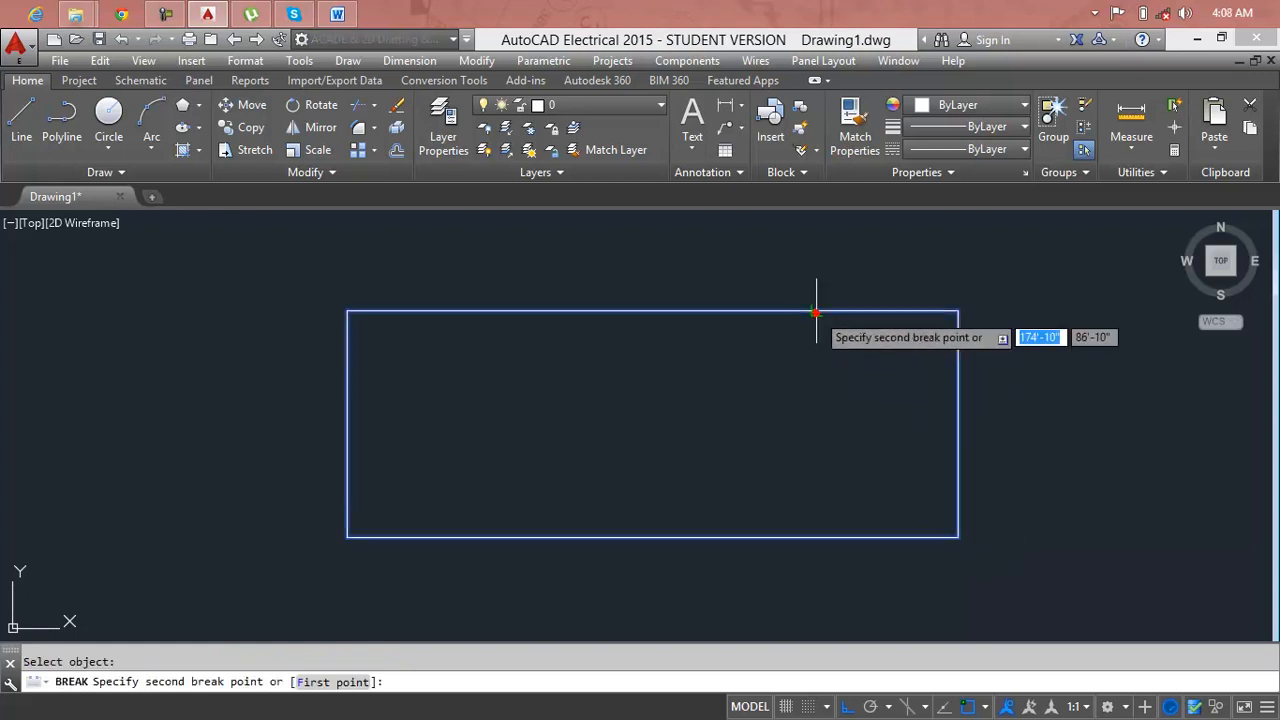
{"action": "left_click", "coordinate": [486, 311]}
{"action": "key", "text": "Escape"}
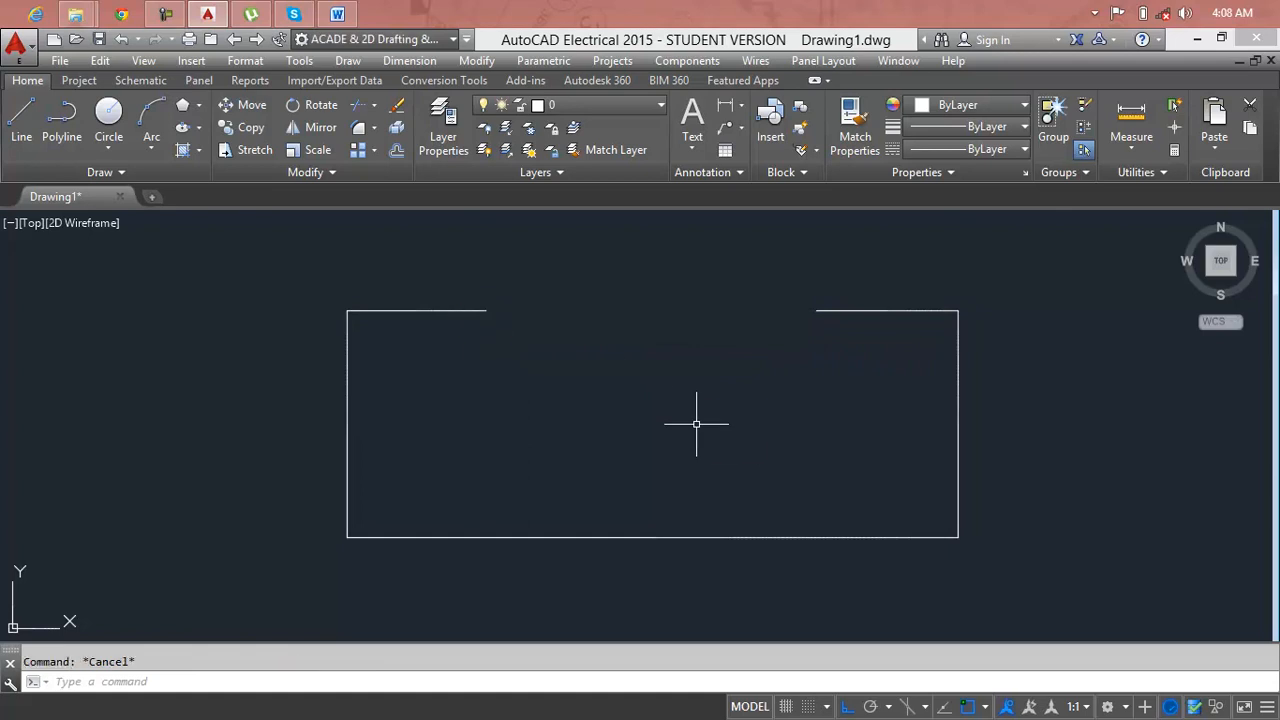
Try to join the broken rectangle's two top stubs with a crossing selection over the gap.
{"action": "type", "text": "j"}
{"action": "key", "text": "Return"}
{"action": "left_click", "coordinate": [873, 281]}
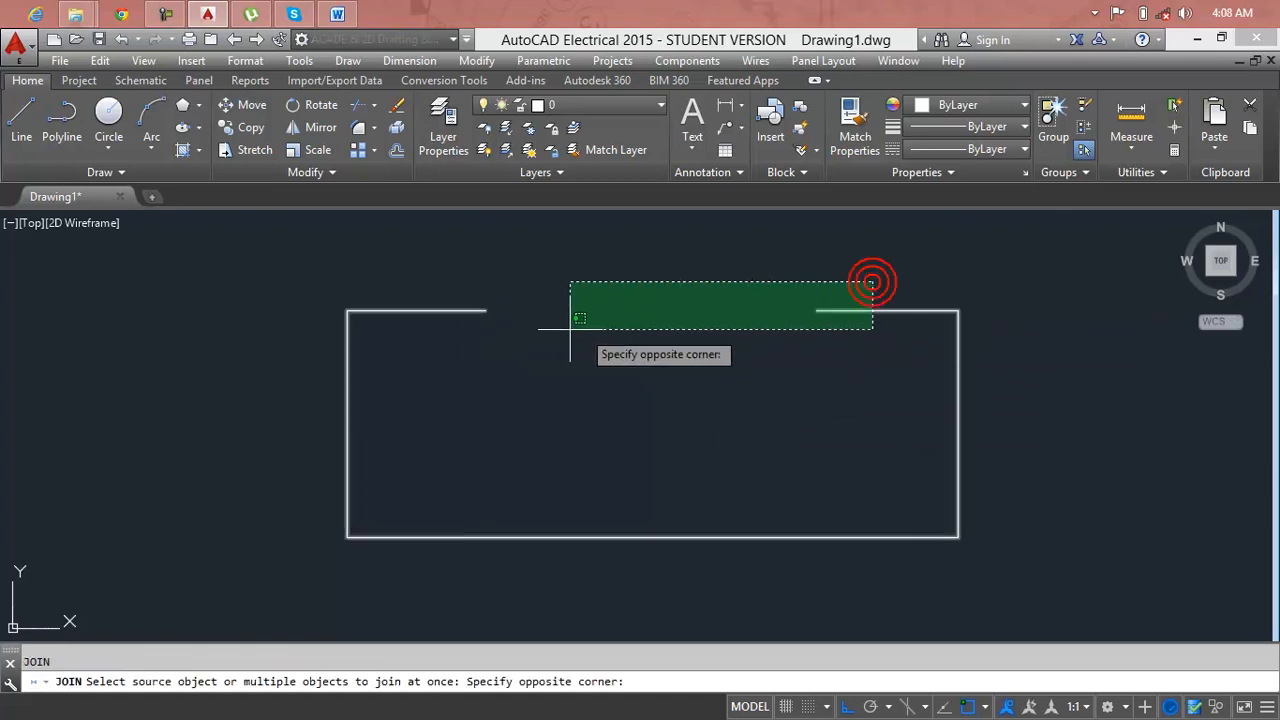
{"action": "left_click", "coordinate": [461, 338]}
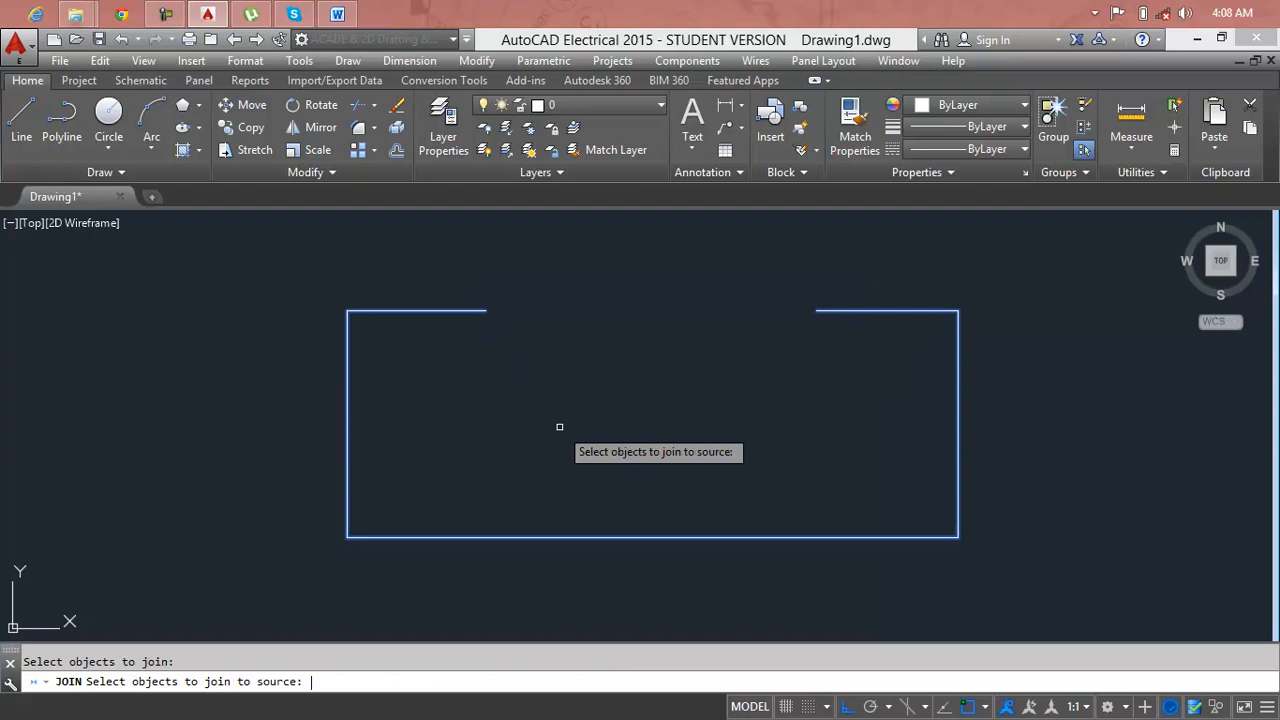
{"action": "key", "text": "Escape"}
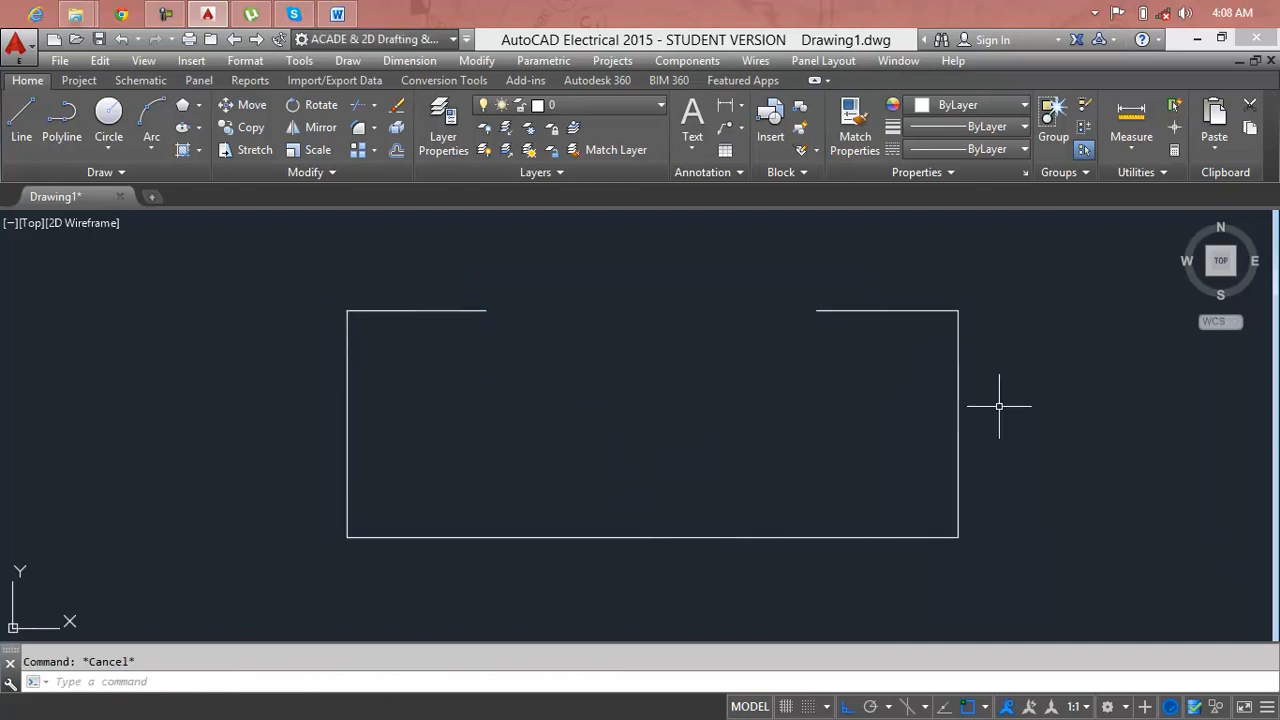
Explode the open rectangle into separate lines, picking it with a crossing selection.
{"action": "type", "text": "x"}
{"action": "key", "text": "Return"}
{"action": "left_click", "coordinate": [1032, 364]}
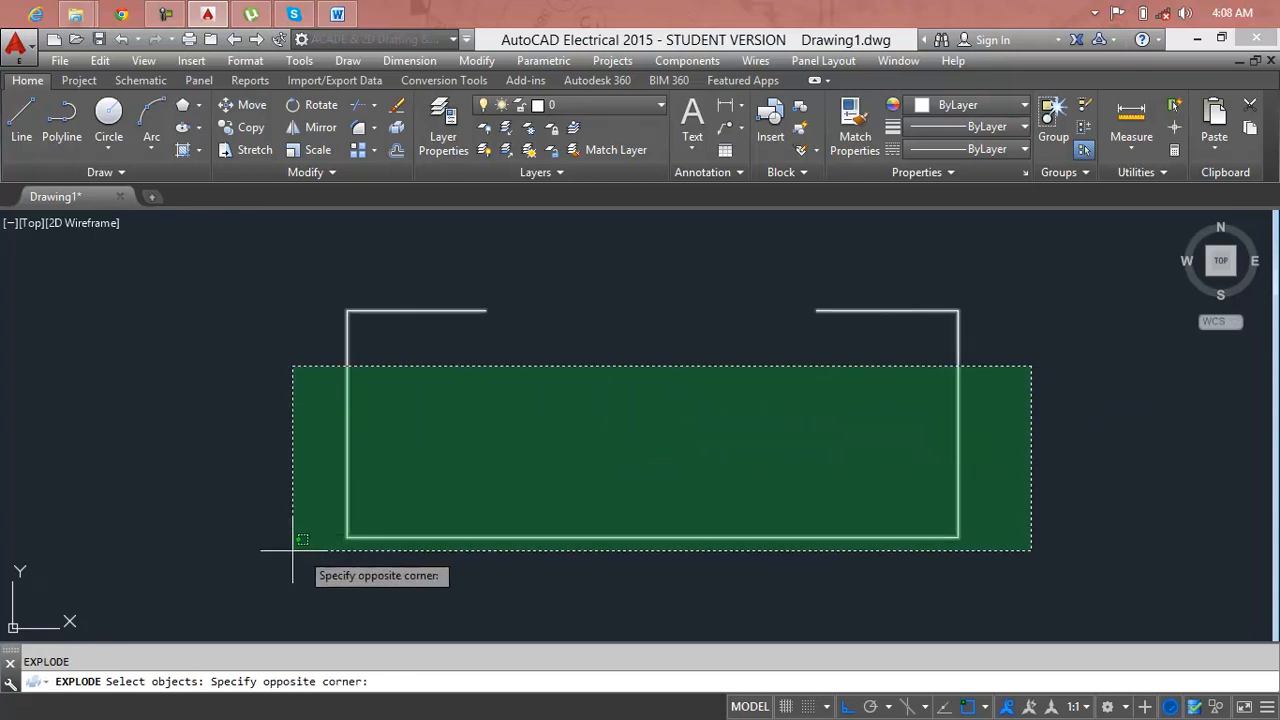
{"action": "left_click", "coordinate": [280, 551]}
{"action": "key", "text": "Return"}
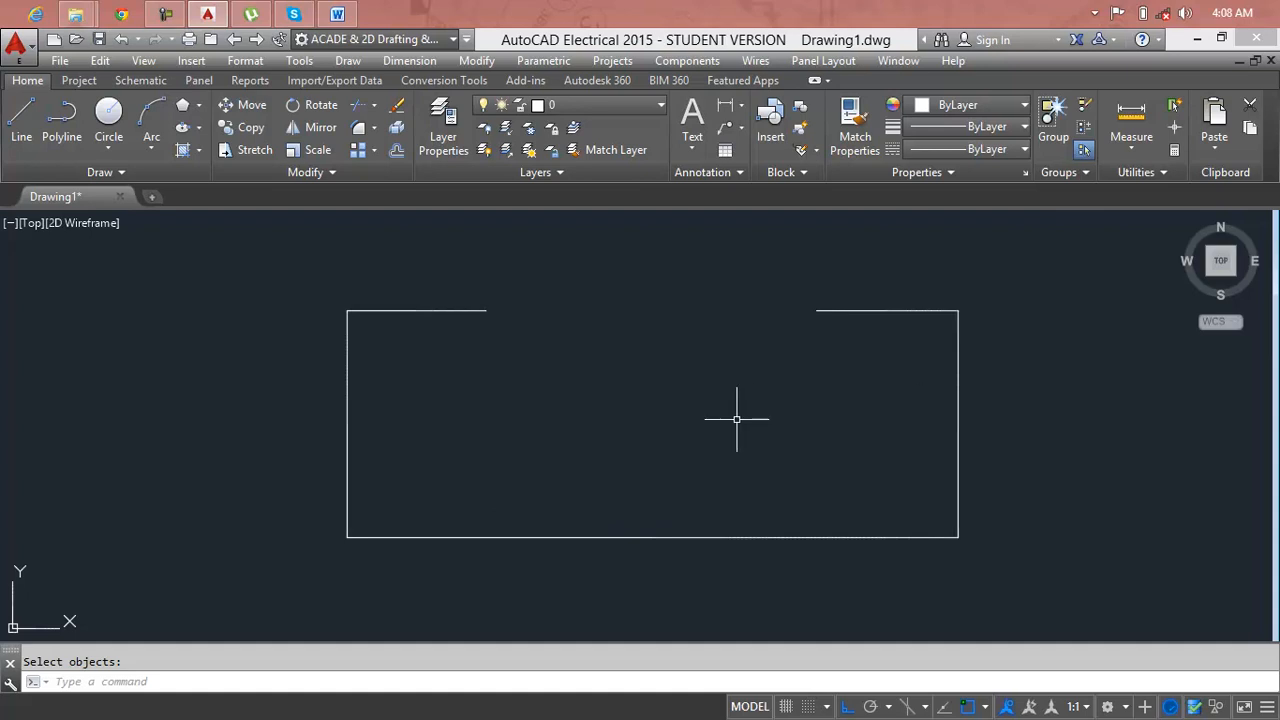
Join the two collinear top lines across the gap, picking both with a crossing selection.
{"action": "type", "text": "j"}
{"action": "key", "text": "Return"}
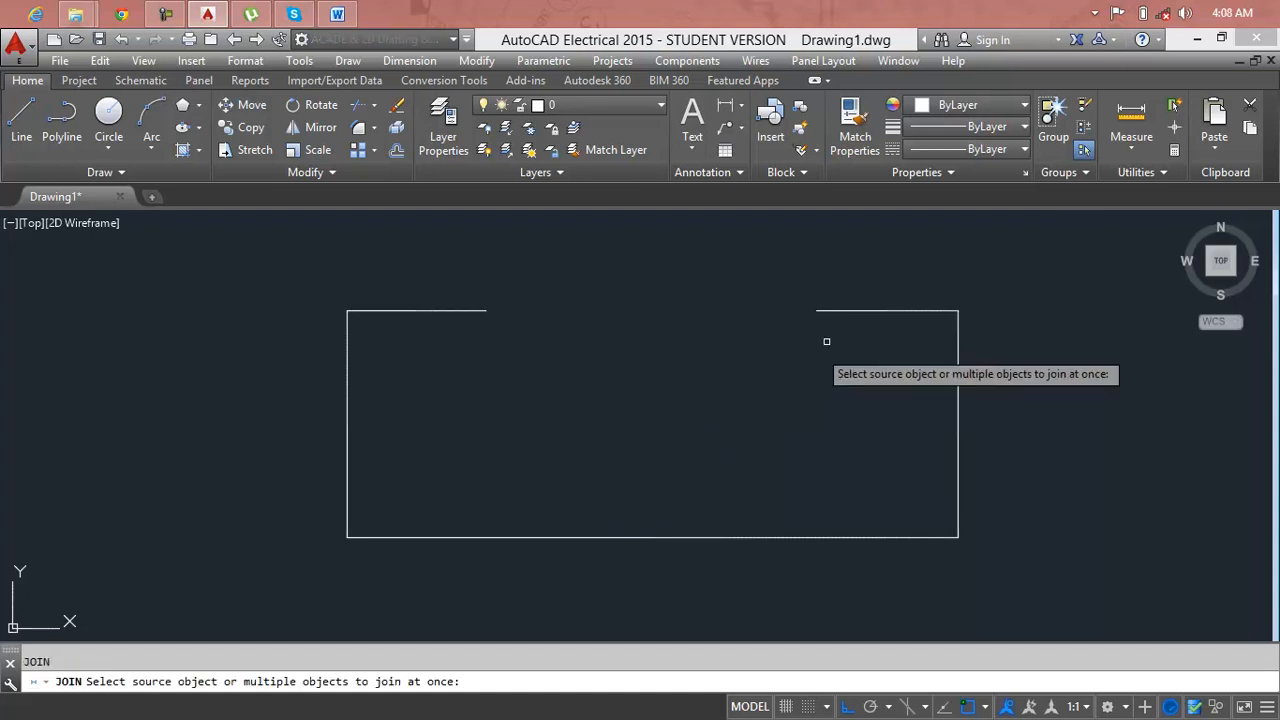
{"action": "left_click", "coordinate": [850, 290]}
{"action": "left_click", "coordinate": [450, 340]}
{"action": "key", "text": "Return"}
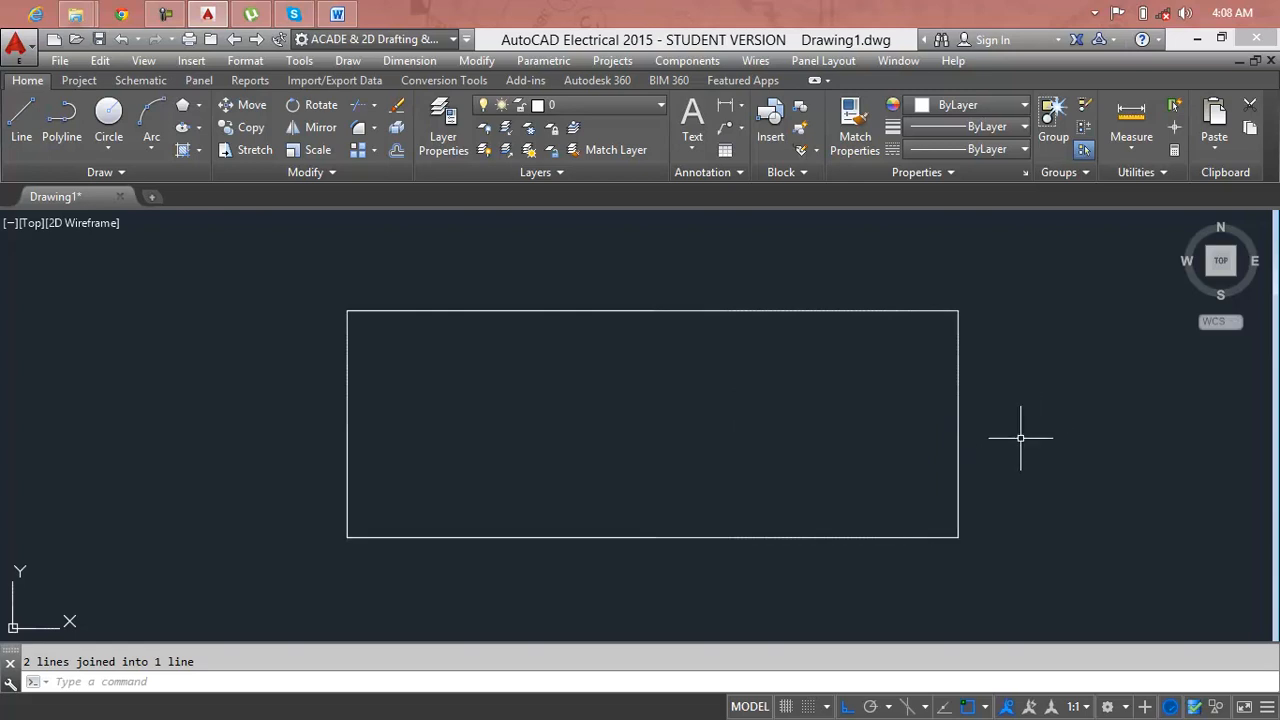
{"action": "key", "text": "Escape"}
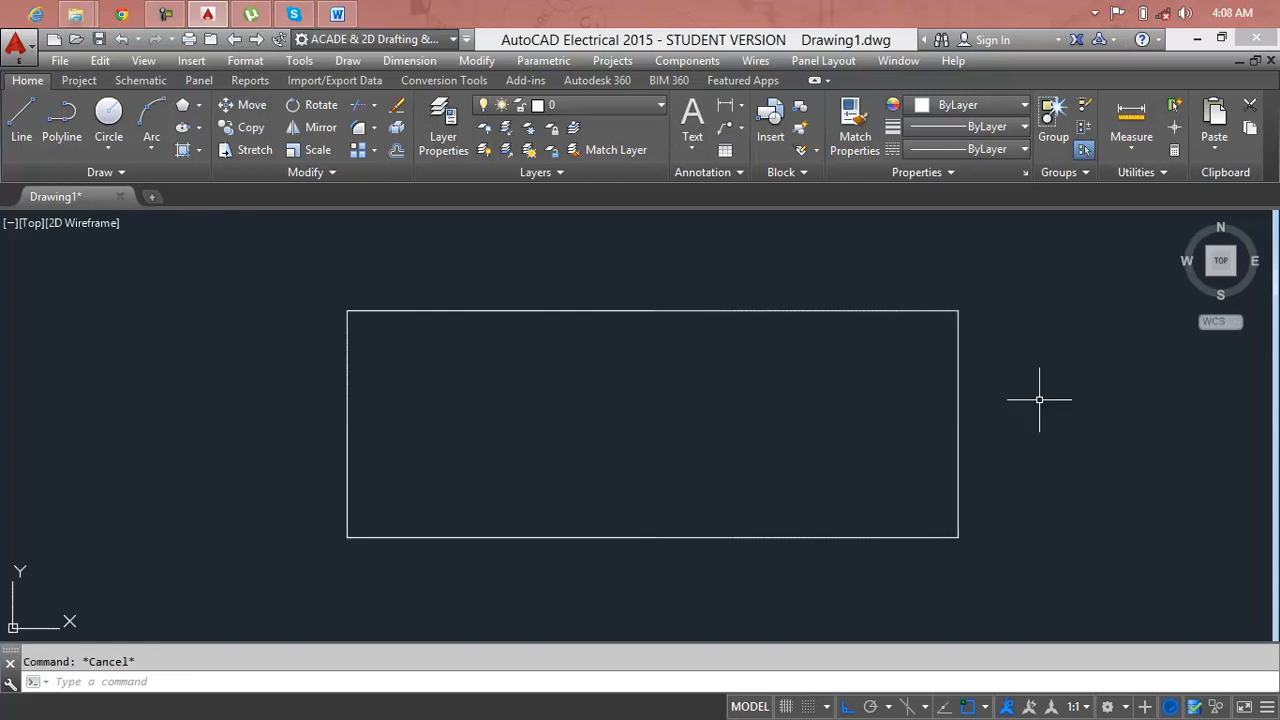
Join all four lines of the rectangle into a single polyline with one crossing selection.
{"action": "key", "text": "Return"}
{"action": "left_click", "coordinate": [1062, 285]}
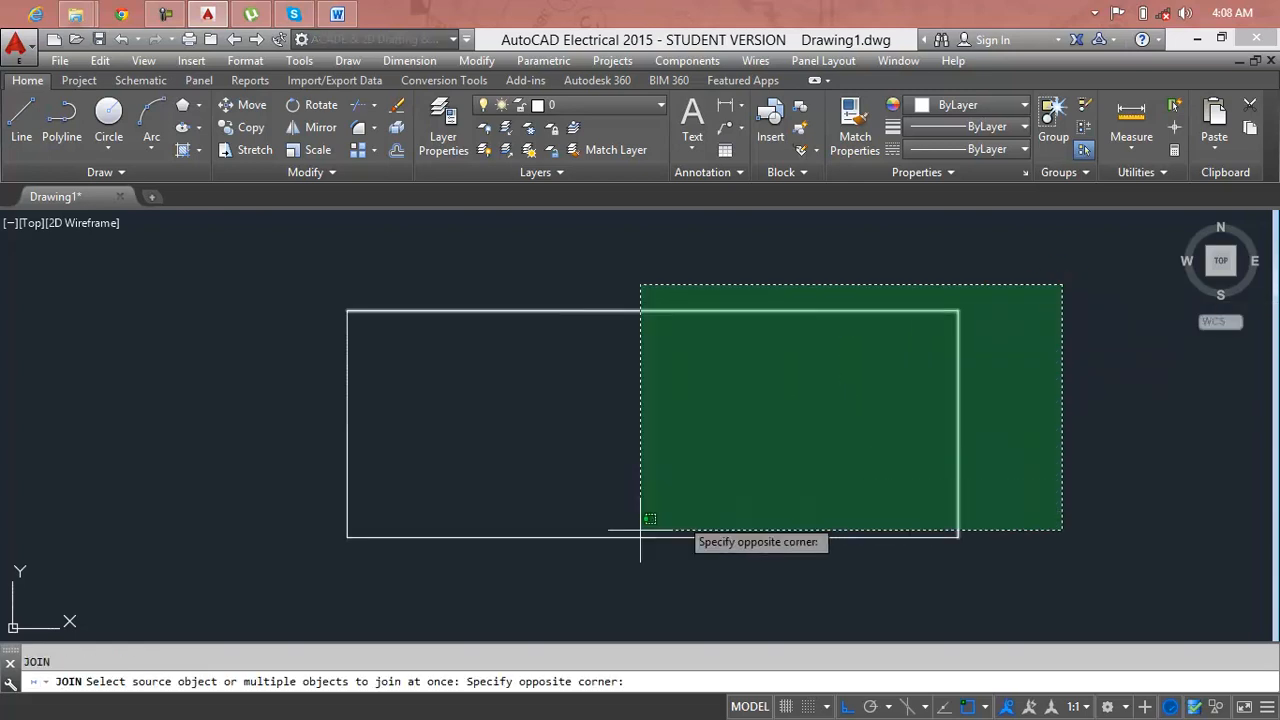
{"action": "left_click", "coordinate": [243, 603]}
{"action": "key", "text": "Return"}
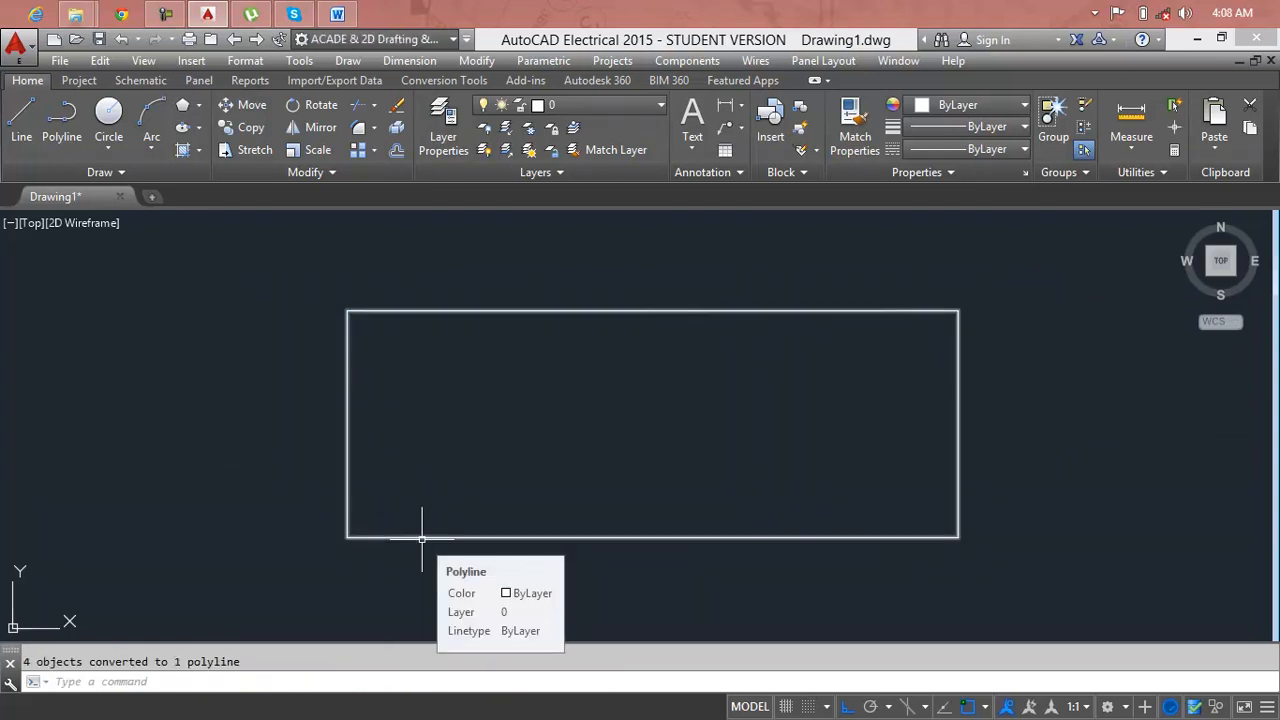
Start a polyline in the empty area to the right of the rectangle with a long horizontal top segment.
{"action": "scroll", "coordinate": [737, 429], "scroll_direction": "down", "scroll_amount": 1}
{"action": "middle_click_drag", "start_coordinate": [737, 429], "coordinate": [497, 449]}
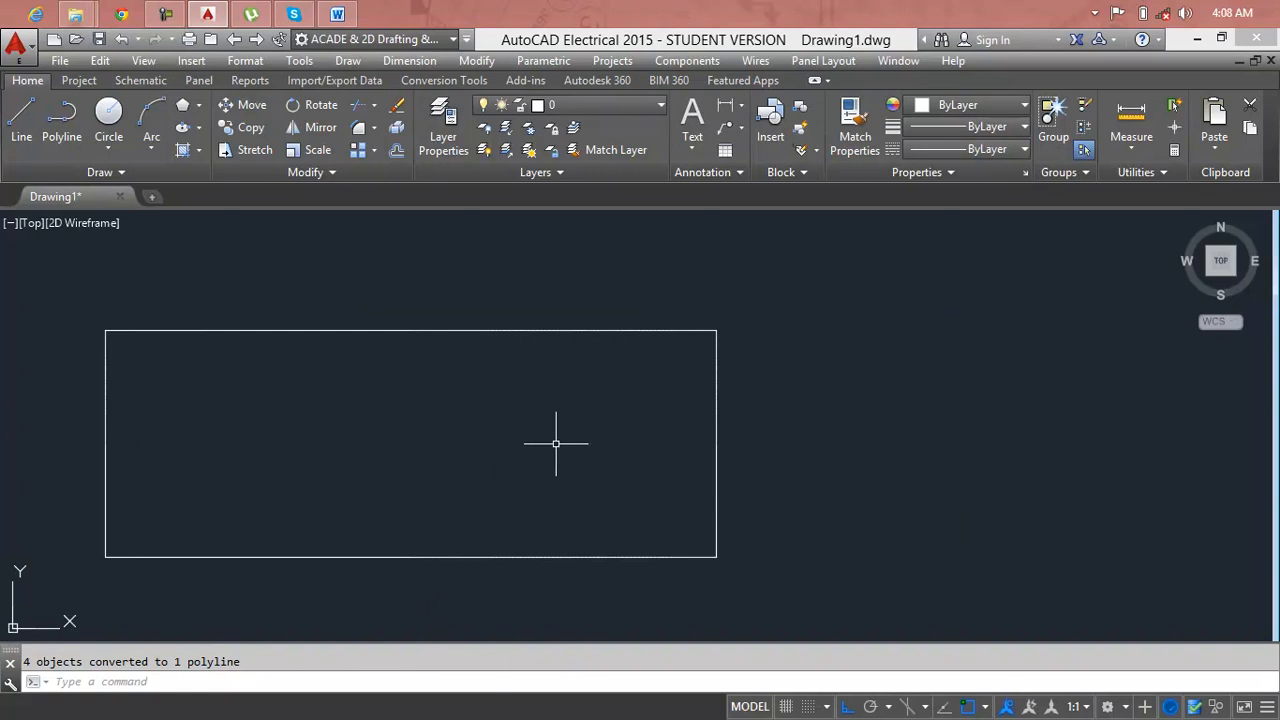
{"action": "key", "text": "Escape"}
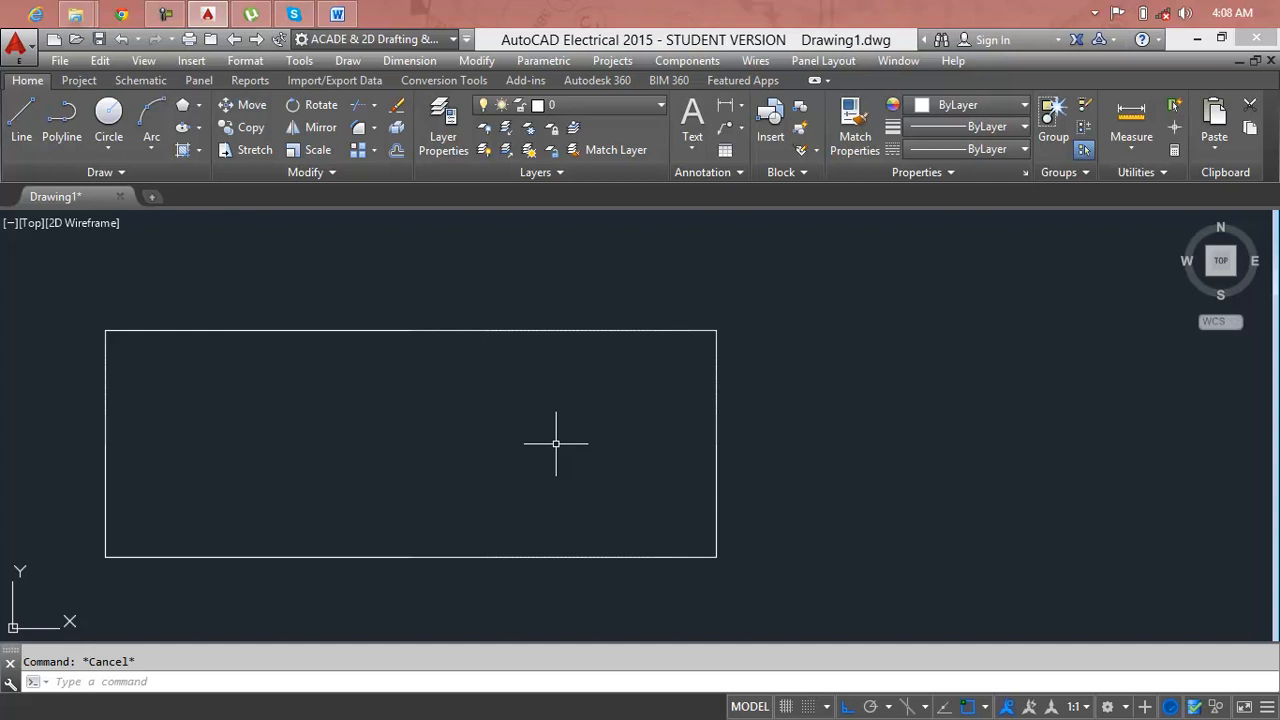
{"action": "mouse_move", "coordinate": [883, 384]}
{"action": "middle_mouse_down"}
{"action": "mouse_move", "coordinate": [771, 417]}
{"action": "mouse_move", "coordinate": [423, 450]}
{"action": "middle_mouse_up"}
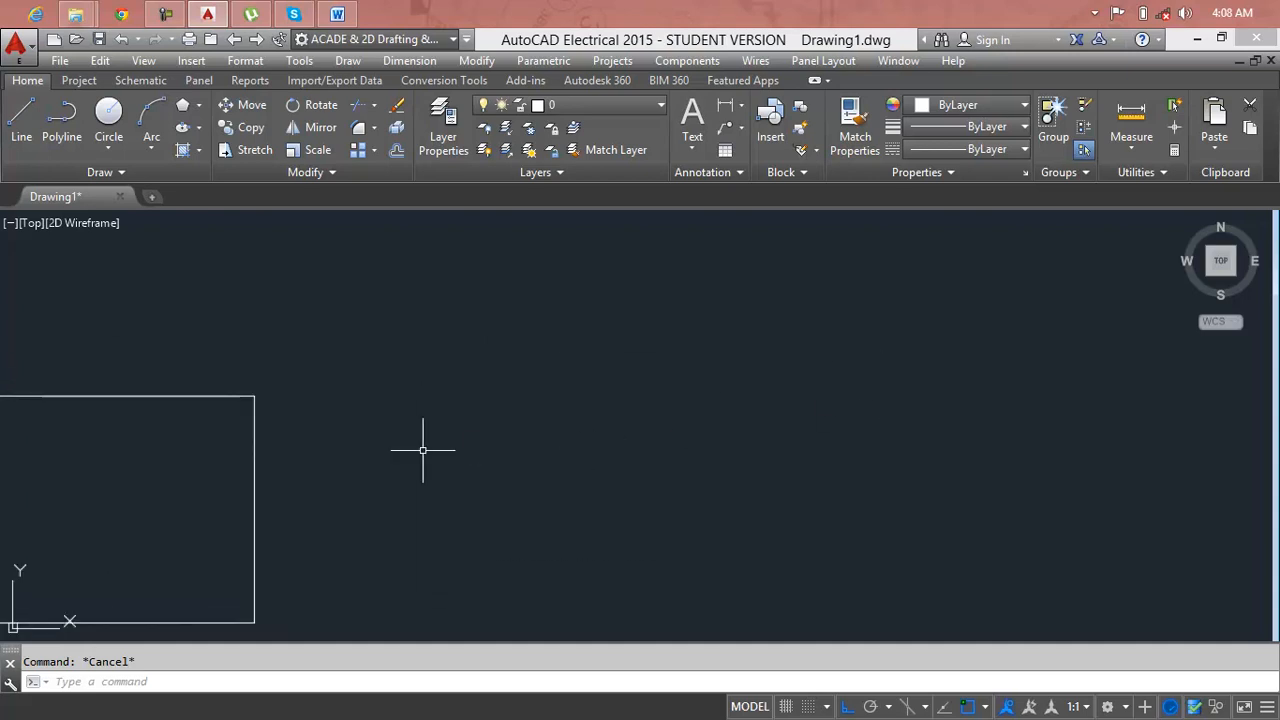
{"action": "key", "text": "Return"}
{"action": "left_click", "coordinate": [432, 333]}
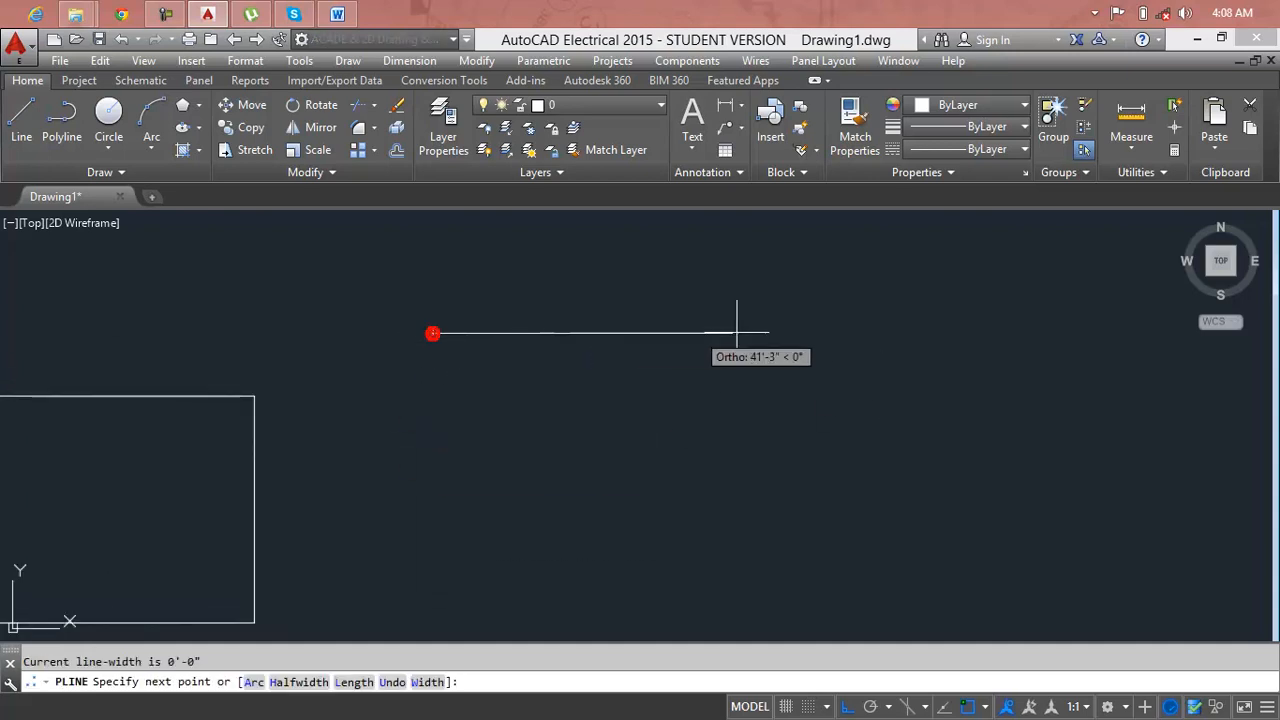
{"action": "left_click", "coordinate": [779, 333]}
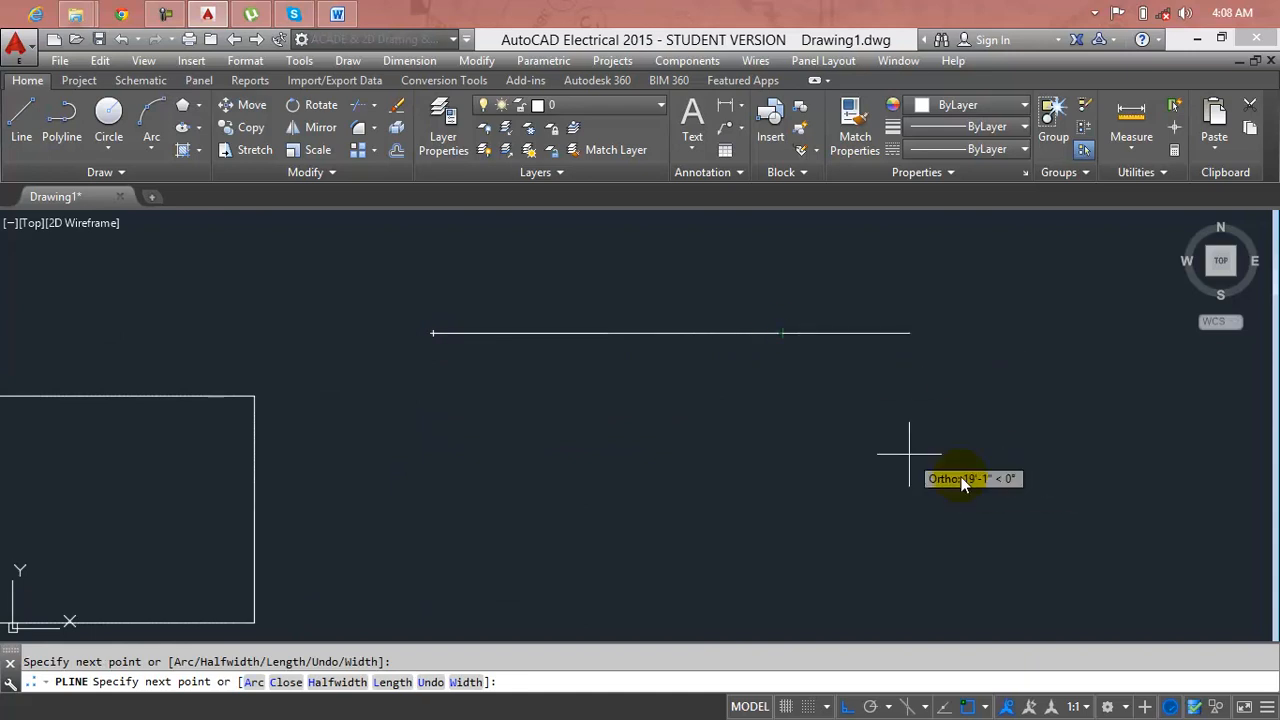
Continue the polyline freehand down the right side with Ortho off, and finish an open stepped outline back to the left with Ortho on.
{"action": "left_click", "coordinate": [166, 18]}
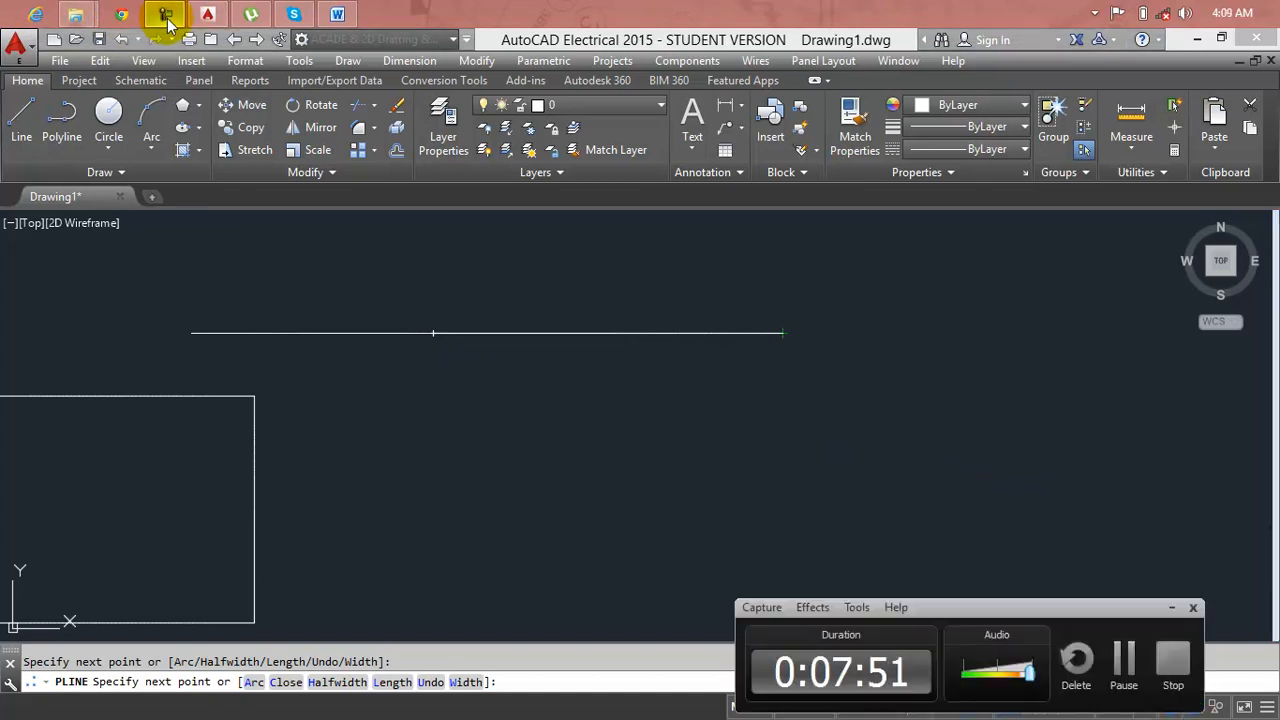
{"action": "left_click", "coordinate": [166, 18]}
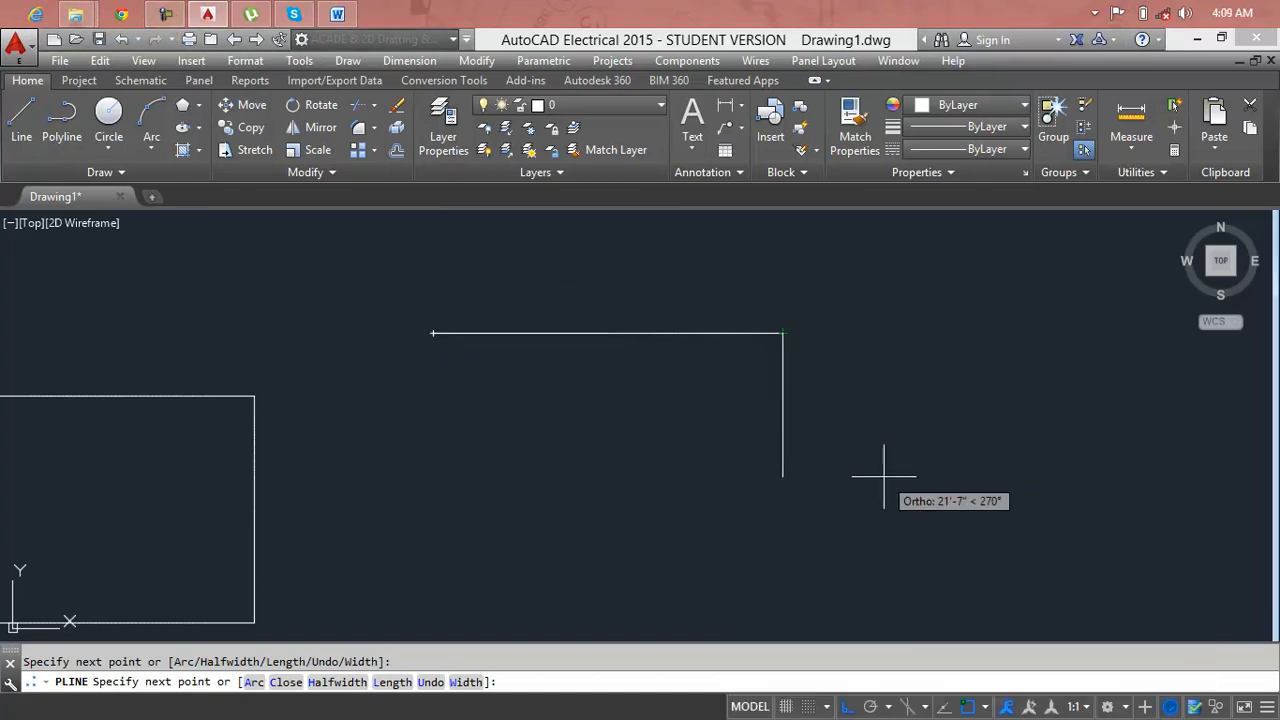
{"action": "key", "text": "F8"}
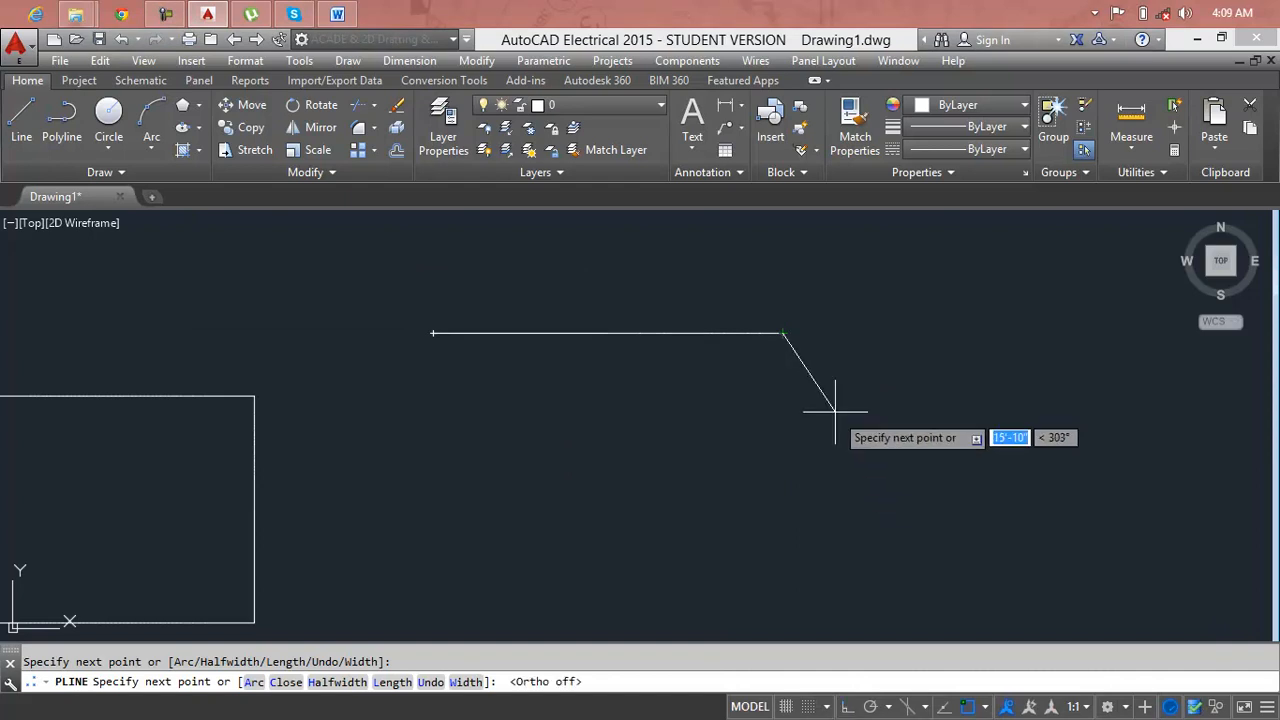
{"action": "left_click", "coordinate": [851, 425]}
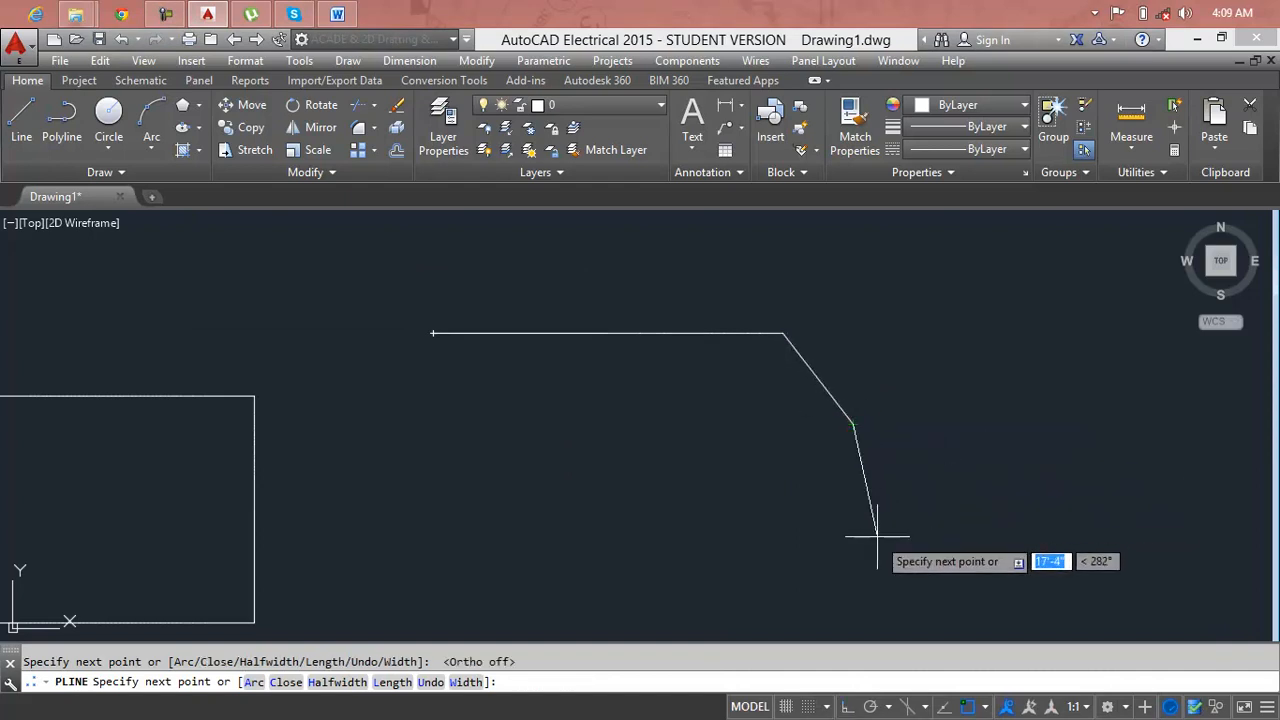
{"action": "left_click", "coordinate": [852, 590]}
{"action": "key", "text": "F8"}
{"action": "left_click", "coordinate": [532, 591]}
{"action": "left_click", "coordinate": [533, 466]}
{"action": "left_click", "coordinate": [404, 465]}
{"action": "left_click", "coordinate": [404, 403]}
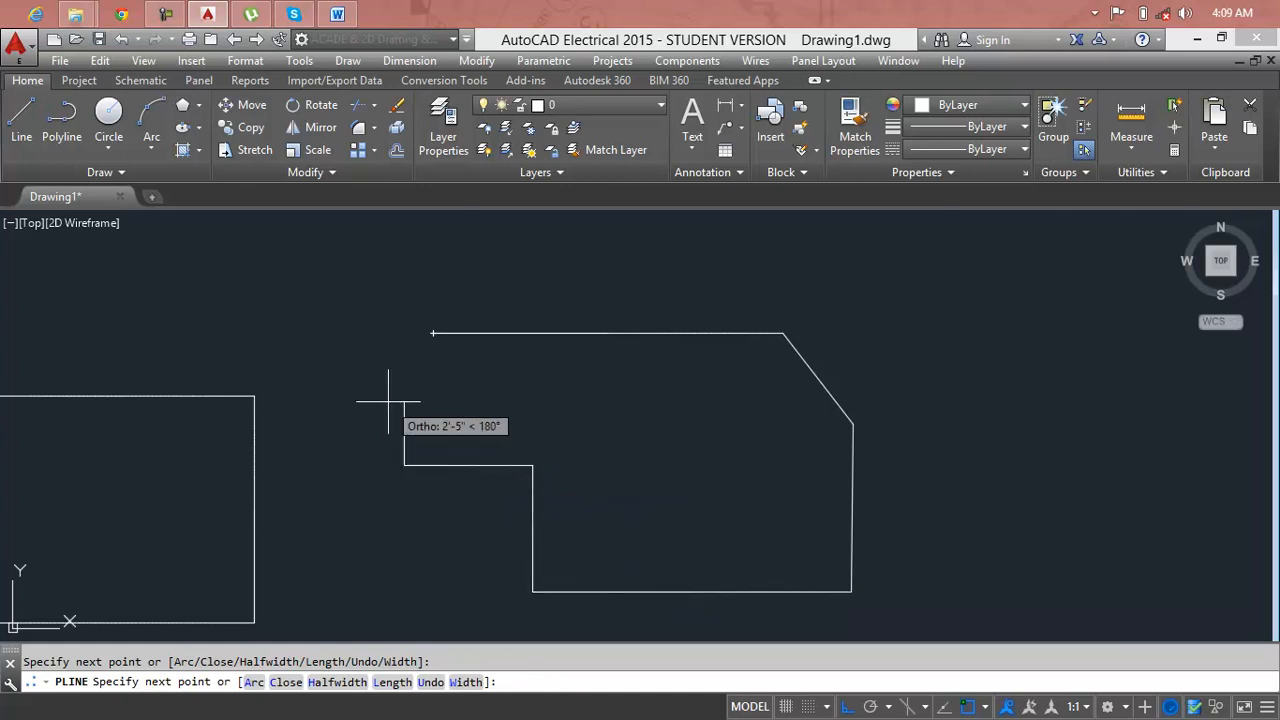
{"action": "key", "text": "Return"}
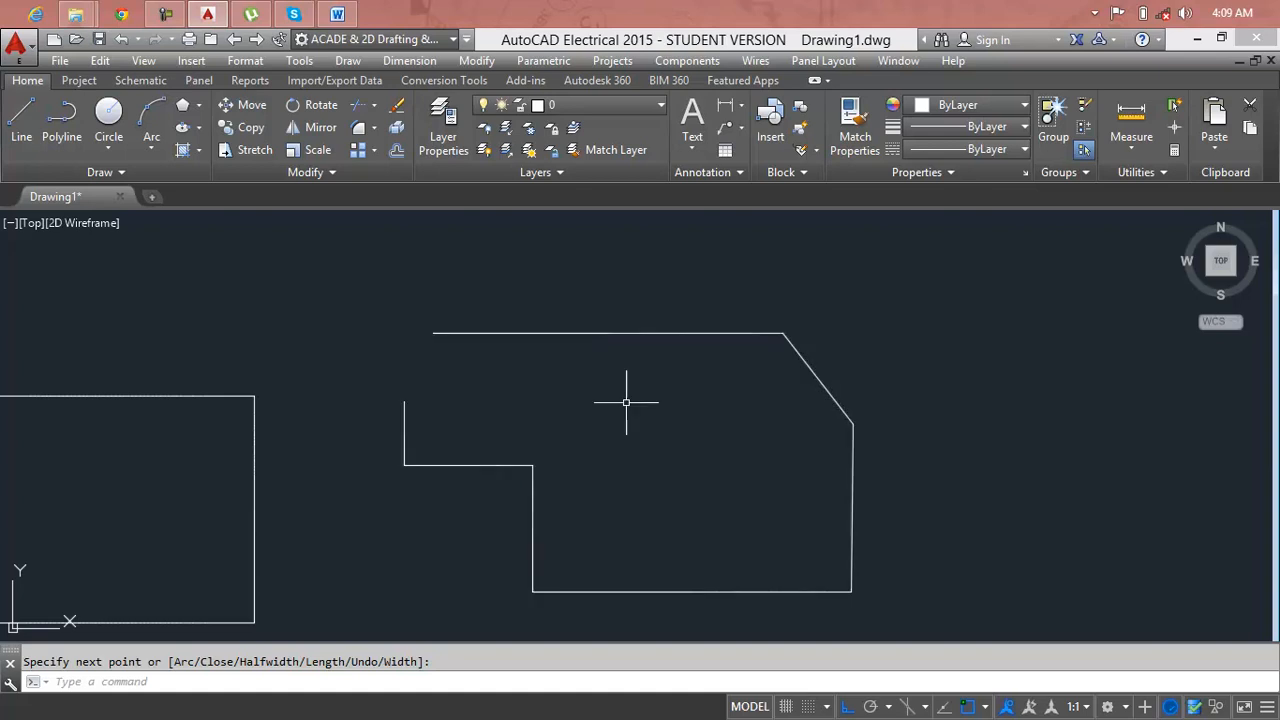
Break the new polyline's top segment between two picked points, removing the stretch between them.
{"action": "type", "text": "BR"}
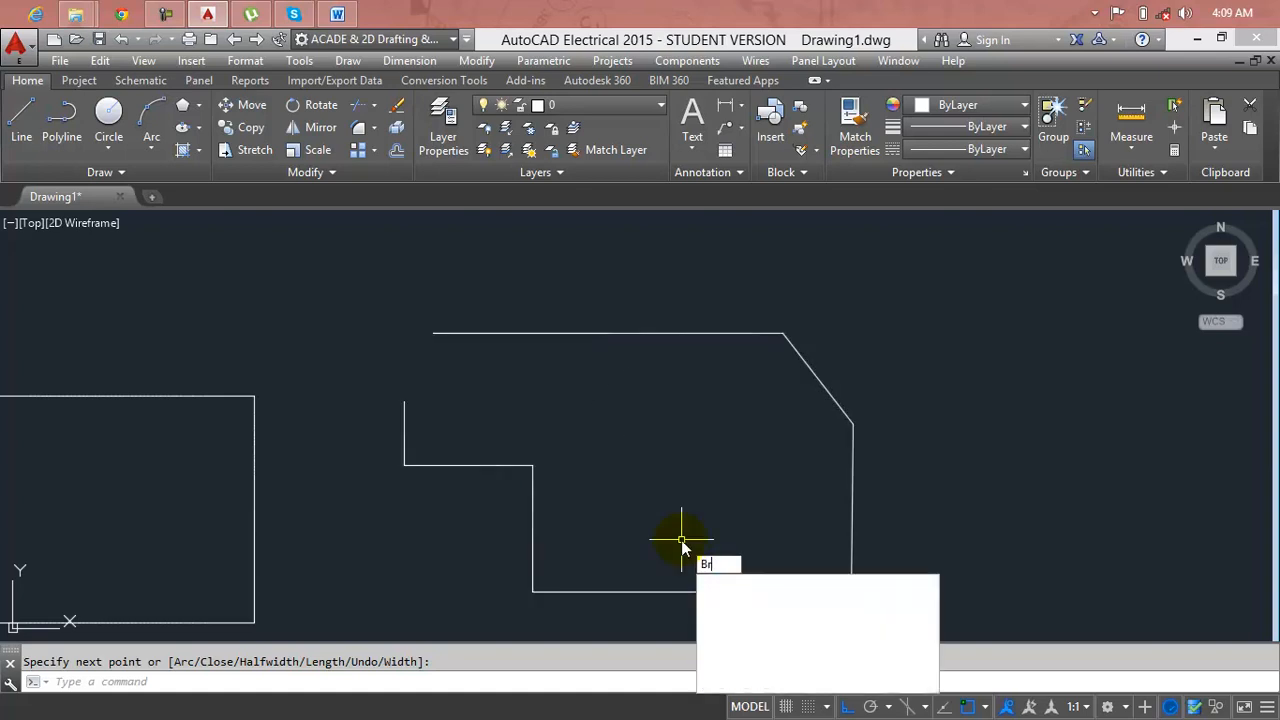
{"action": "key", "text": "Return"}
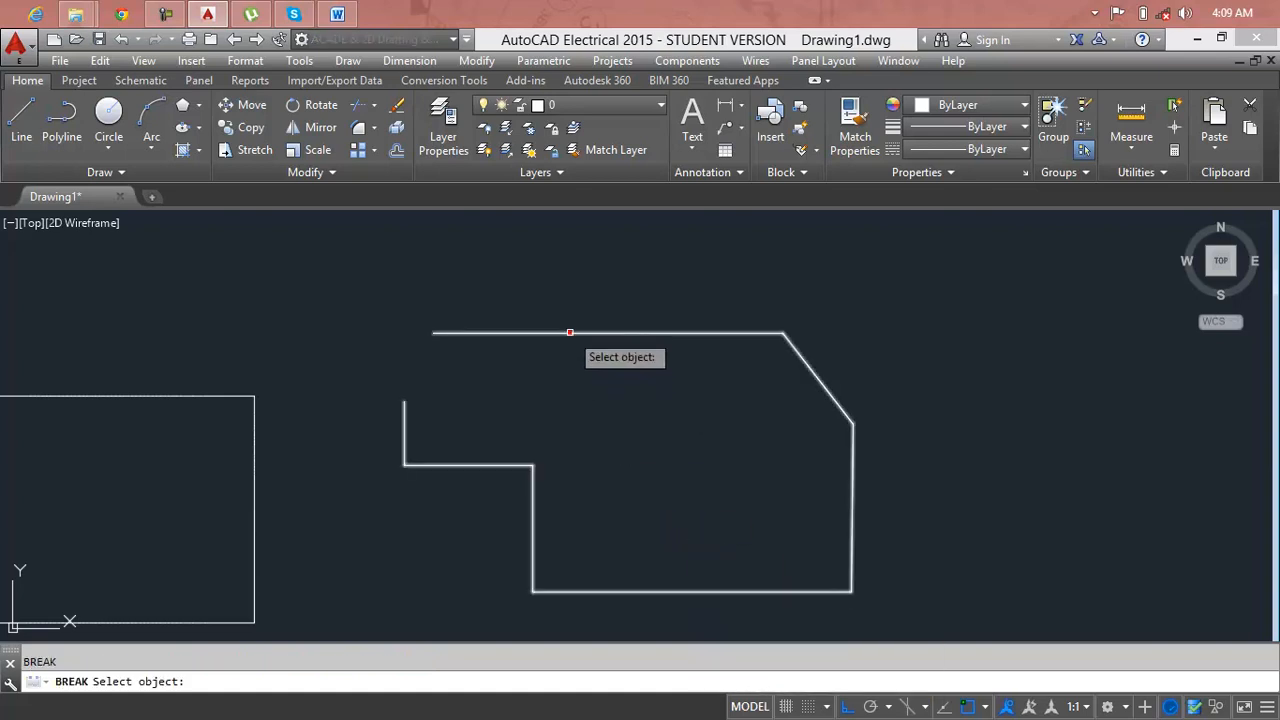
{"action": "left_click", "coordinate": [570, 332]}
{"action": "left_click", "coordinate": [734, 332]}
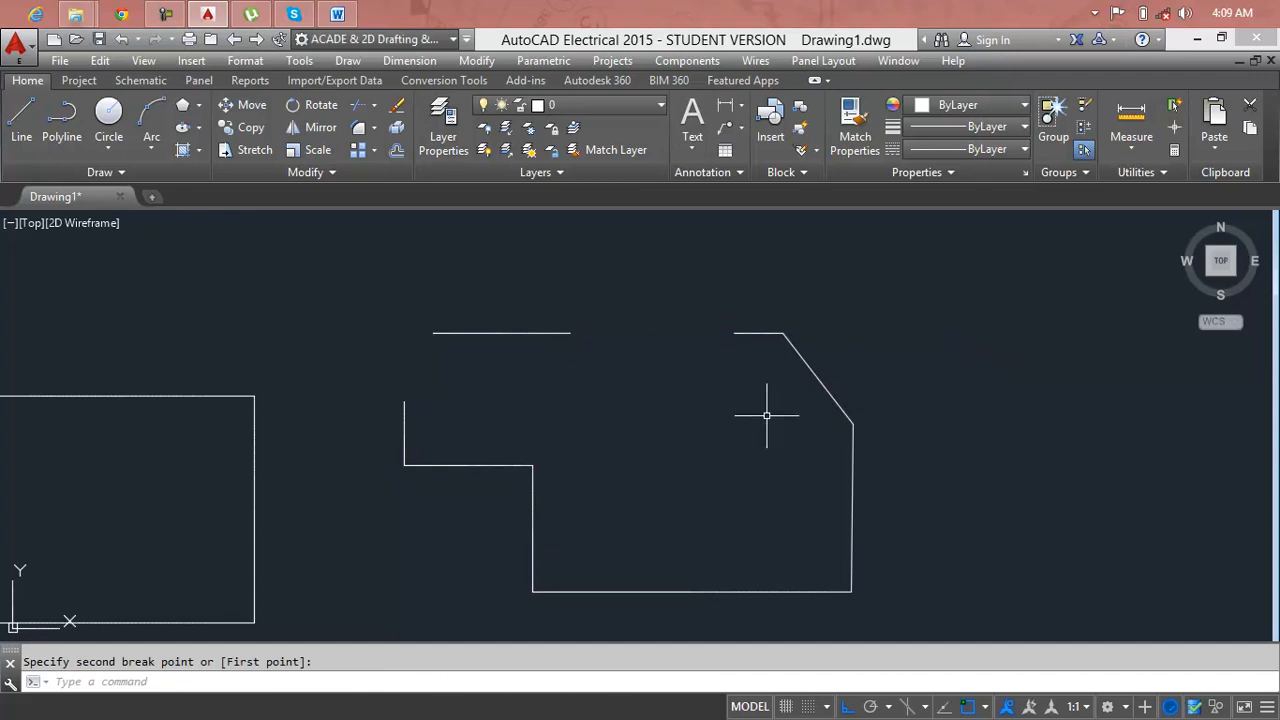
{"action": "key", "text": "Escape"}
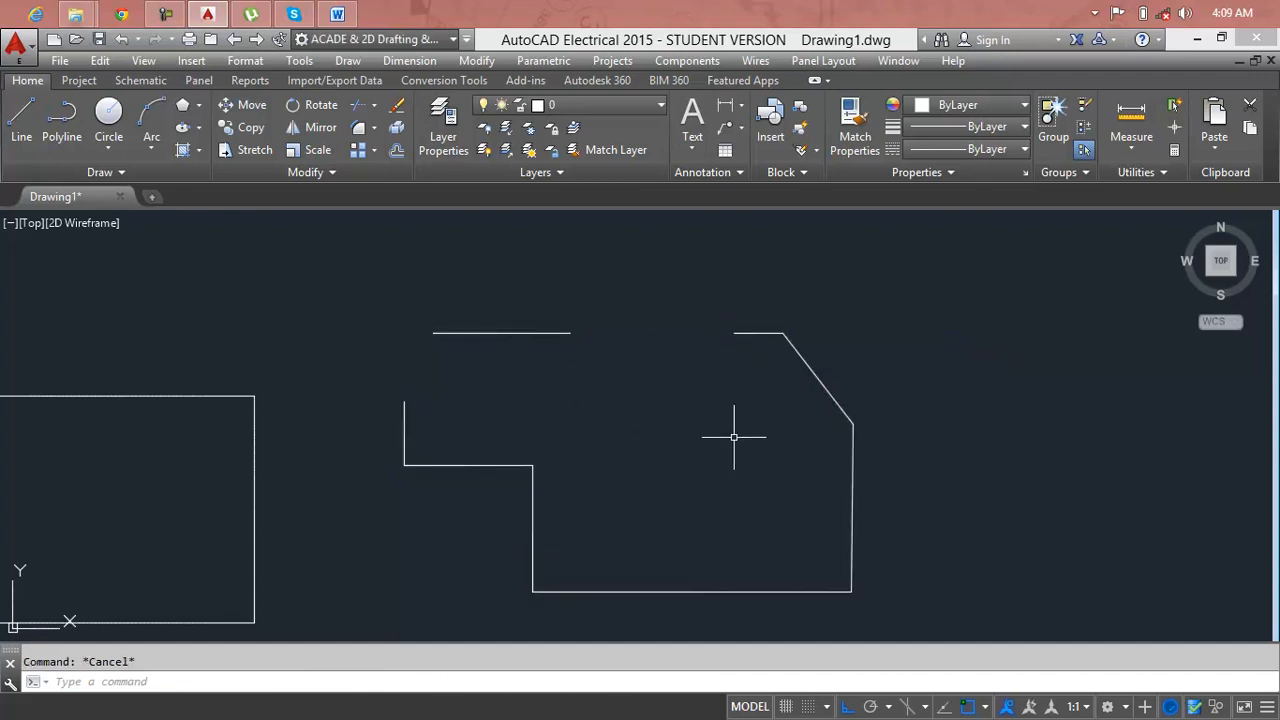
Try to join the two pieces of the broken polyline across the gap in its top segment.
{"action": "type", "text": "j"}
{"action": "key", "text": "Return"}
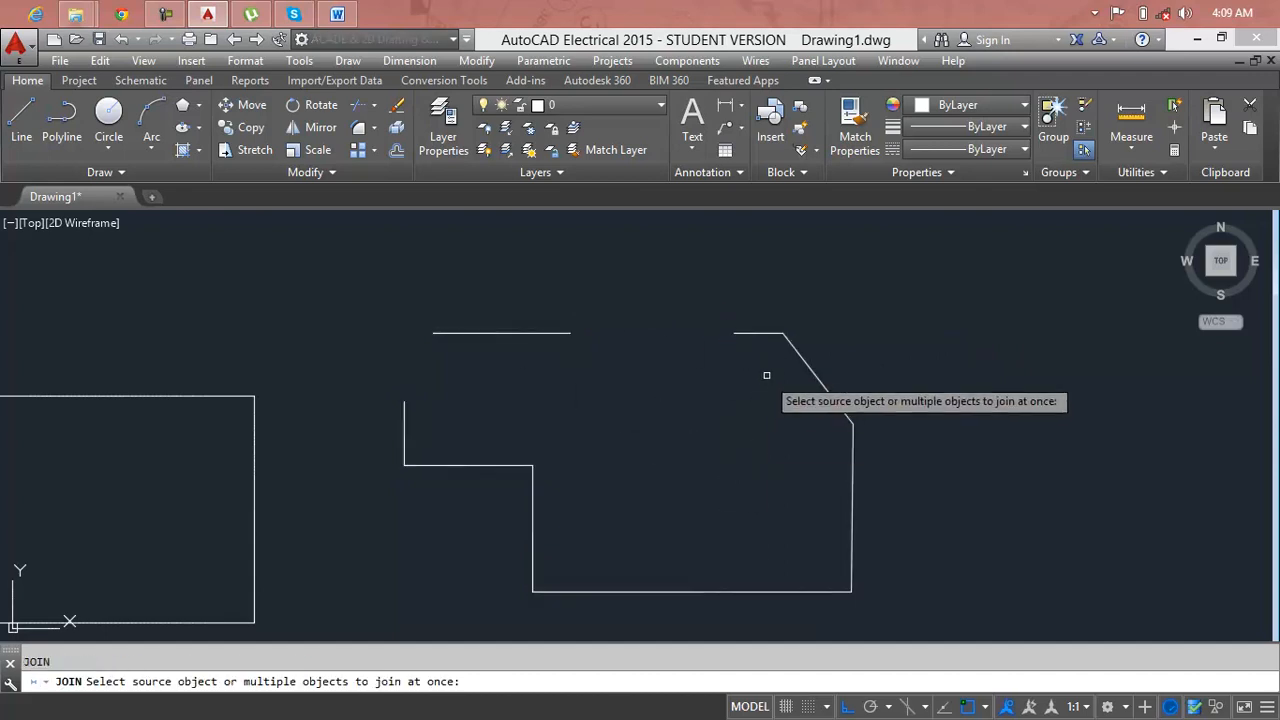
{"action": "left_click", "coordinate": [769, 289]}
{"action": "left_click", "coordinate": [585, 378]}
{"action": "key", "text": "Return"}
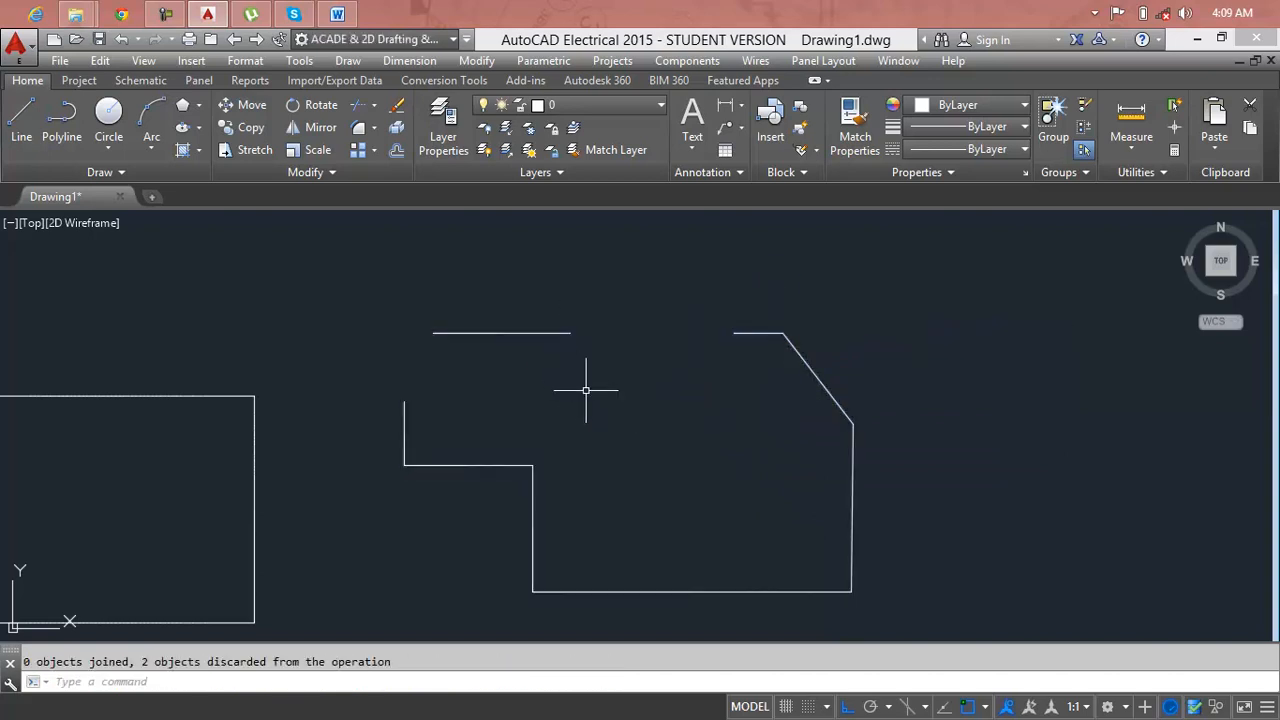
{"action": "key", "text": "Escape"}
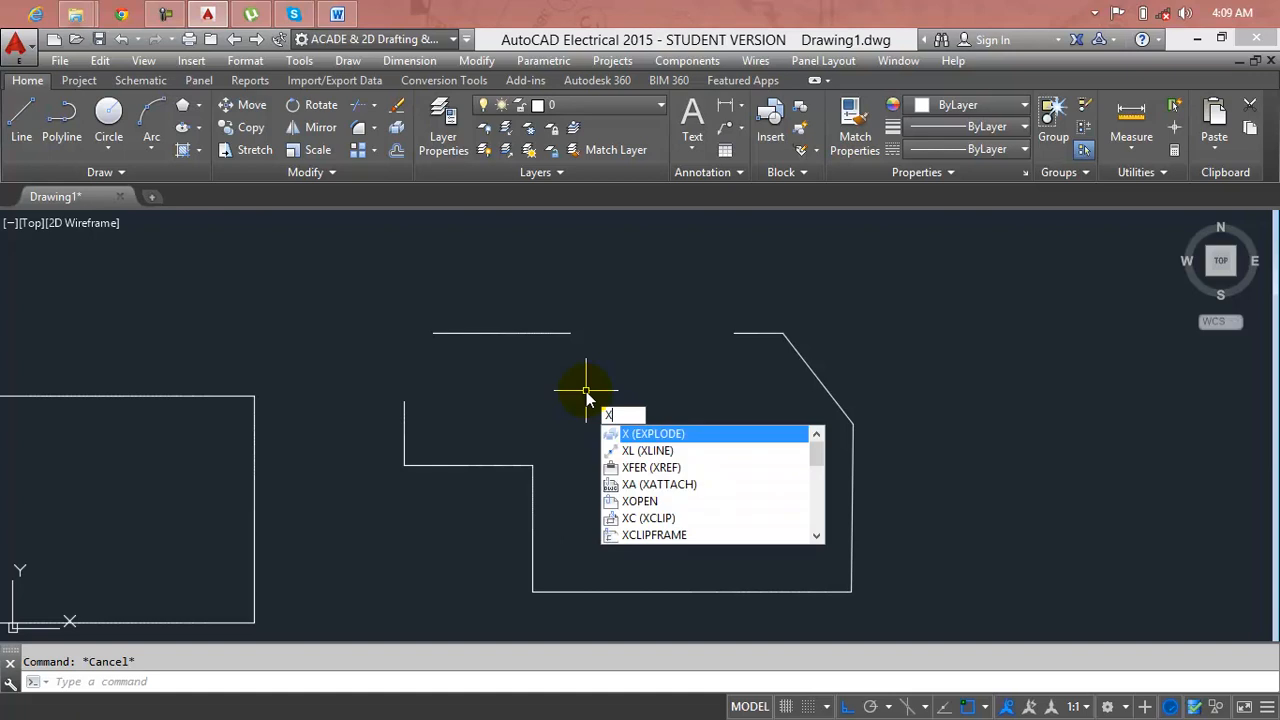
Explode both pieces of the broken polyline into separate lines, and check the vertical and sloped segments individually.
{"action": "key", "text": "Return"}
{"action": "left_click", "coordinate": [1028, 313]}
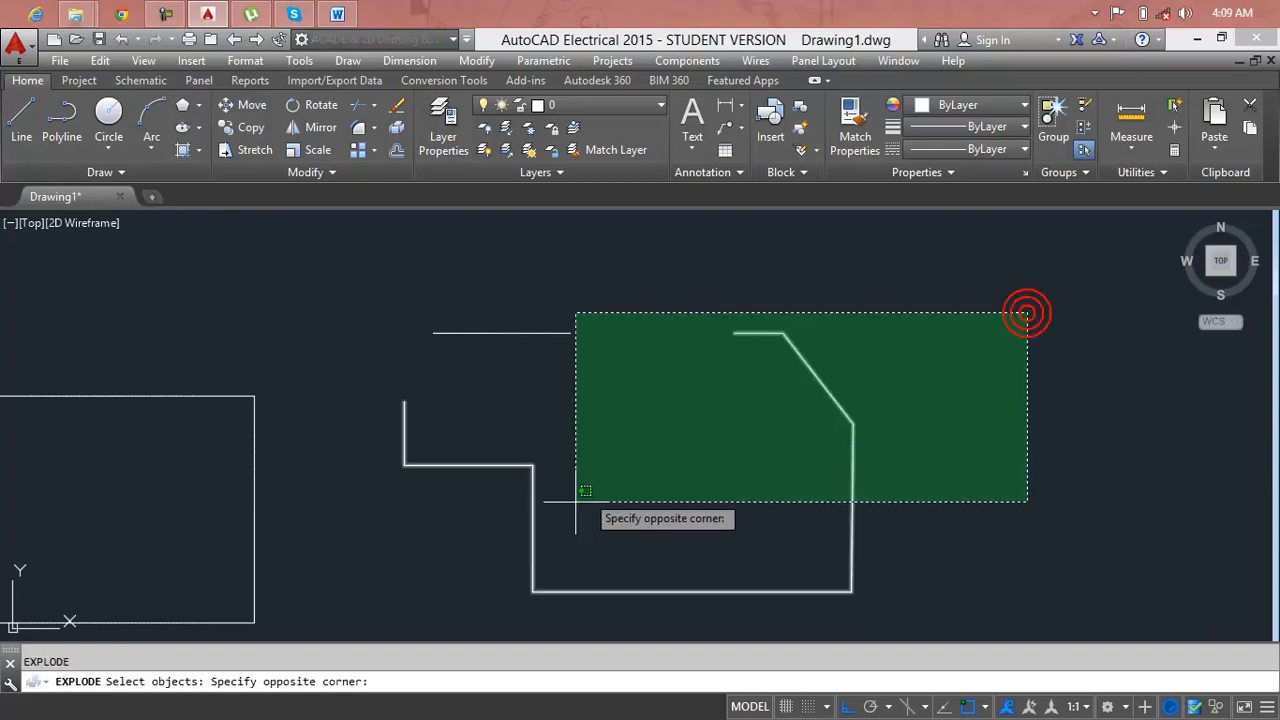
{"action": "left_click", "coordinate": [463, 612]}
{"action": "key", "text": "Return"}
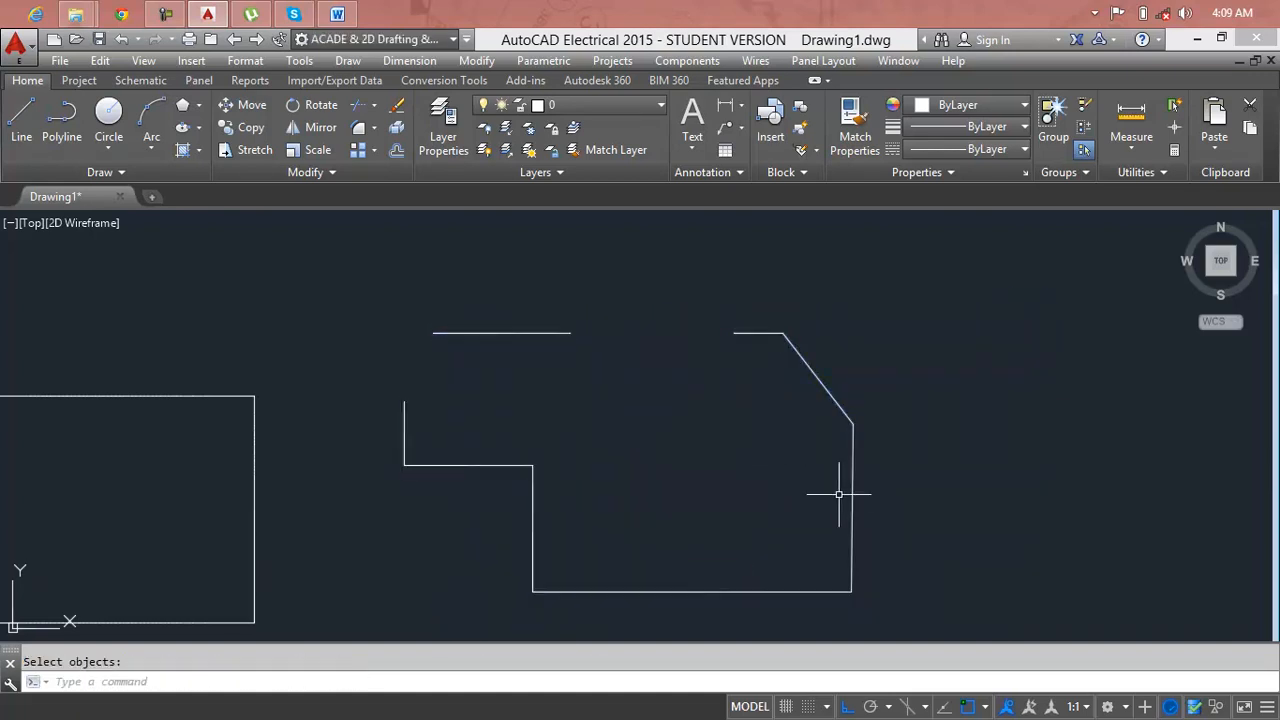
{"action": "left_click", "coordinate": [851, 505]}
{"action": "key", "text": "Escape"}
{"action": "left_click", "coordinate": [834, 405]}
{"action": "key", "text": "Escape"}
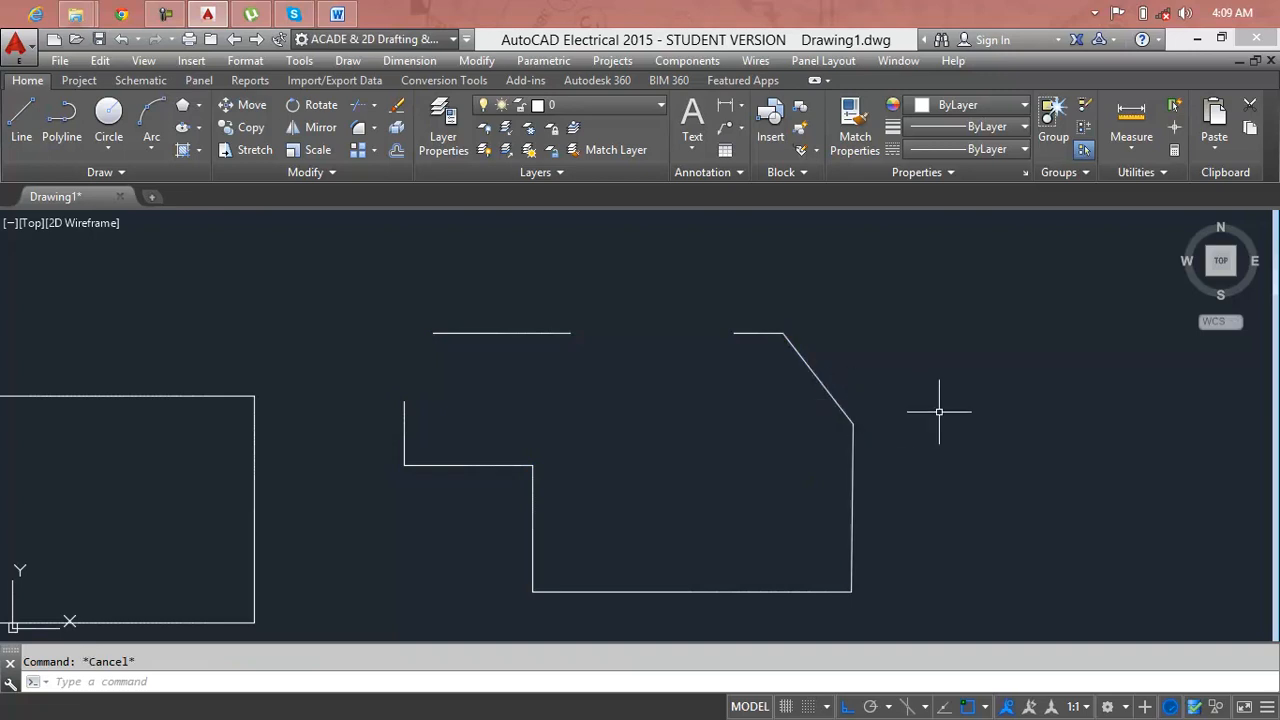
Join the two collinear top lines across the gap into one continuous line.
{"action": "type", "text": "j"}
{"action": "key", "text": "Return"}
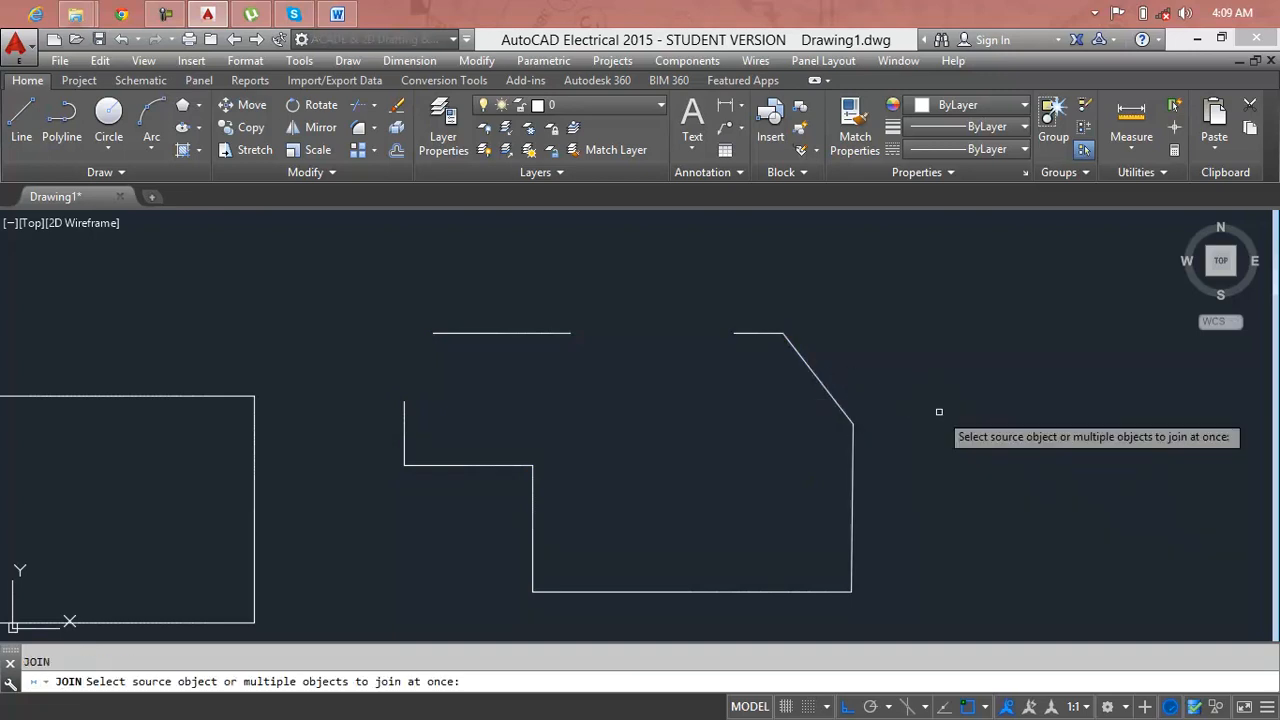
{"action": "left_click", "coordinate": [745, 298]}
{"action": "left_click", "coordinate": [560, 363]}
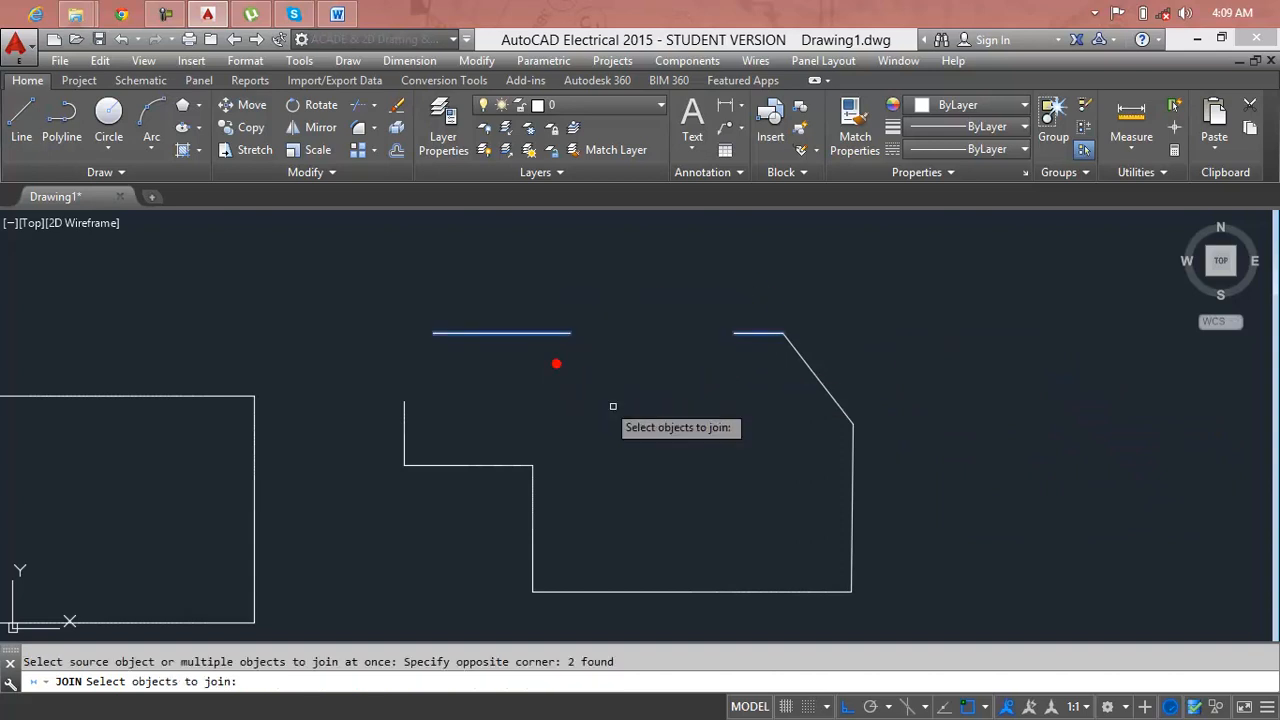
{"action": "key", "text": "Return"}
{"action": "key", "text": "Escape"}
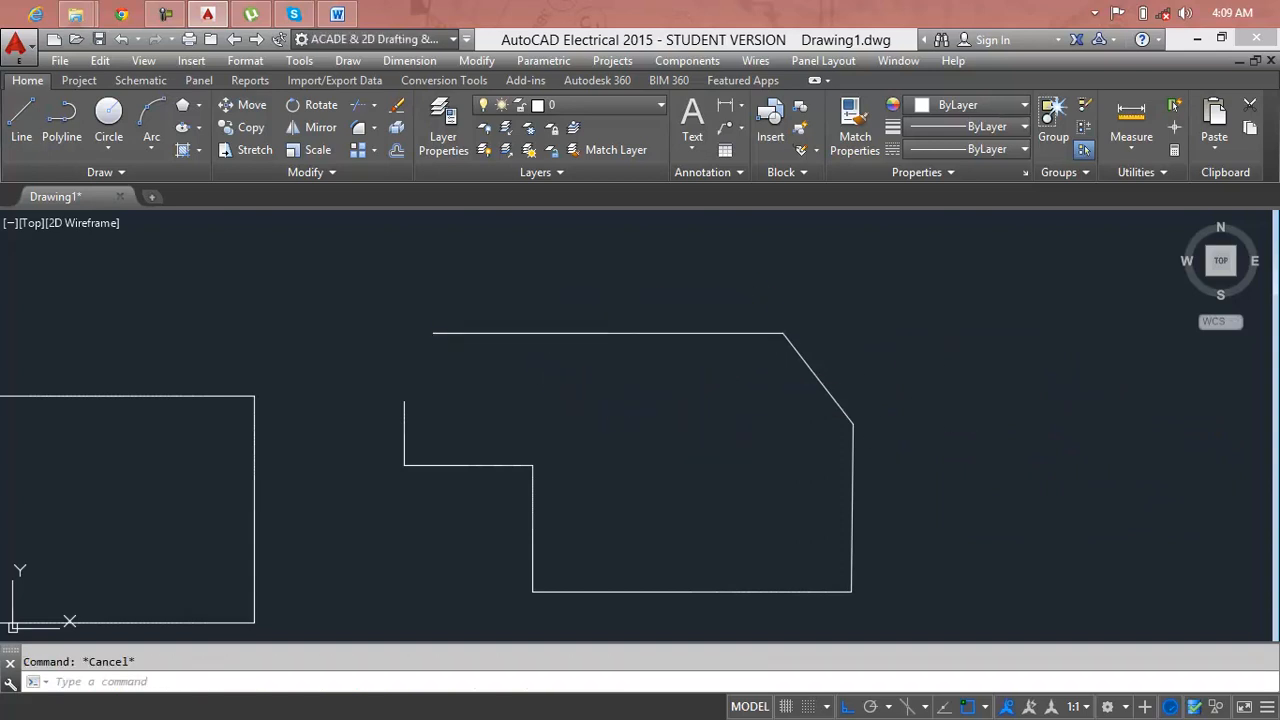
Join all the lines of the open stepped outline into a single polyline and check it by selecting it.
{"action": "type", "text": "j"}
{"action": "key", "text": "Return"}
{"action": "left_click", "coordinate": [999, 273]}
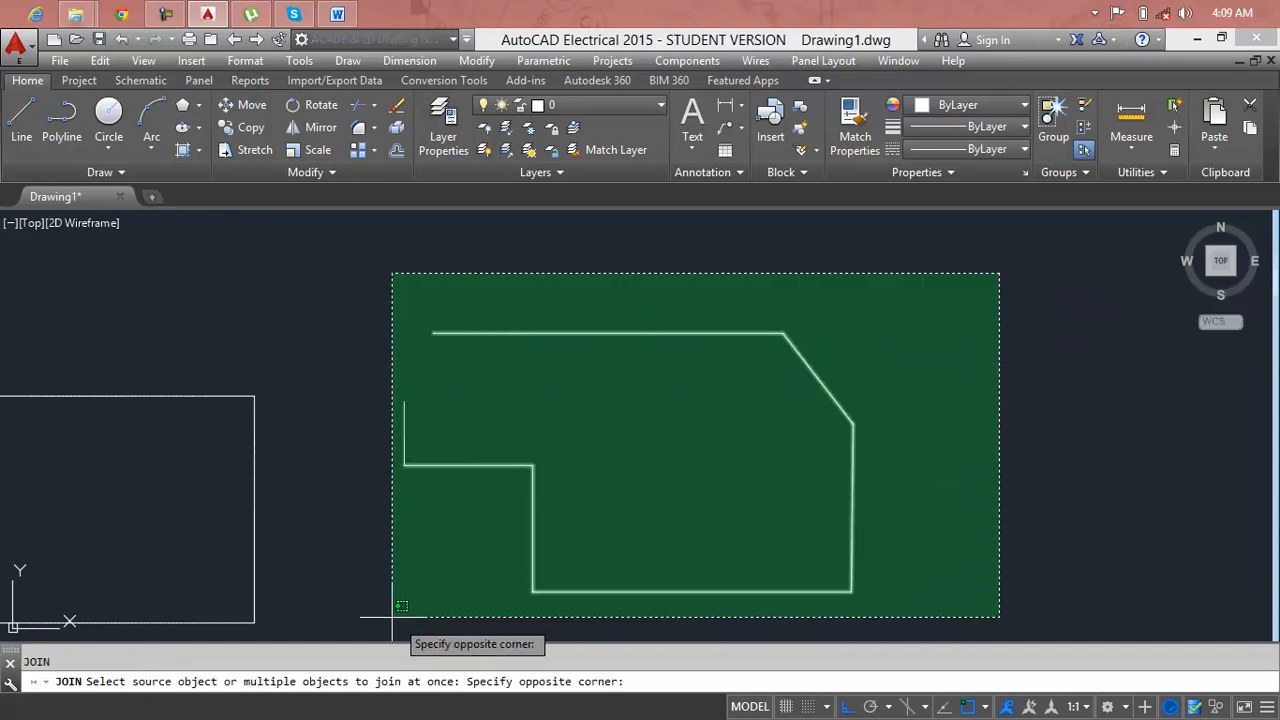
{"action": "left_click", "coordinate": [392, 617]}
{"action": "key", "text": "Return"}
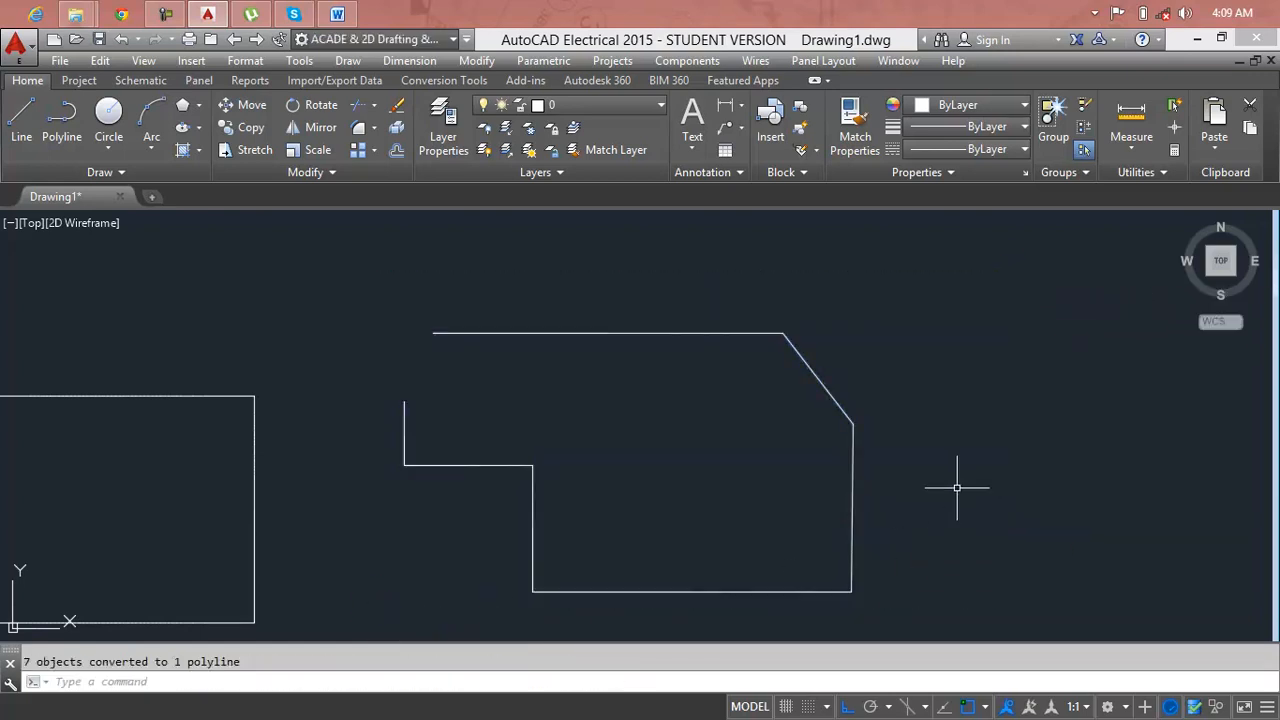
{"action": "left_click", "coordinate": [850, 506]}
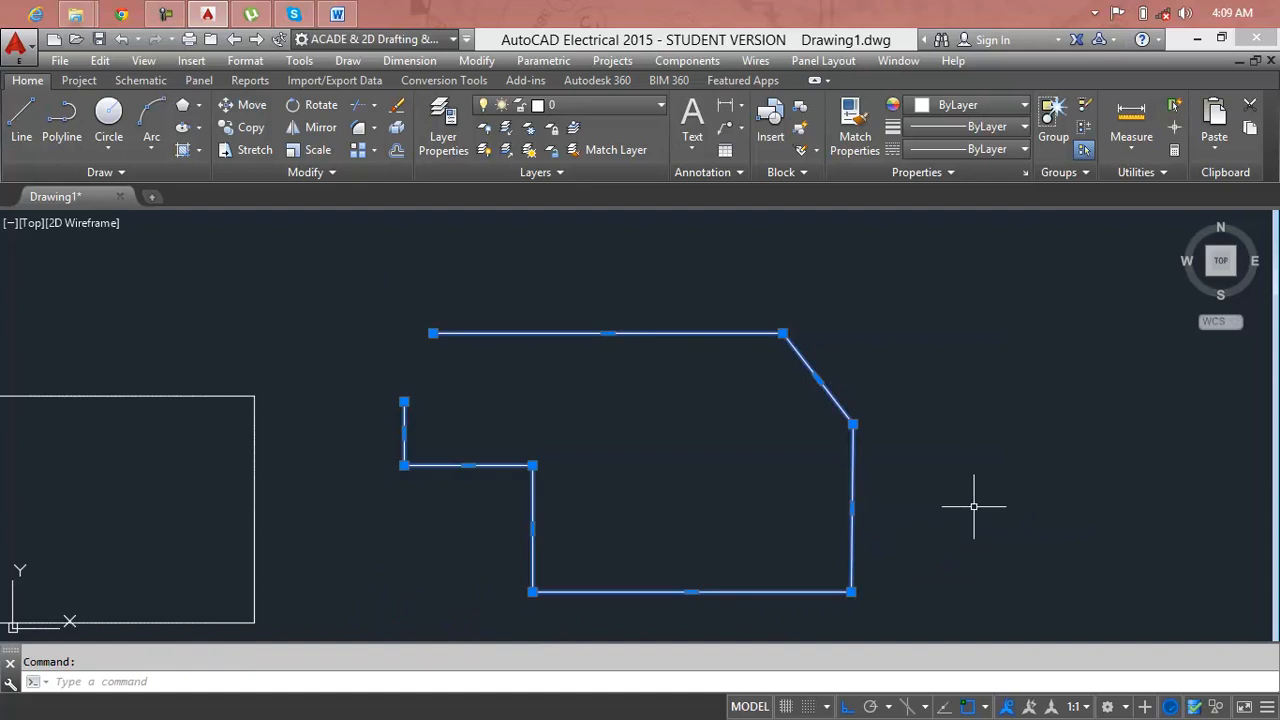
{"action": "key", "text": "Escape"}
Erase the rectangle and the open stepped polyline together with one crossing selection.
{"action": "scroll", "coordinate": [914, 491], "scroll_direction": "down", "scroll_amount": 1}
{"action": "middle_click_drag", "start_coordinate": [914, 491], "coordinate": [1013, 379]}
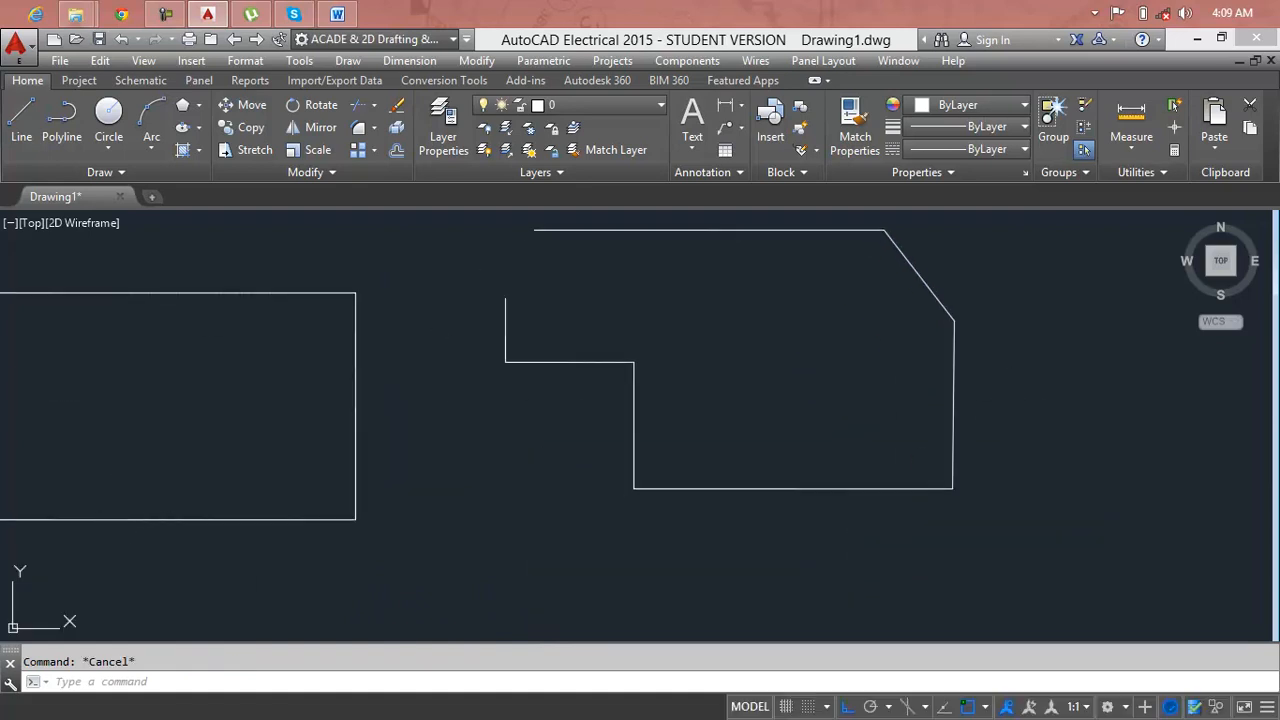
{"action": "type", "text": "z"}
{"action": "key", "text": "Return"}
{"action": "type", "text": "a"}
{"action": "key", "text": "Return"}
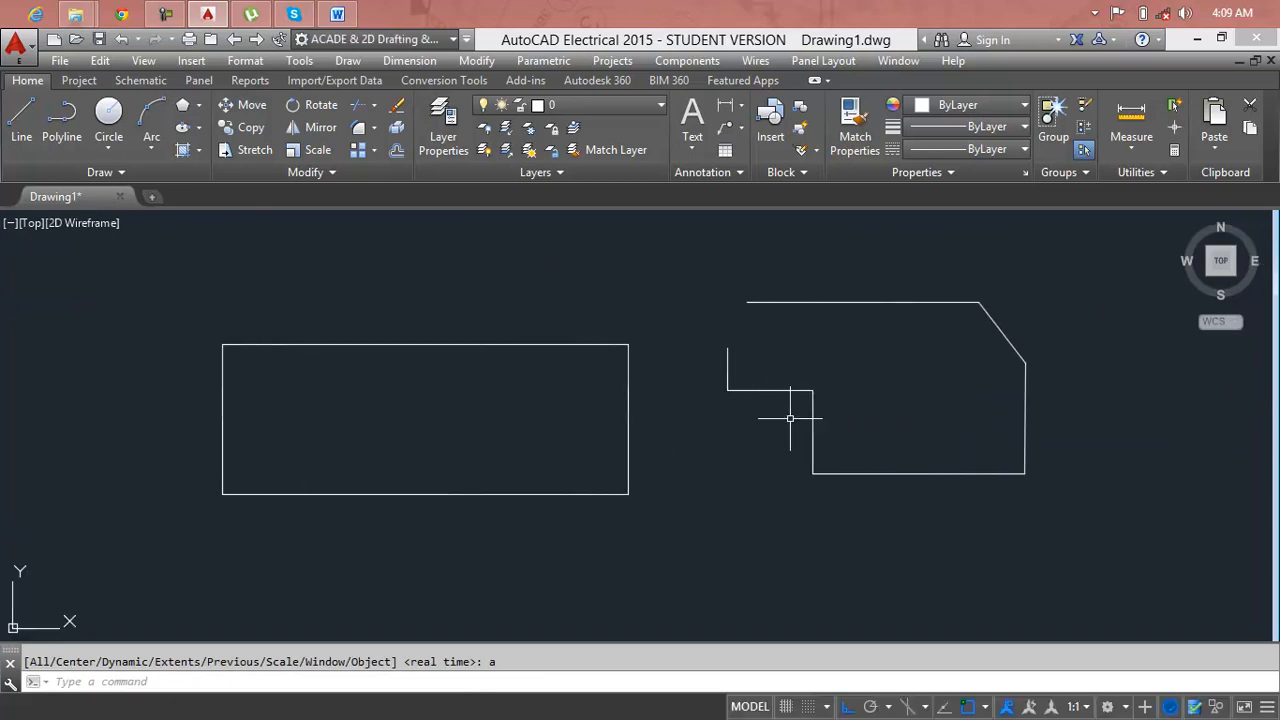
{"action": "left_click", "coordinate": [1079, 293]}
{"action": "left_click", "coordinate": [557, 481]}
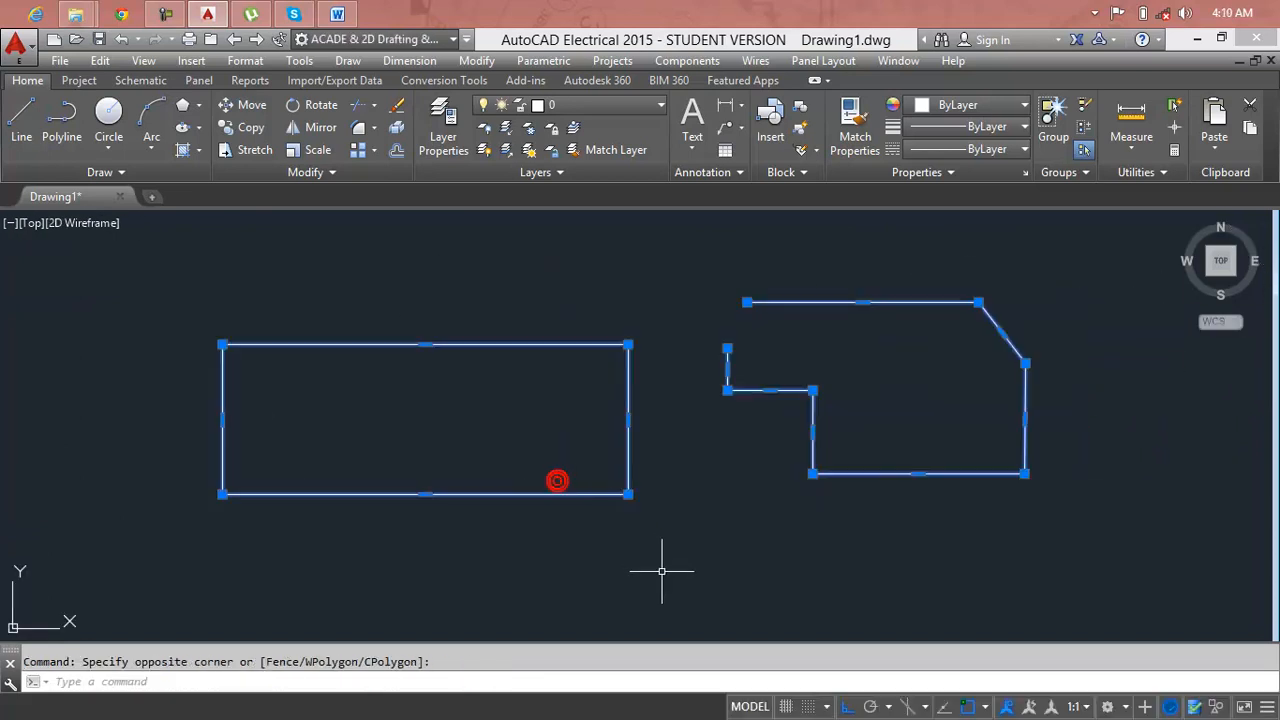
{"action": "key", "text": "Delete"}
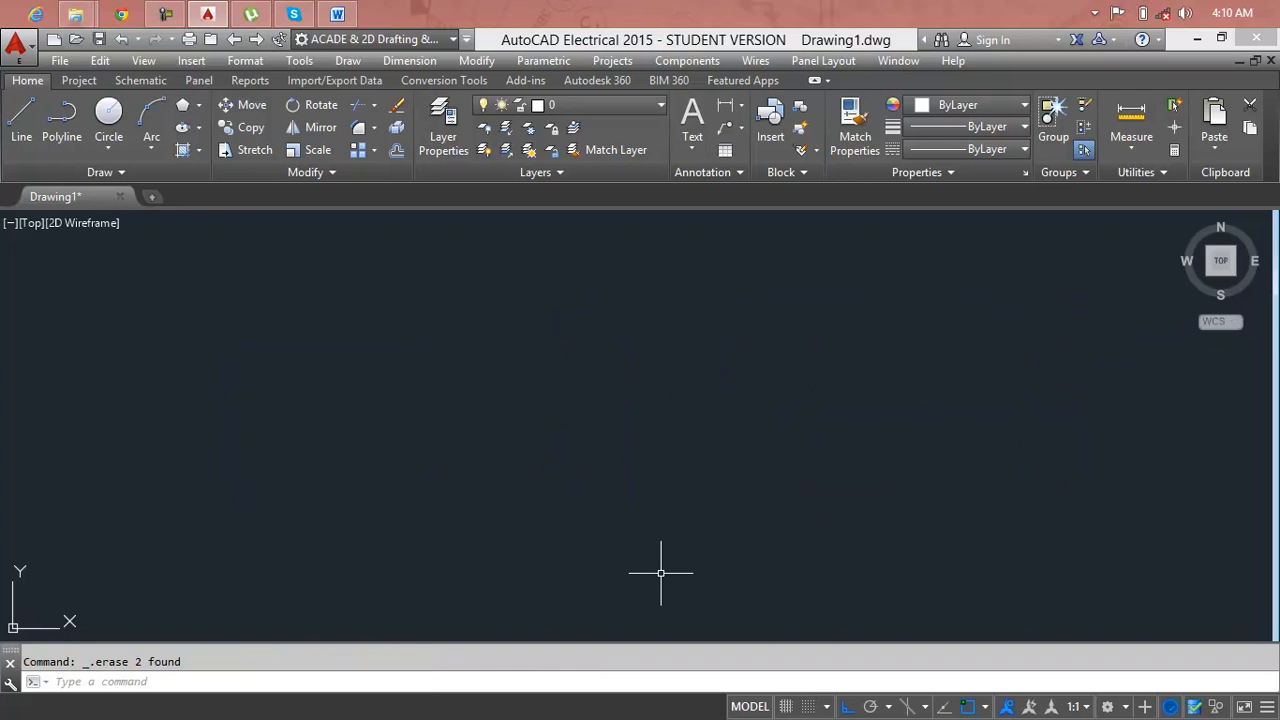